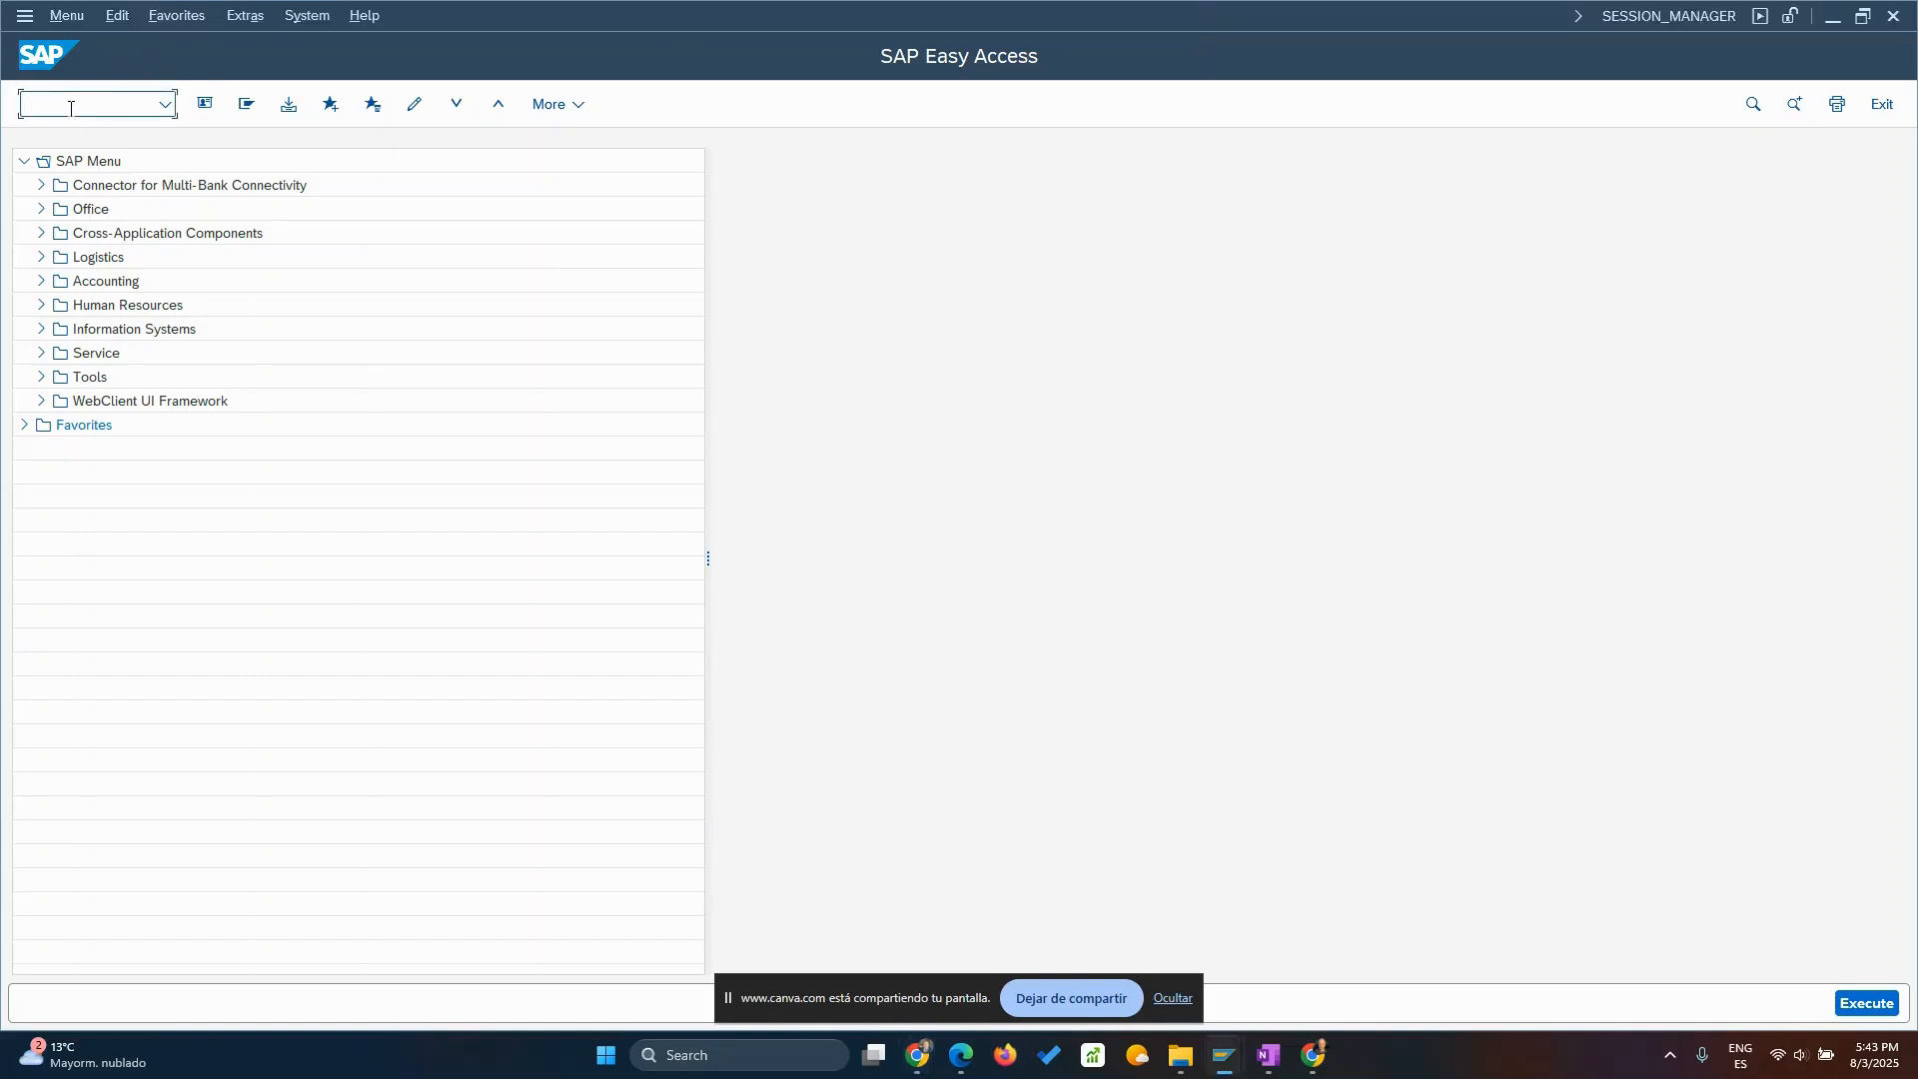
Start transaction ME11 for a new purchasing info record and enter supplier 40016 and material RAW-LIM.
type("ME11")
key("Return")
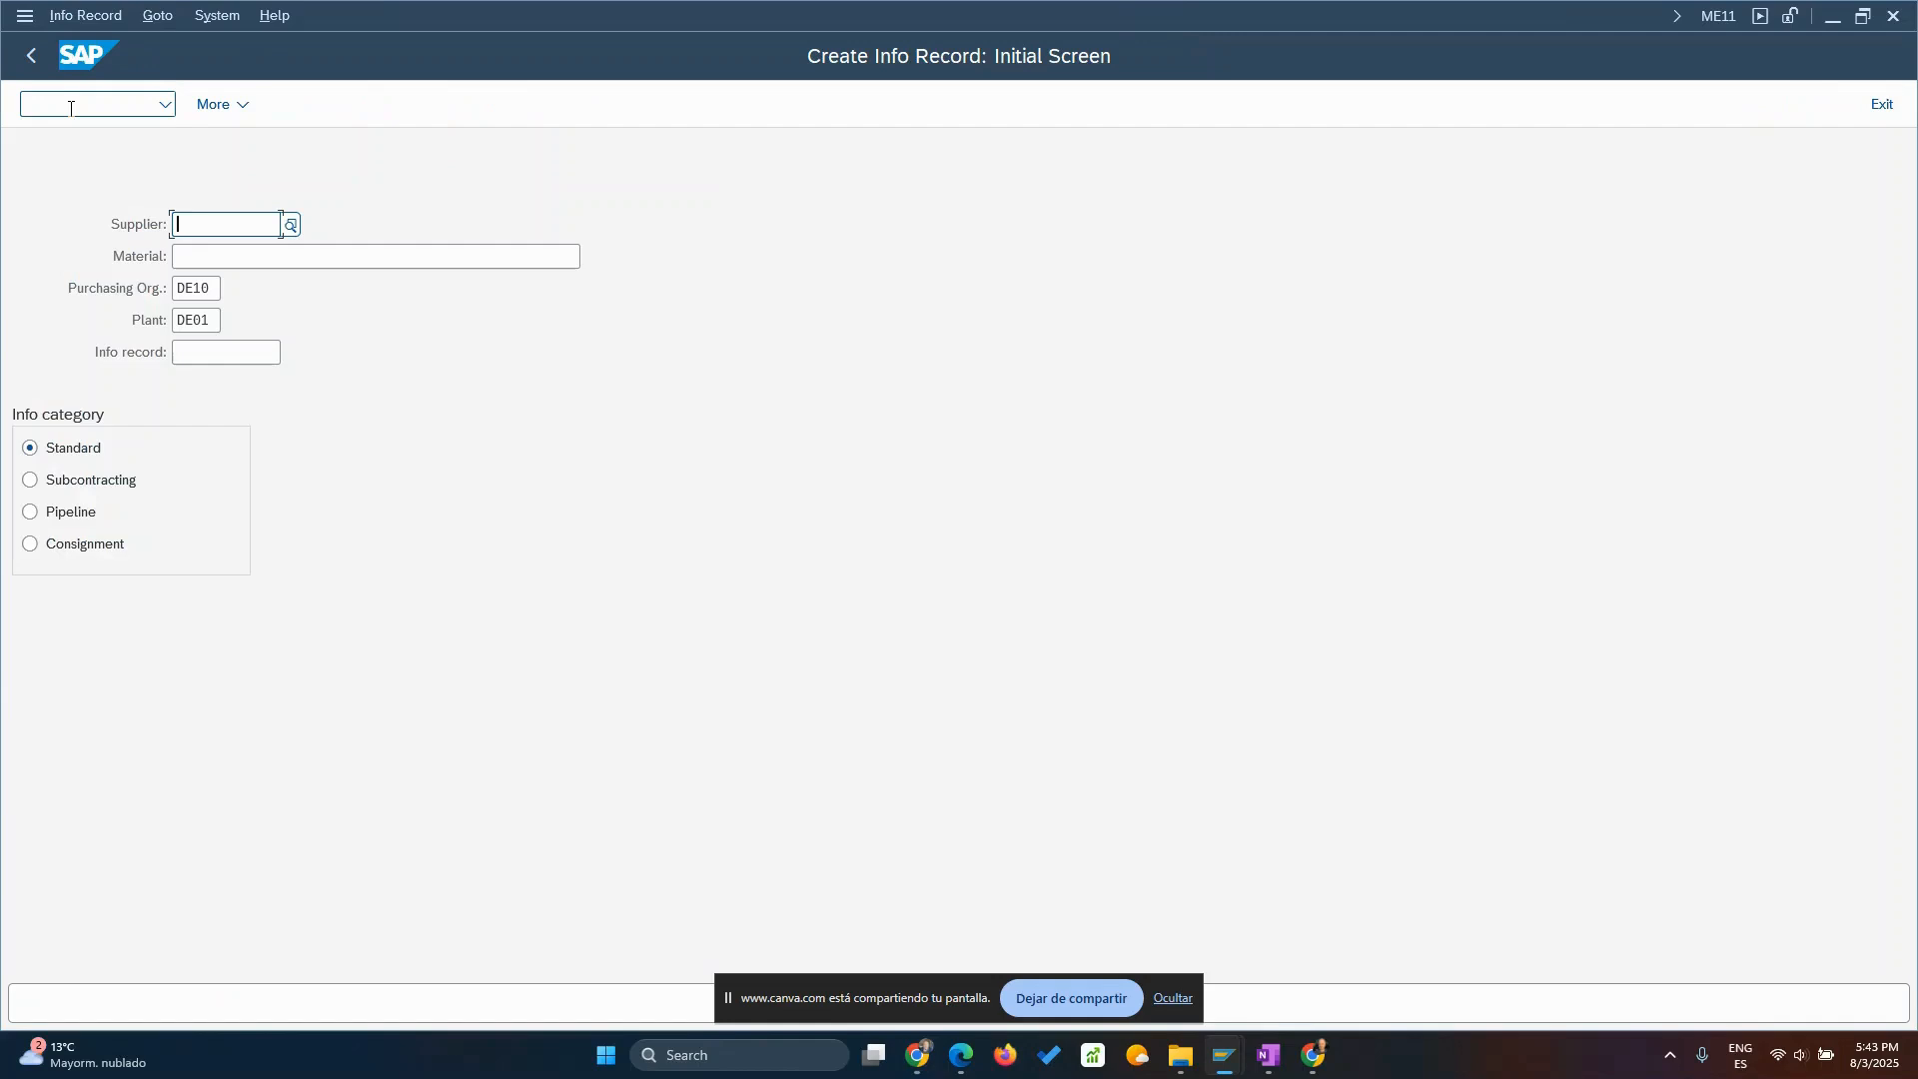
left_click(228, 238)
left_click(219, 255)
left_click(228, 259)
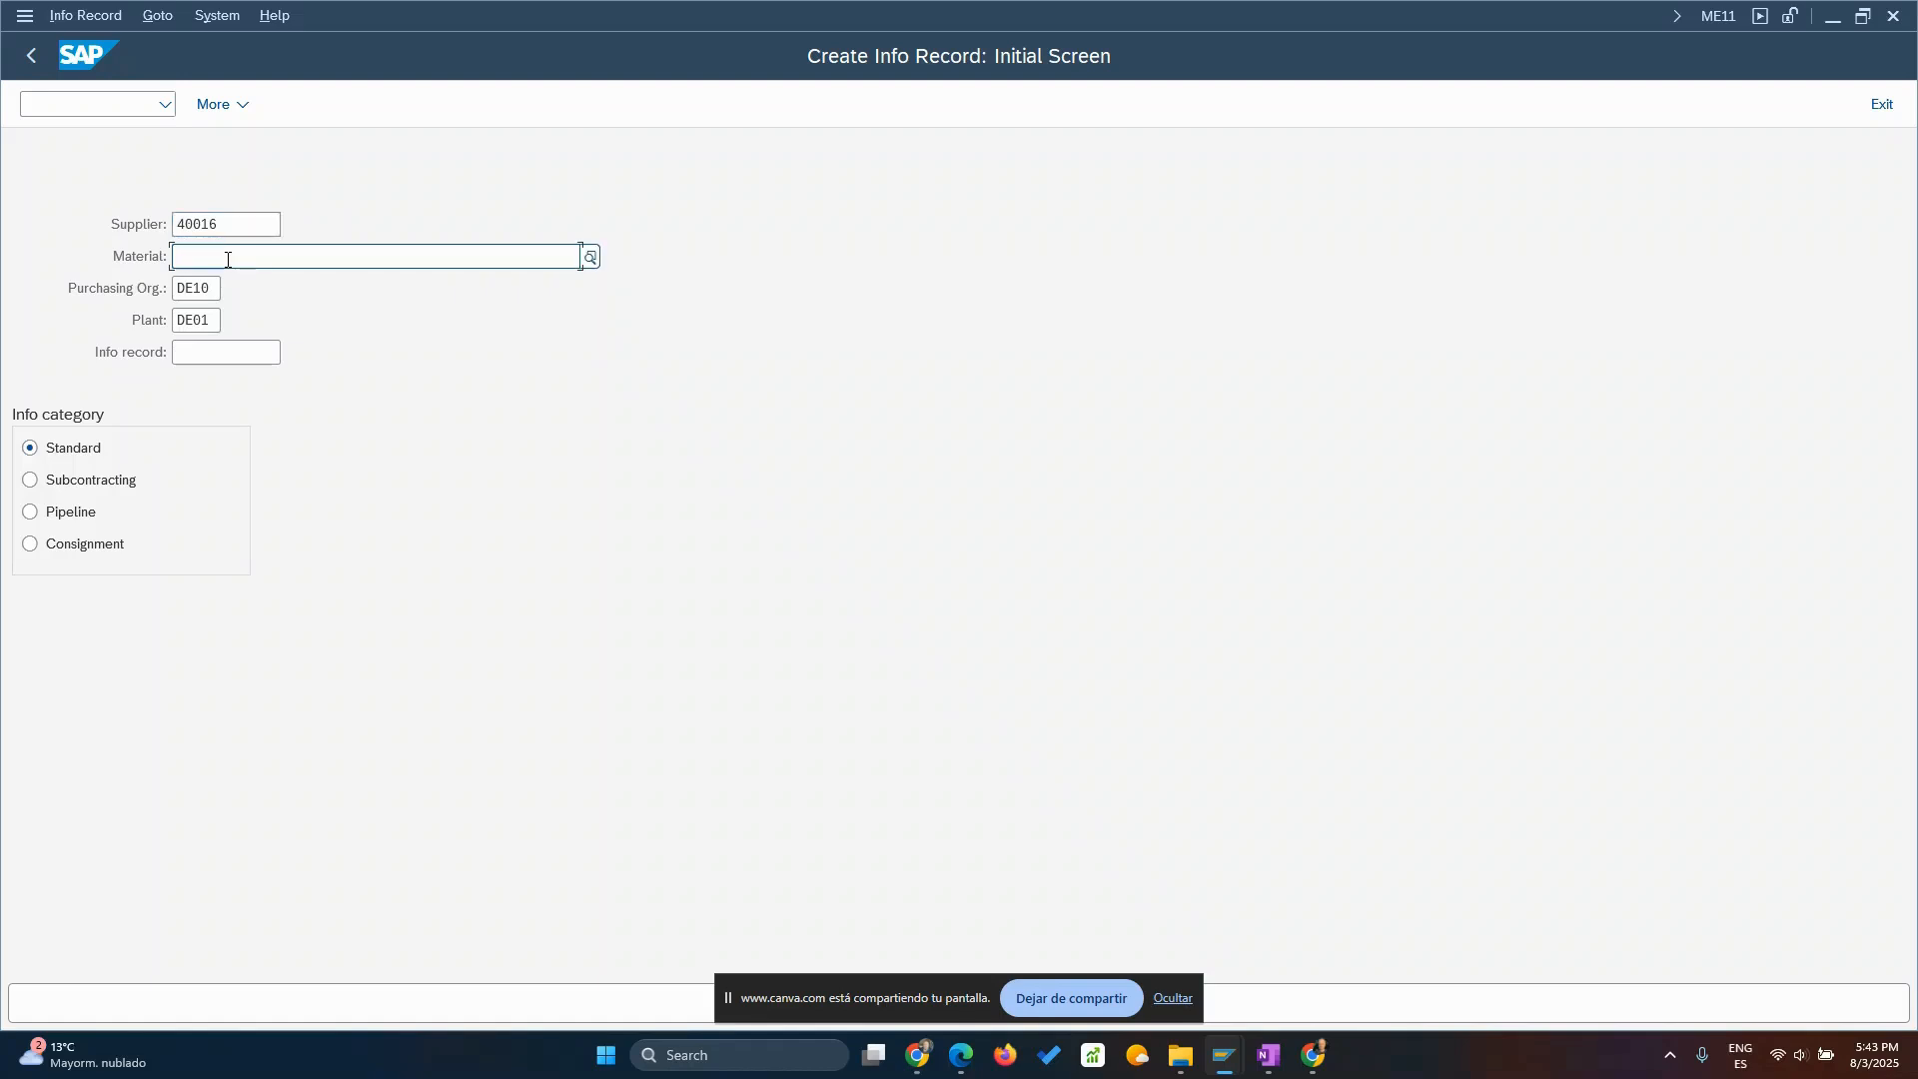
left_click(228, 259)
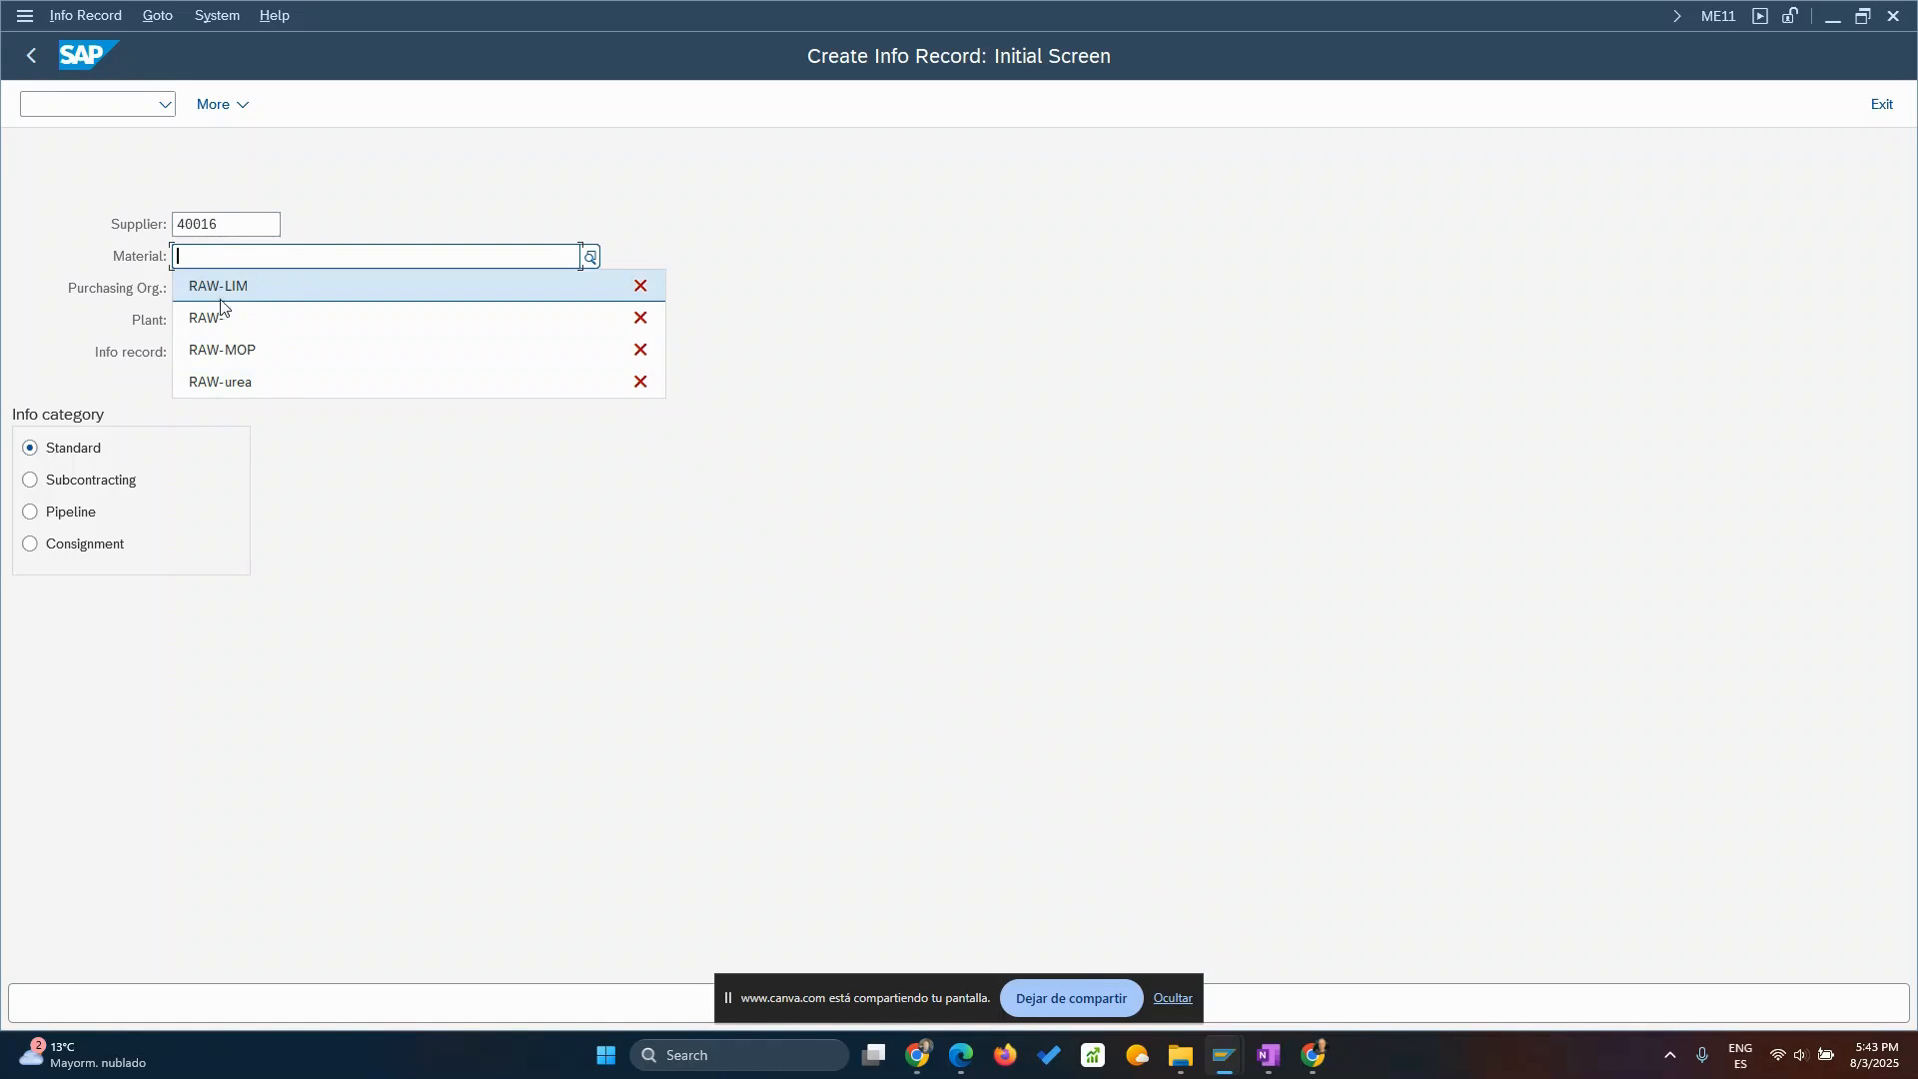
left_click(243, 284)
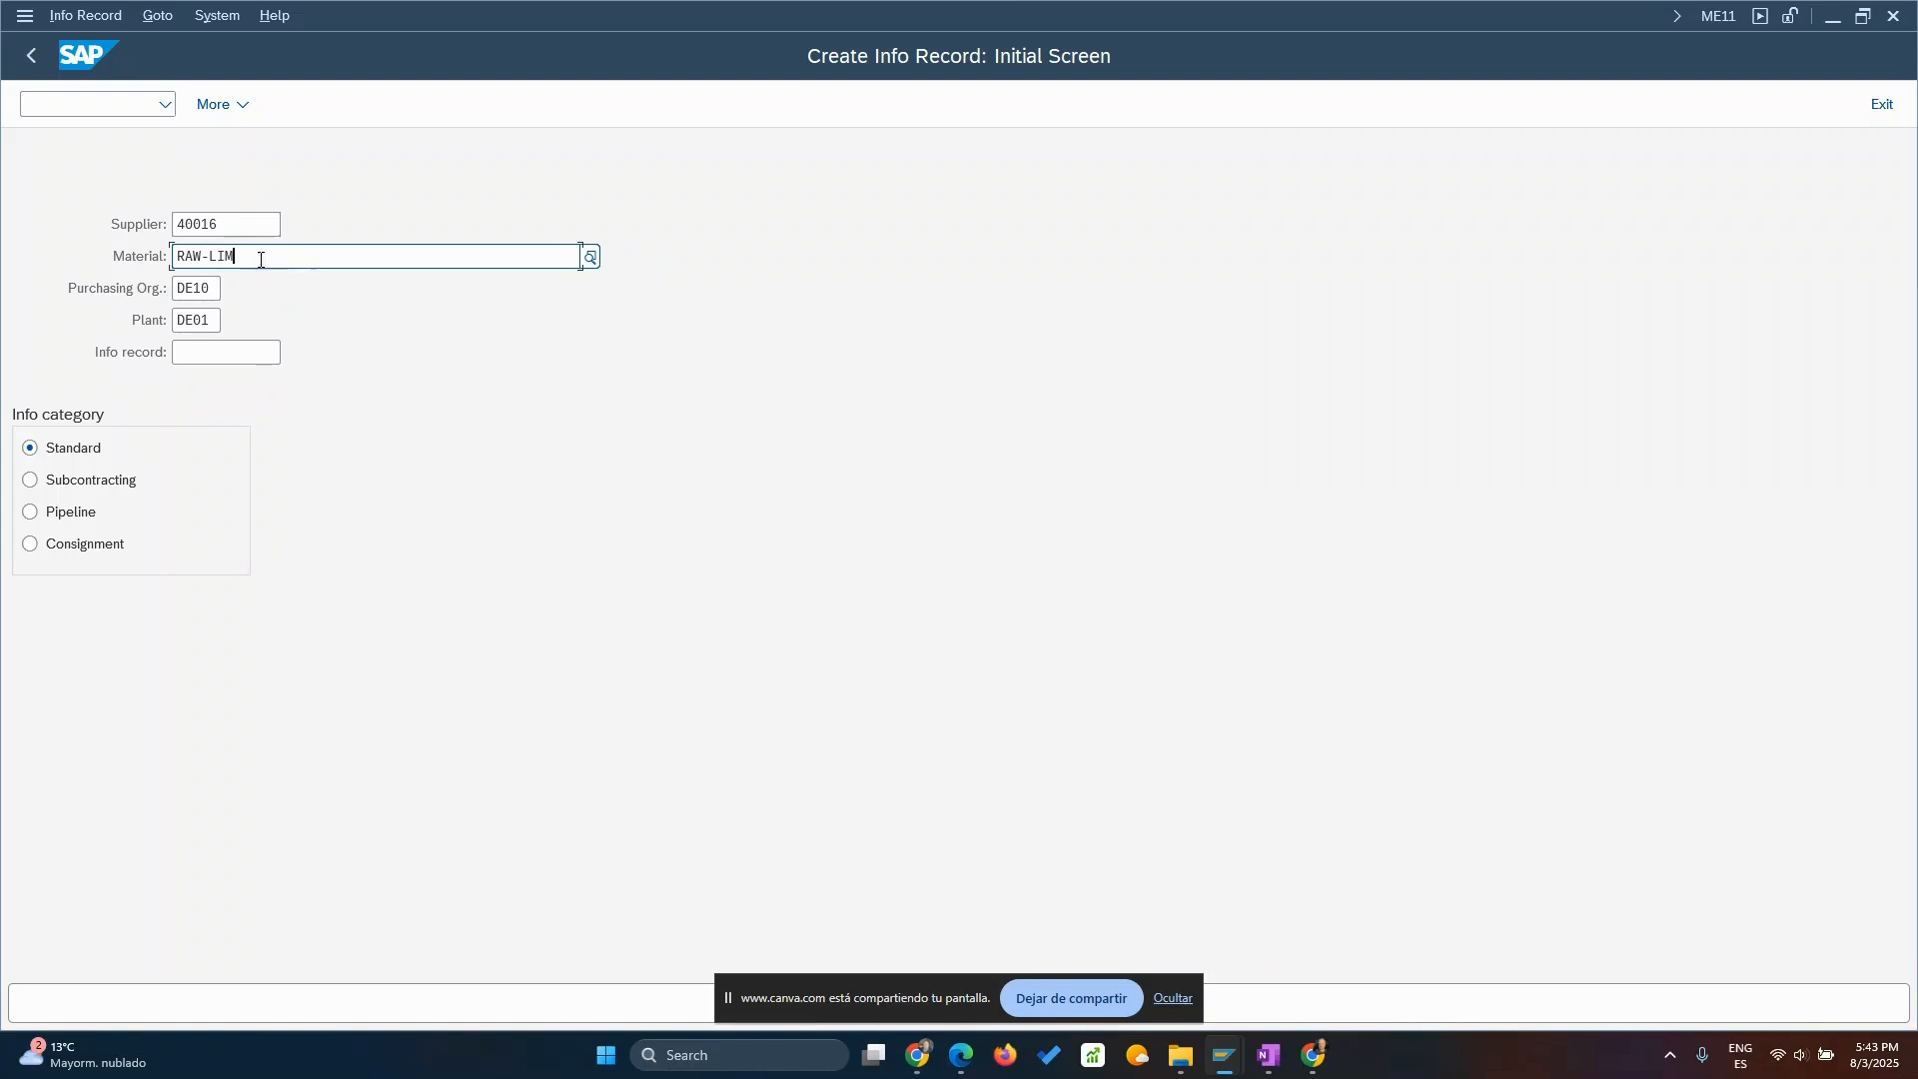
Keep purchasing organization DE10 and plant DE01 and proceed to the info record's general data.
left_click(210, 288)
left_click_drag(85, 288, 86, 297)
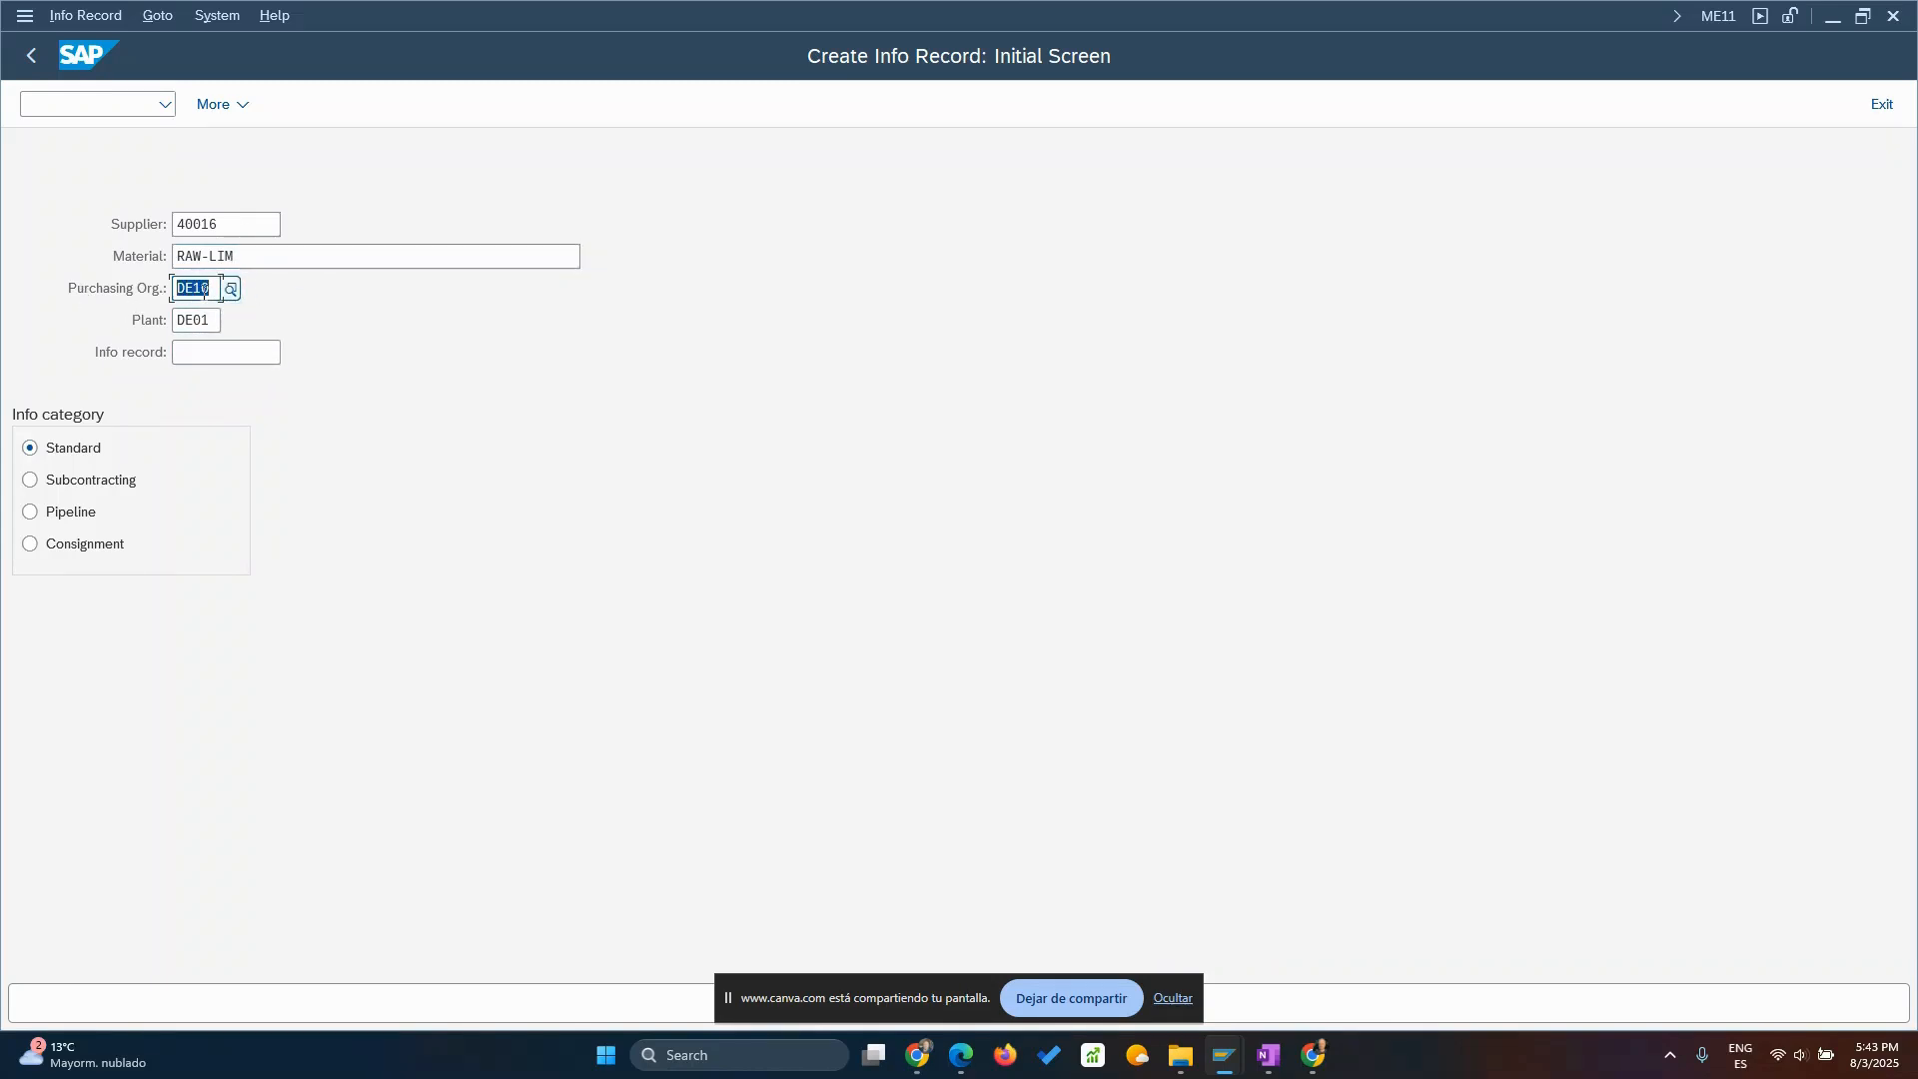
left_click_drag(214, 320, 76, 259)
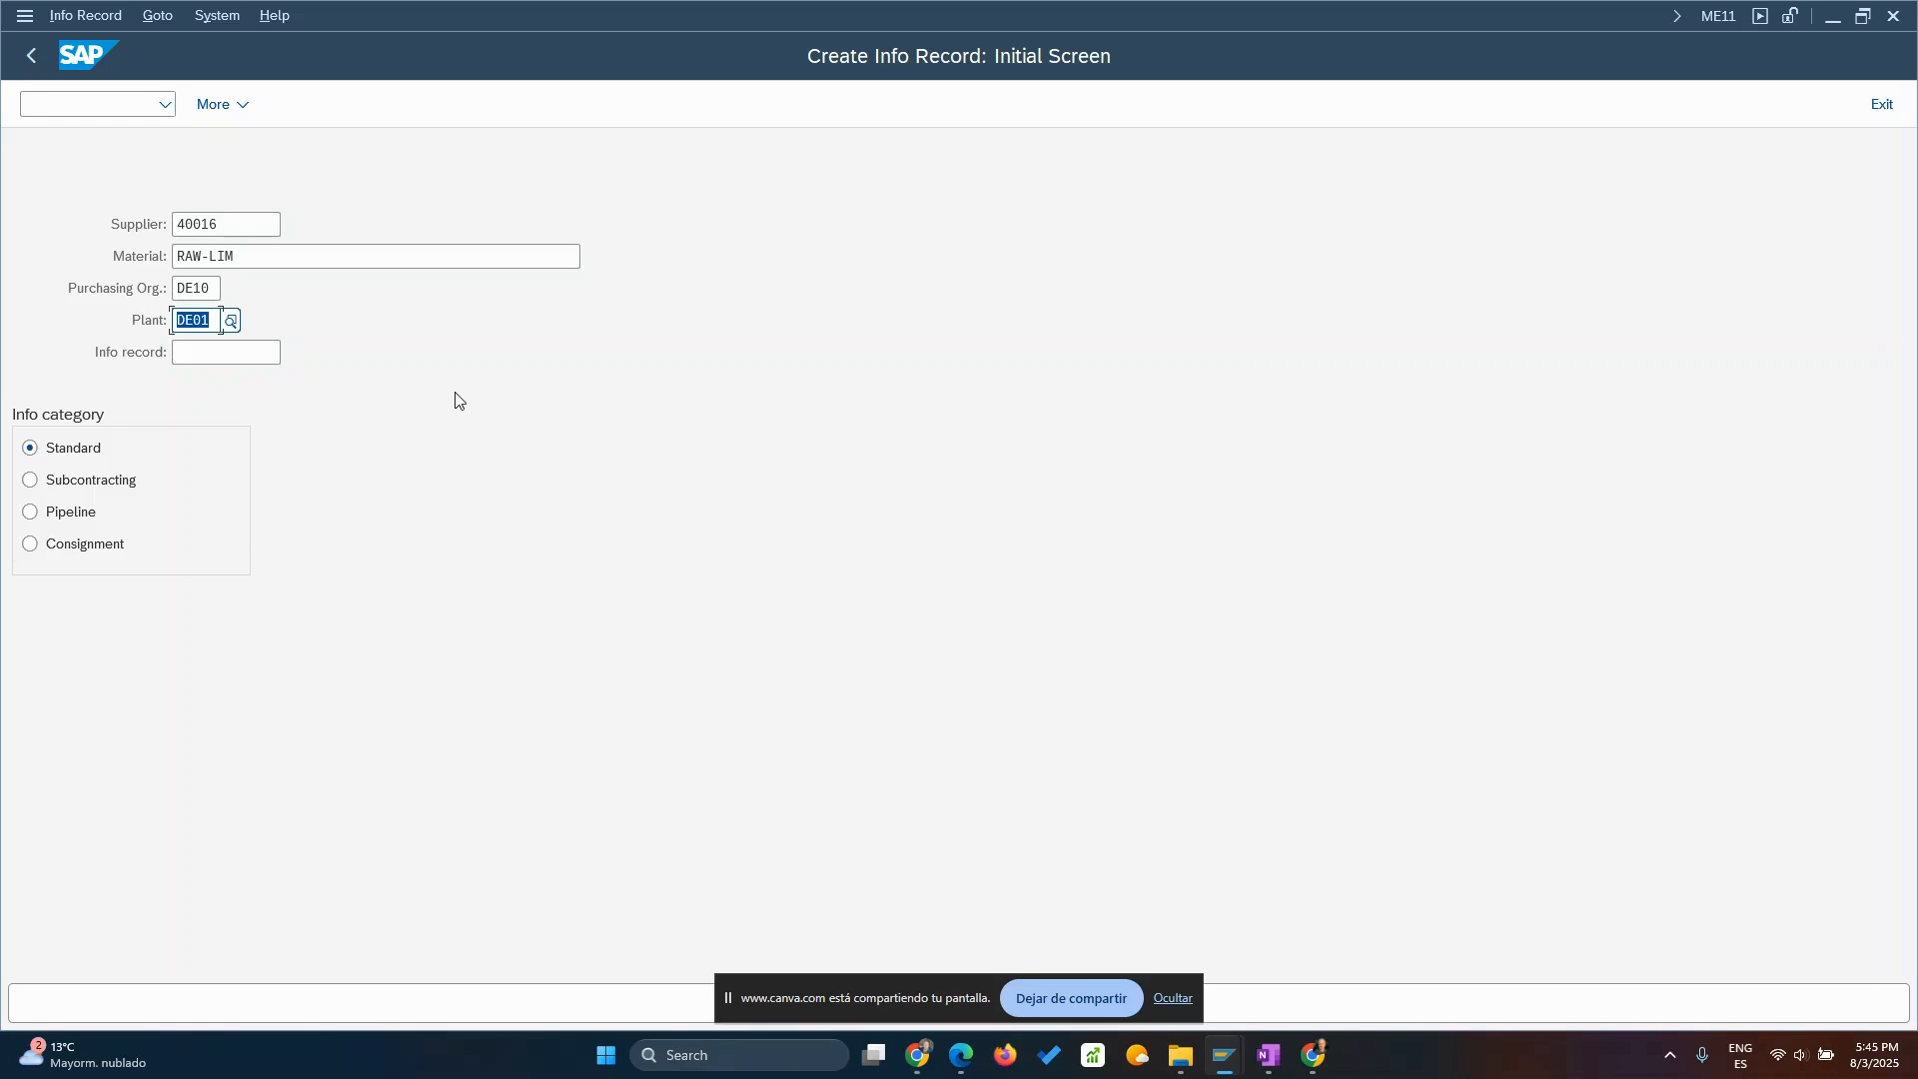
key("Return")
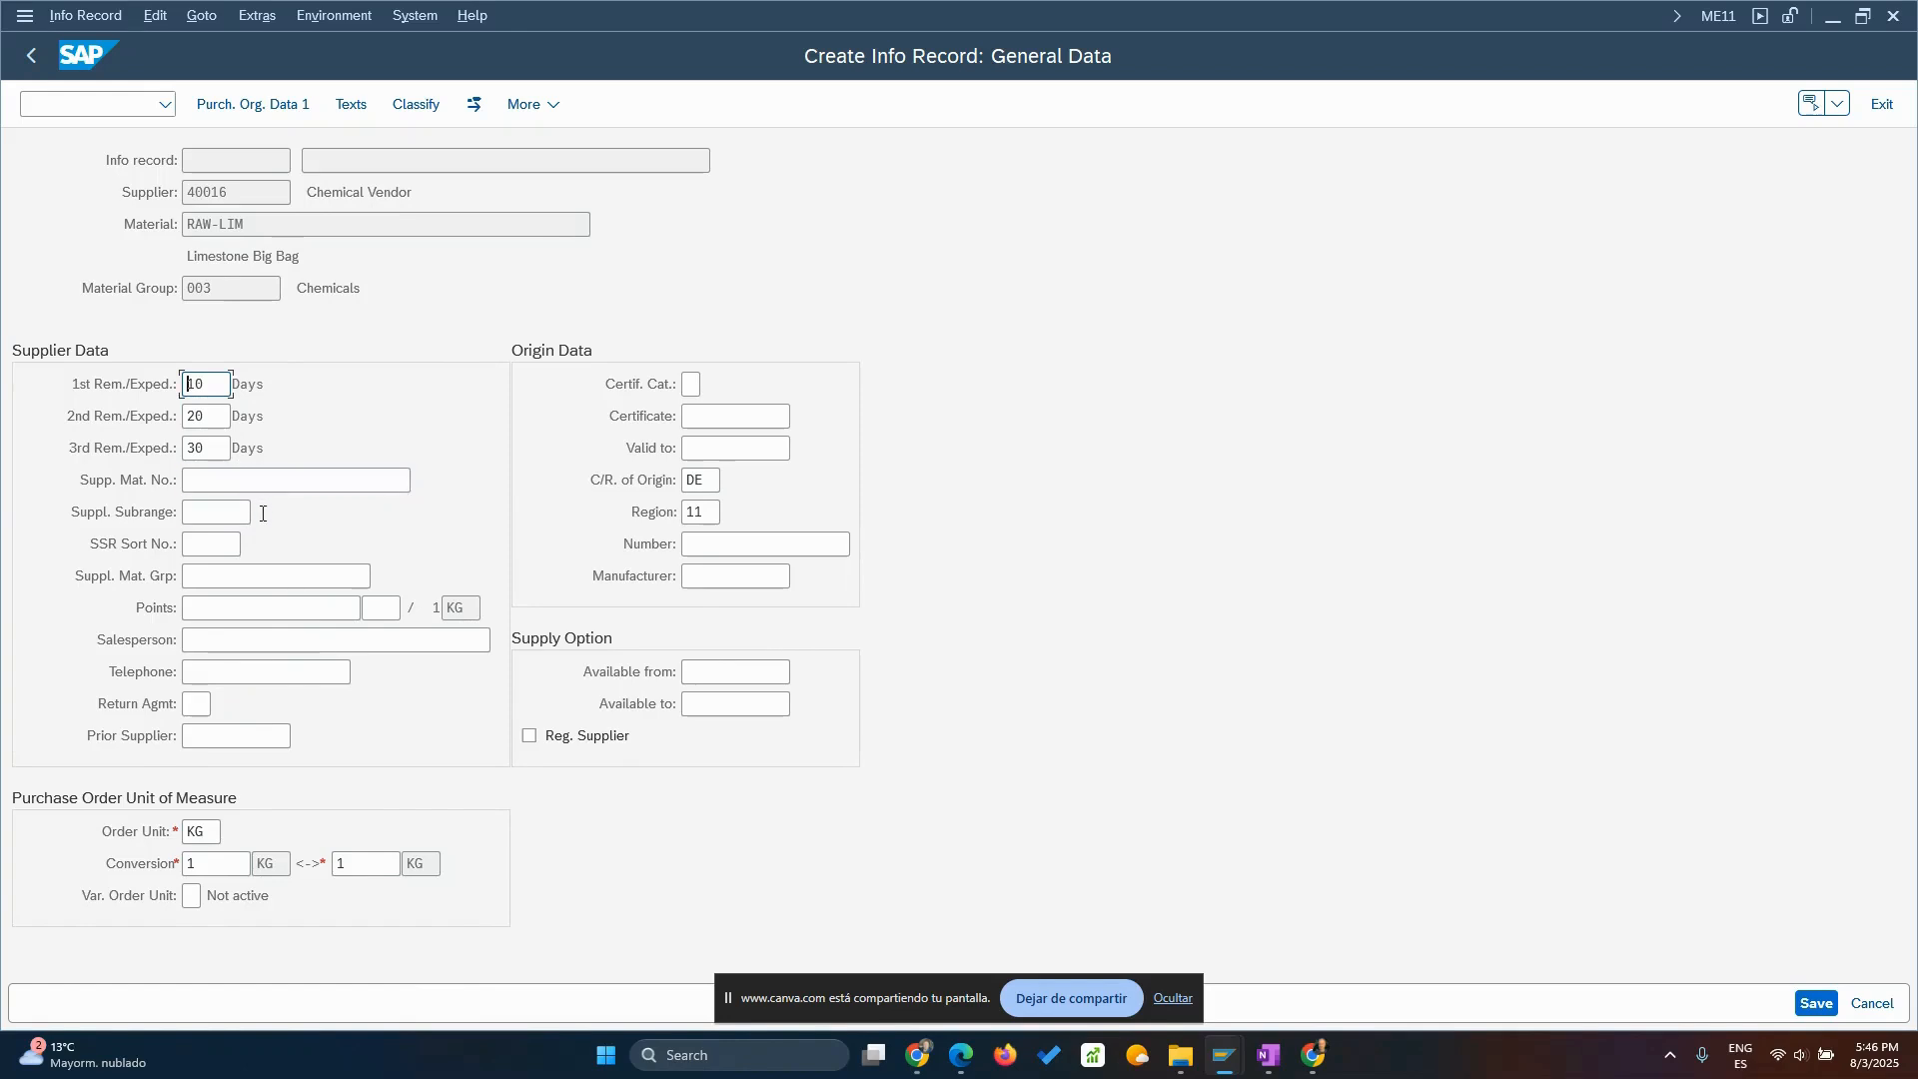
Set the supplier material number to LIME100 in the supplier data.
left_click(213, 481)
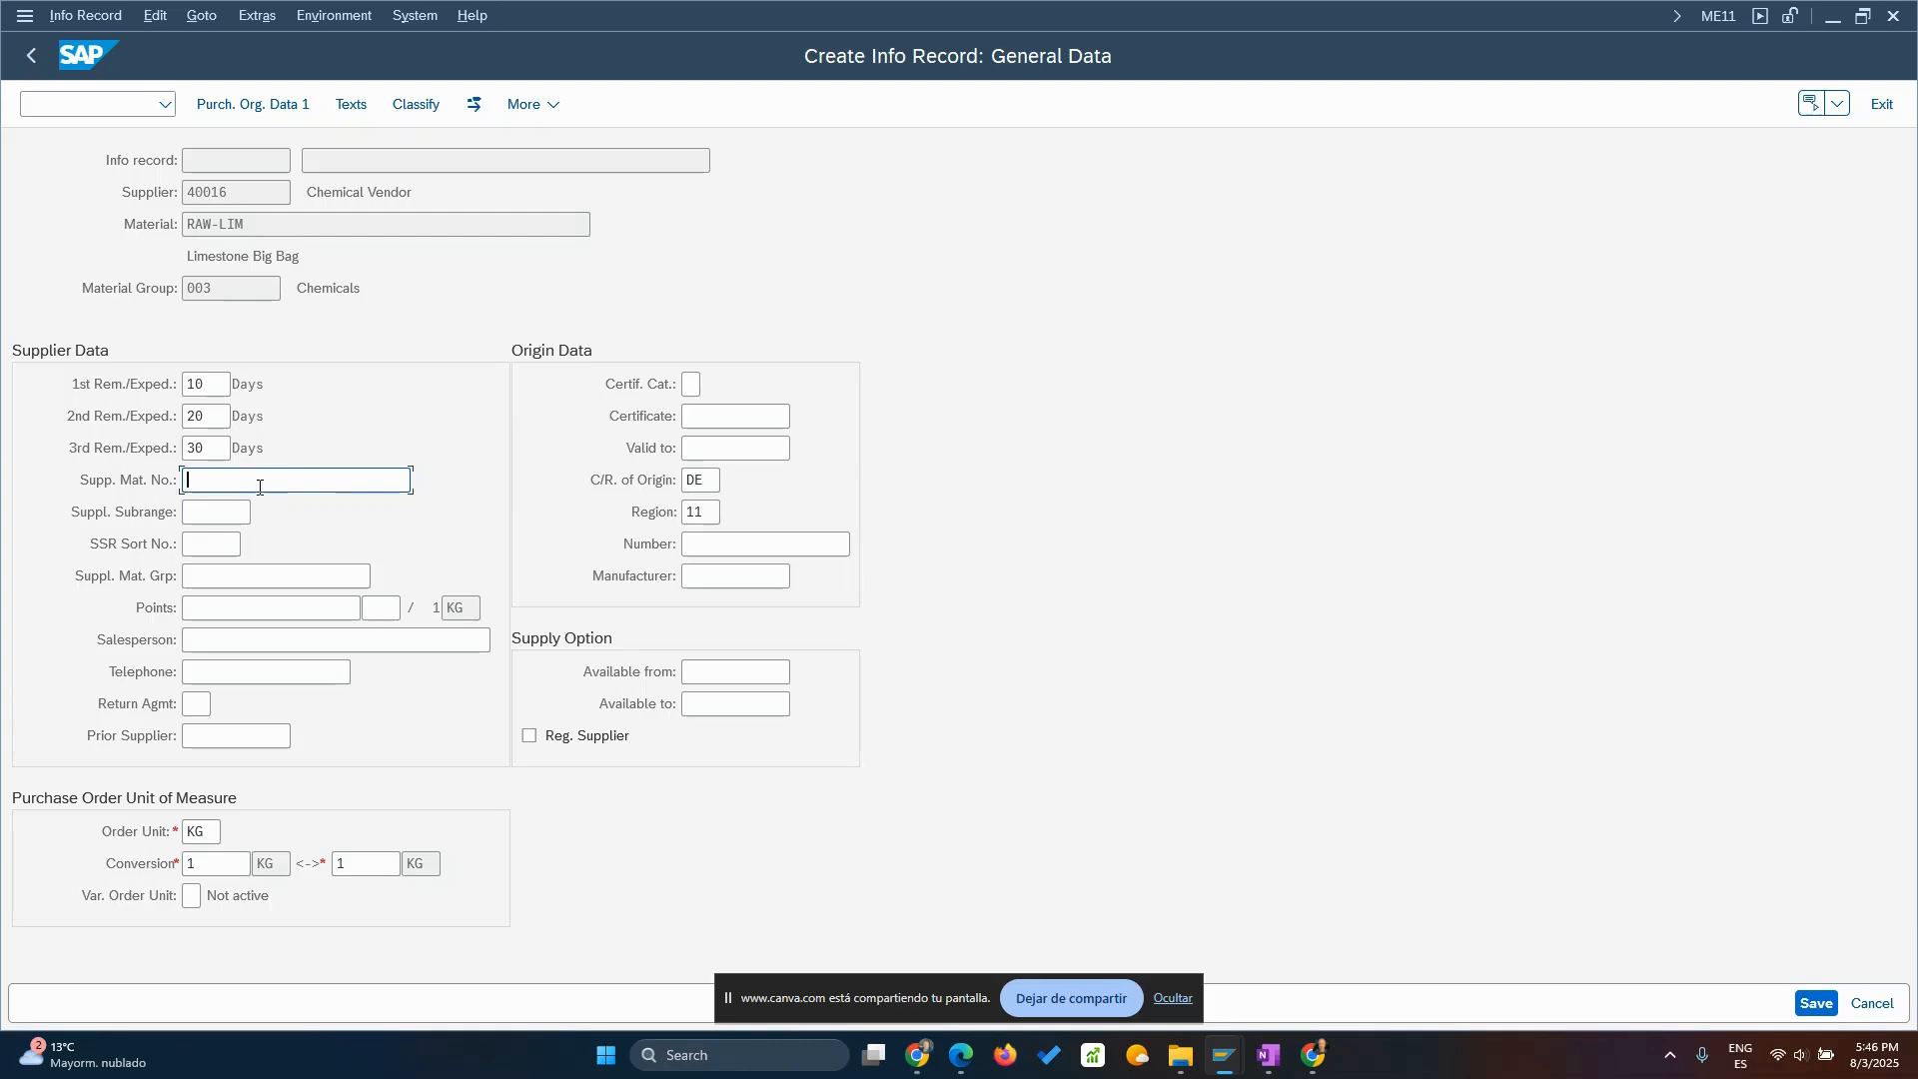
double_click(253, 221)
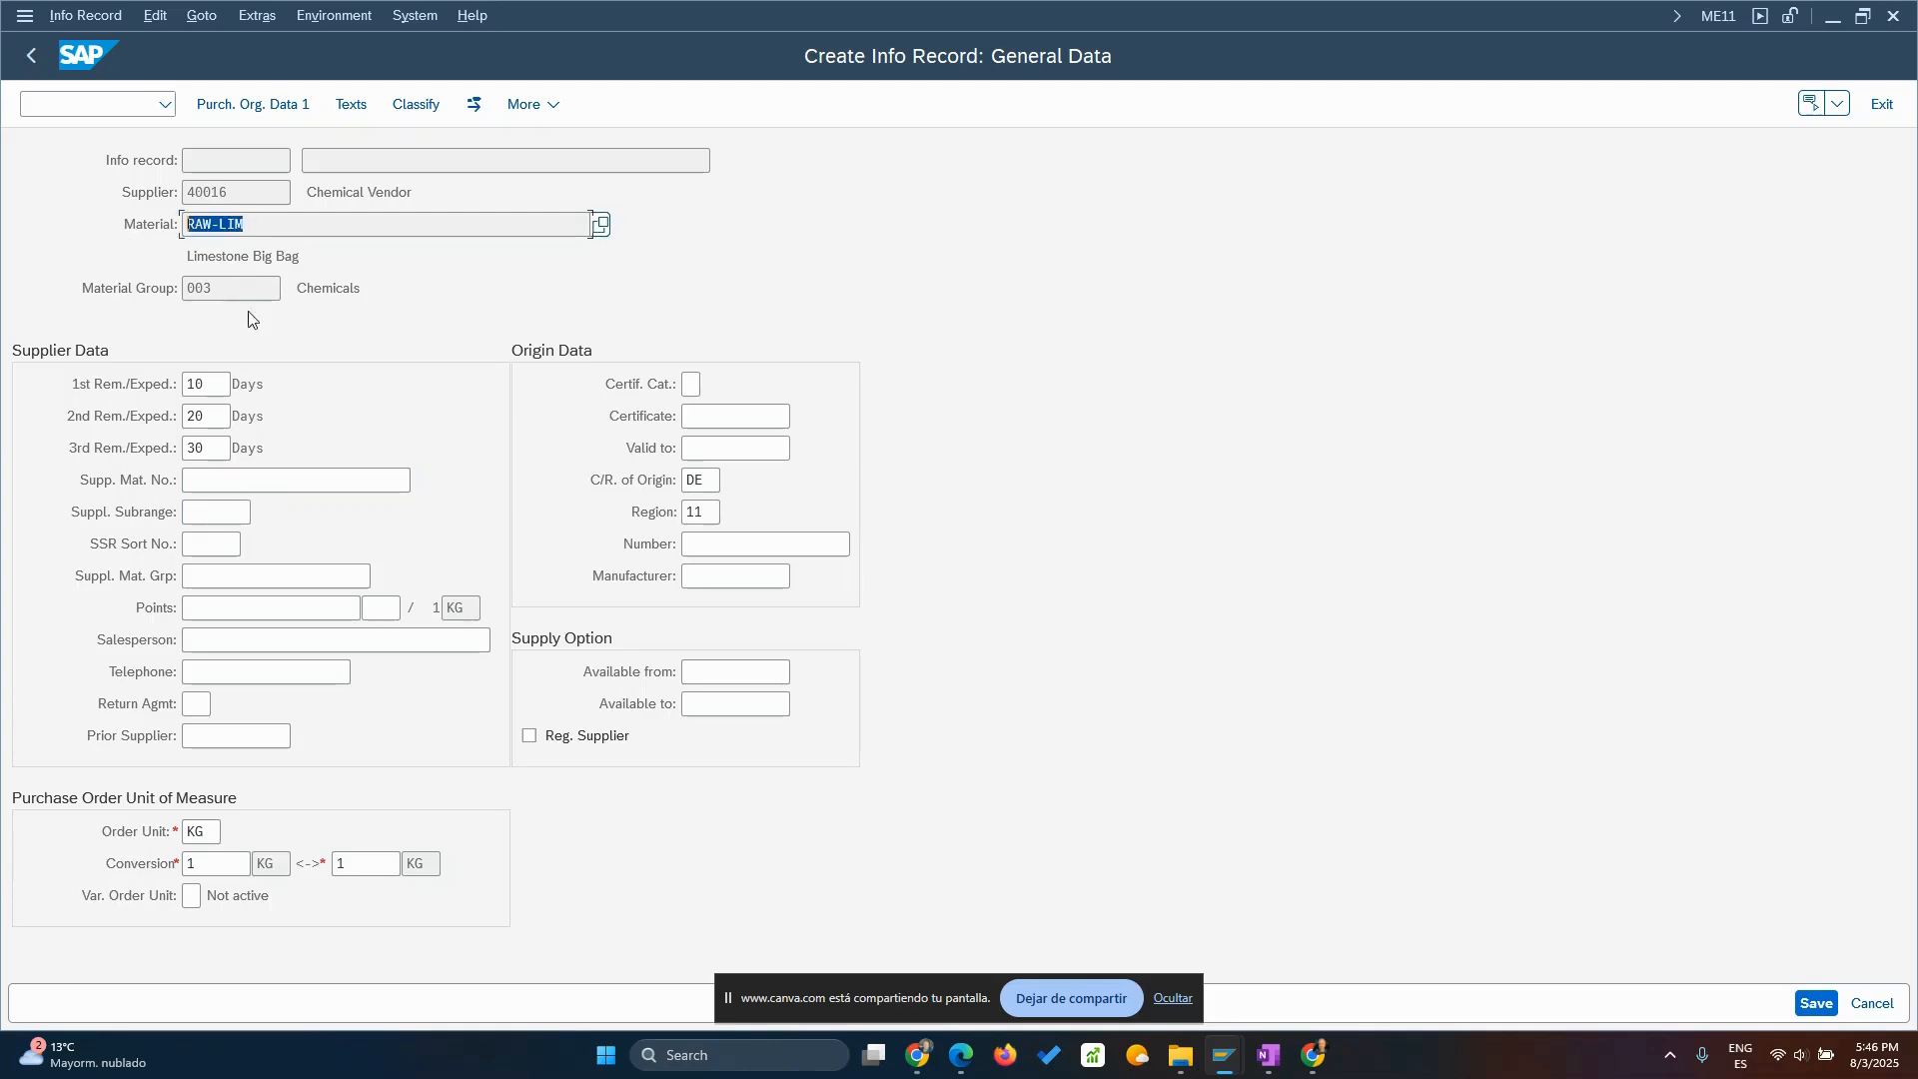
left_click(226, 479)
type("LO")
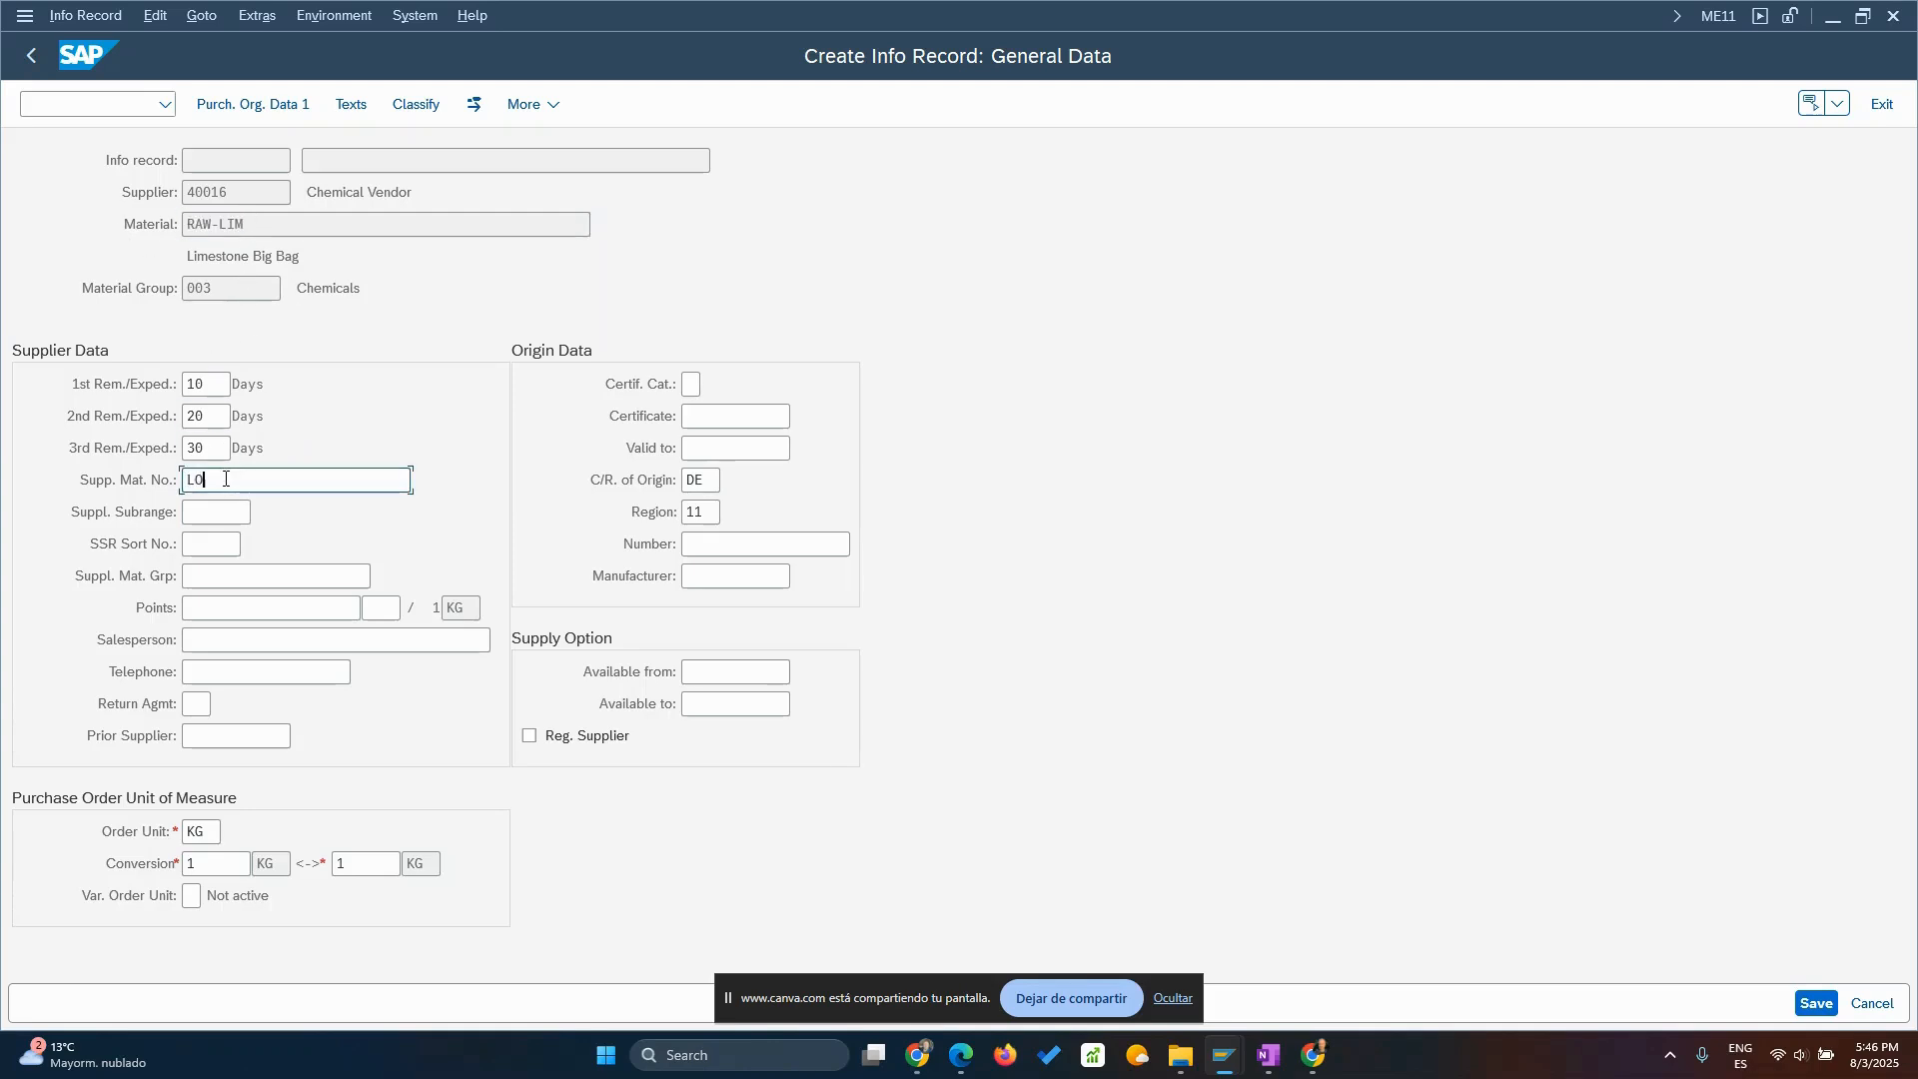
key("BackSpace")
type("IME100")
Compare the internal material number with the supplier material number, and check the order unit in the general data.
left_click_drag(244, 481, 187, 483)
left_click(211, 223)
double_click(211, 223)
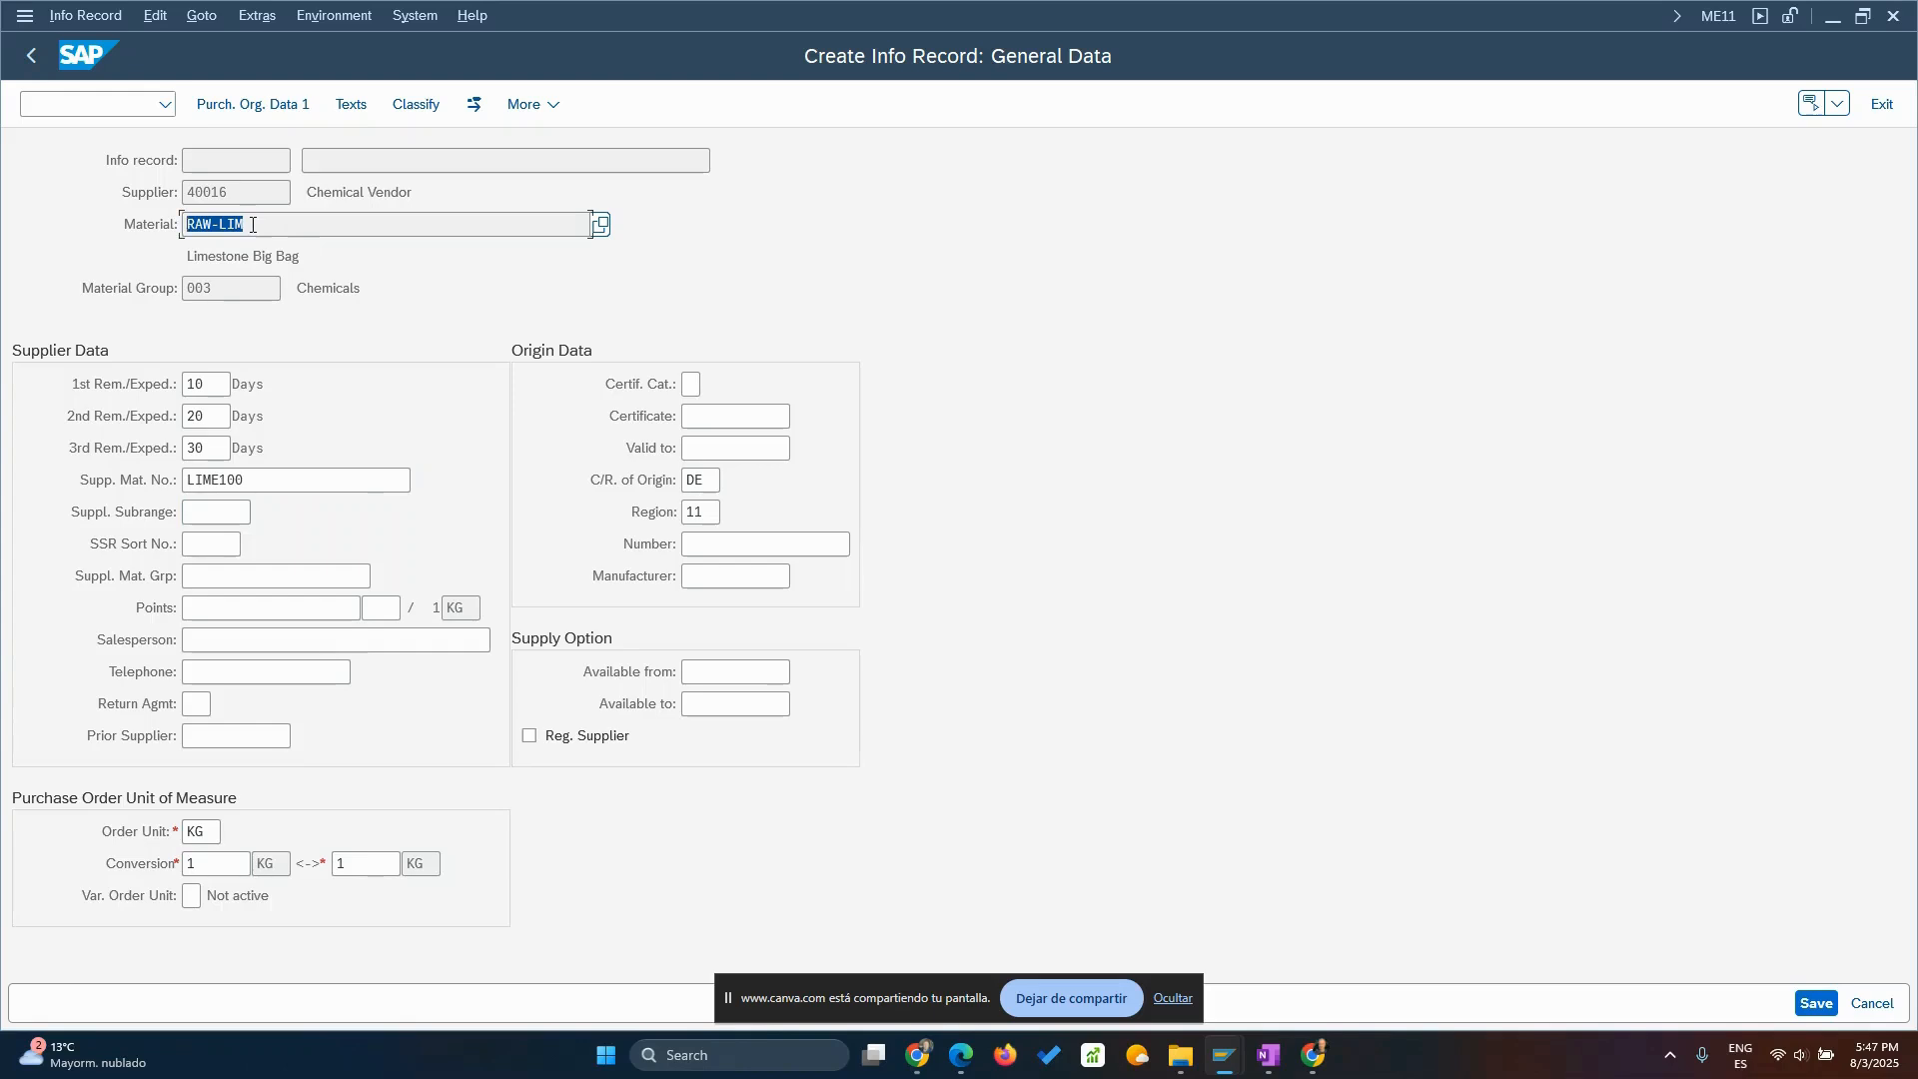
double_click(257, 480)
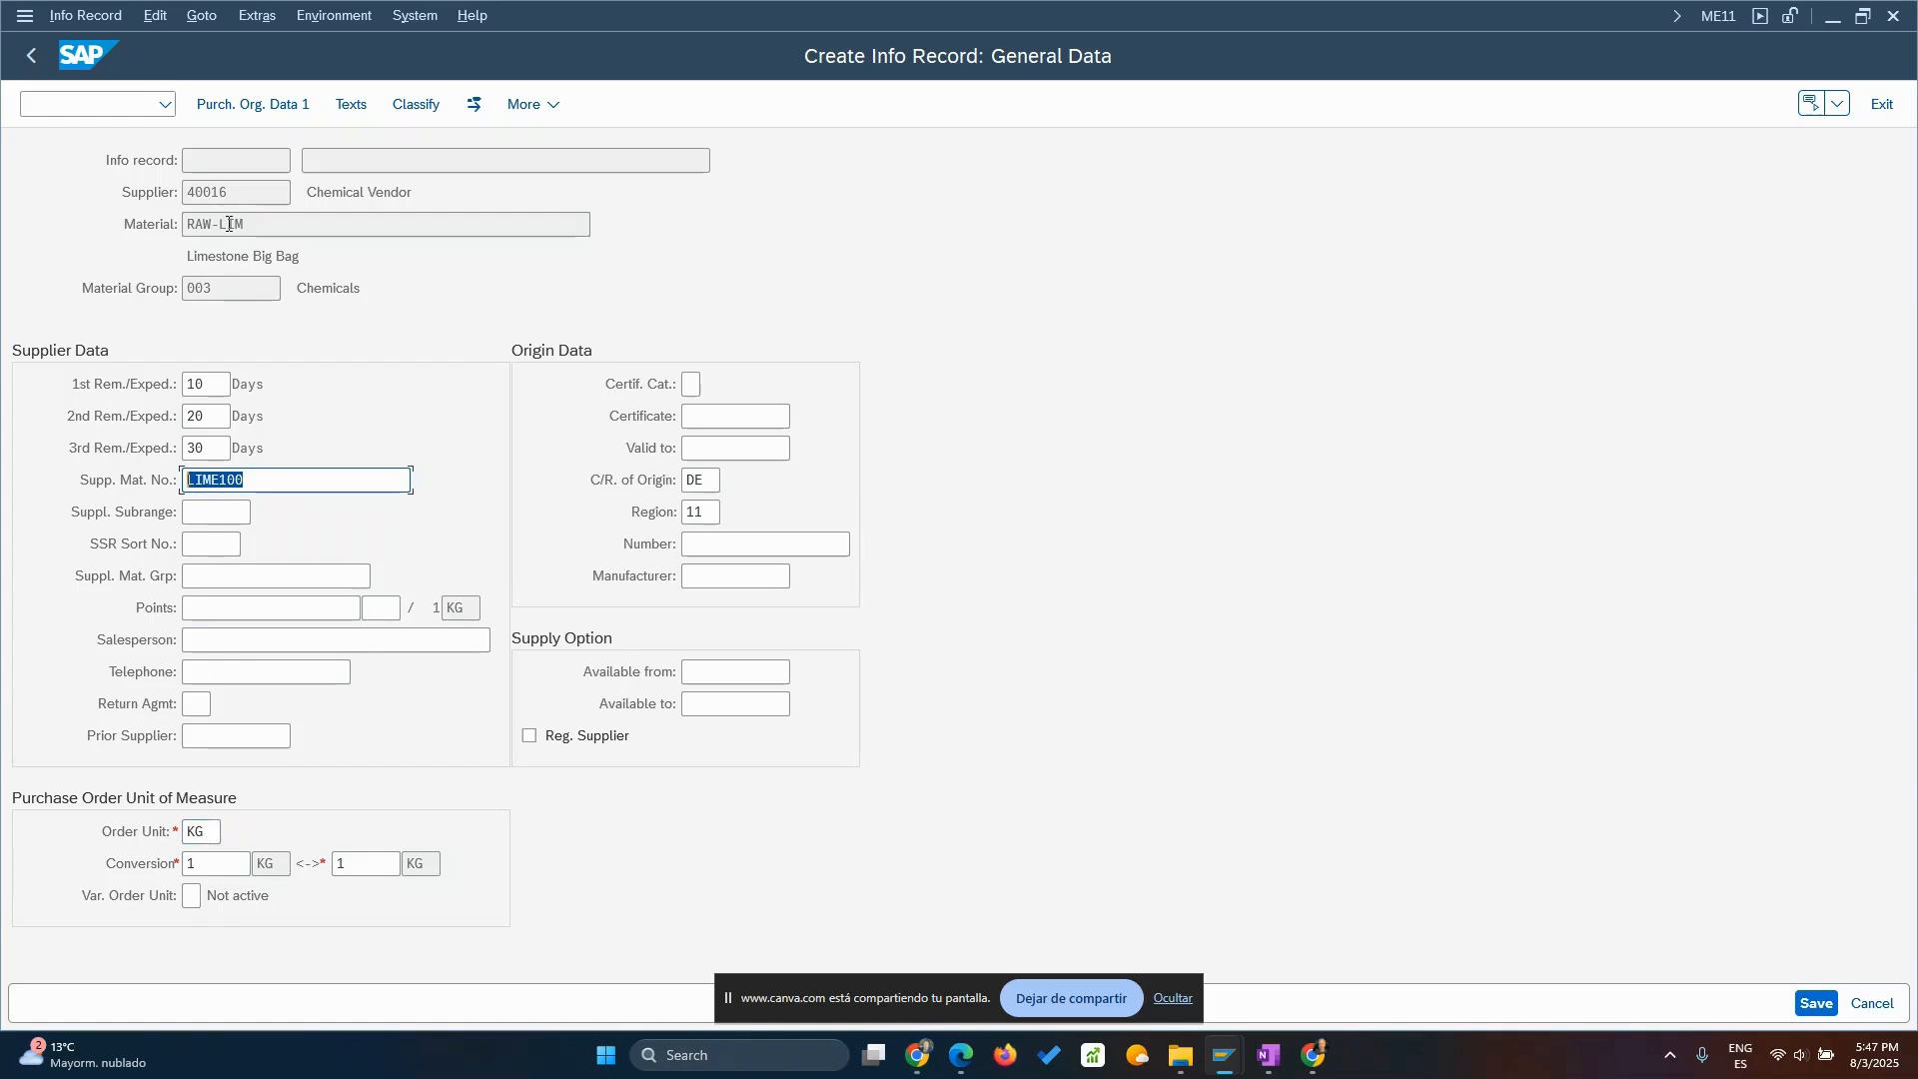
left_click_drag(251, 221, 167, 224)
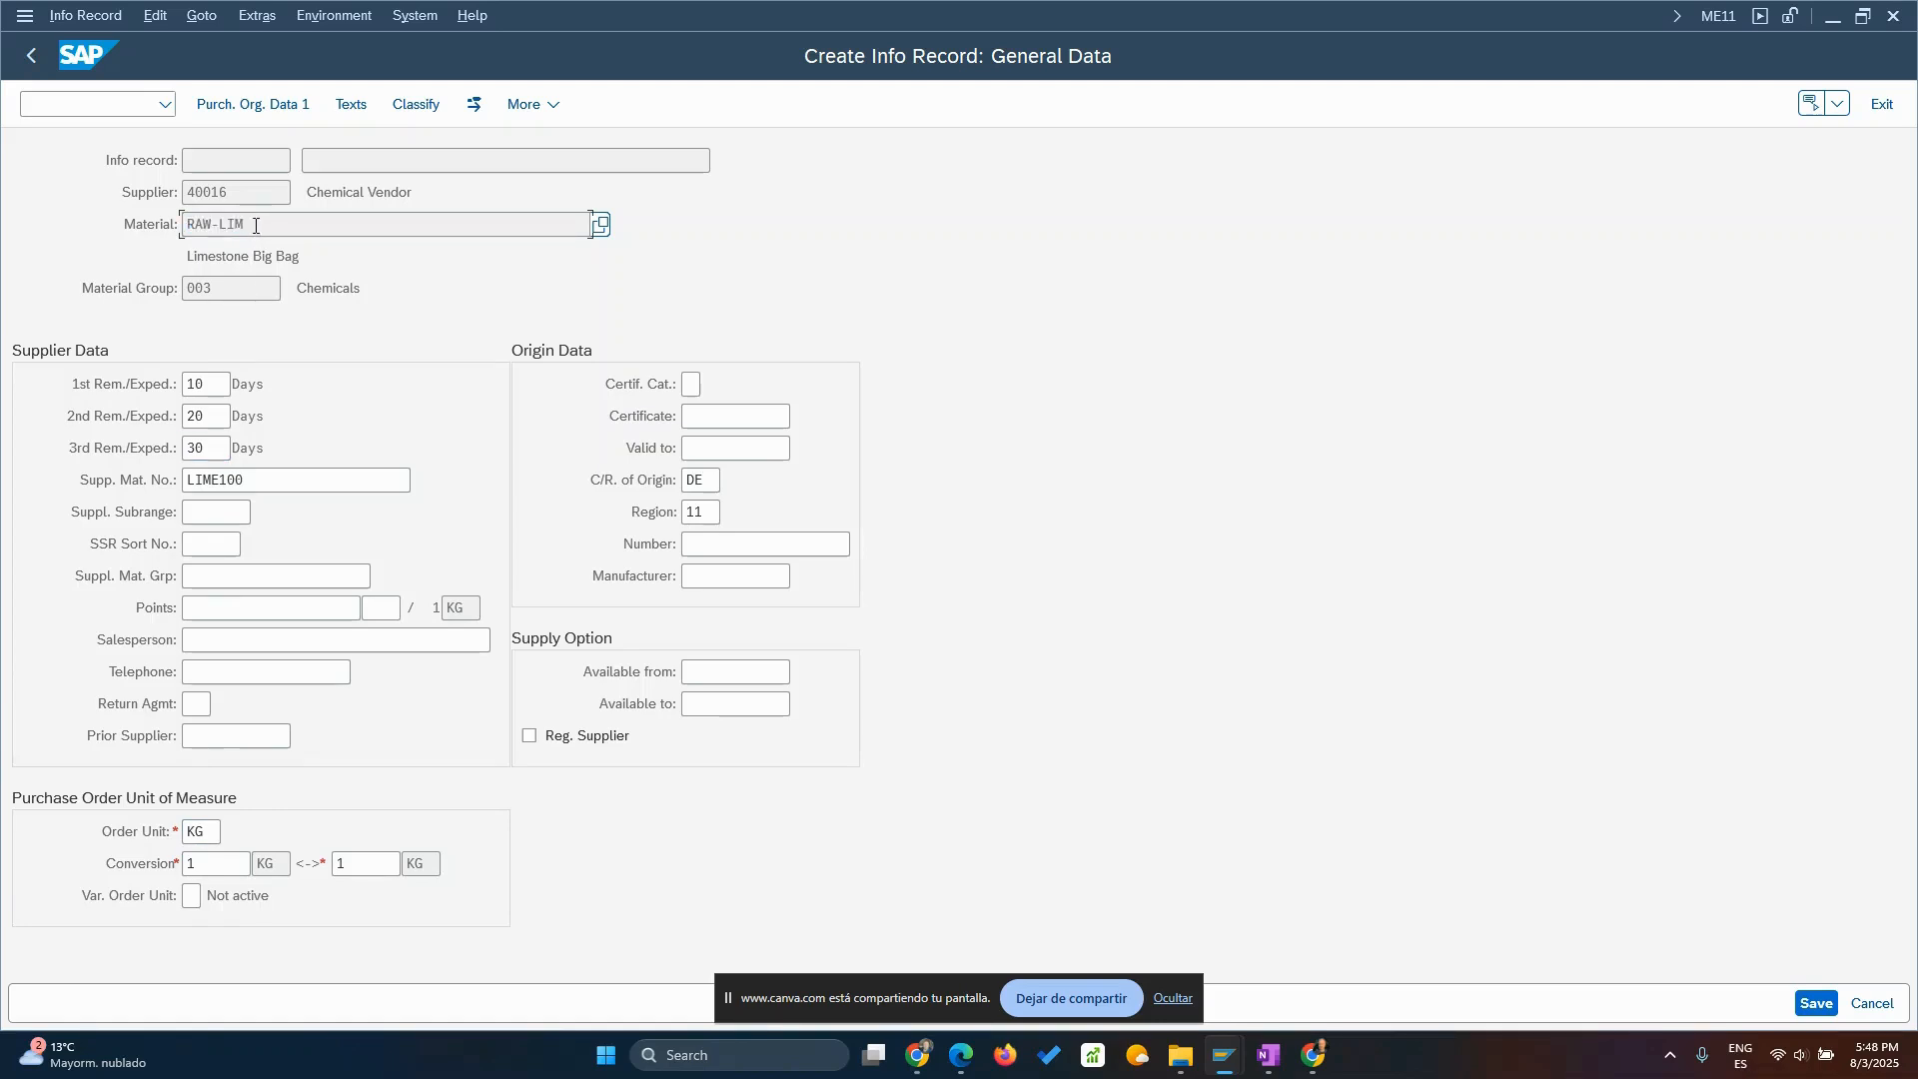
left_click(199, 831)
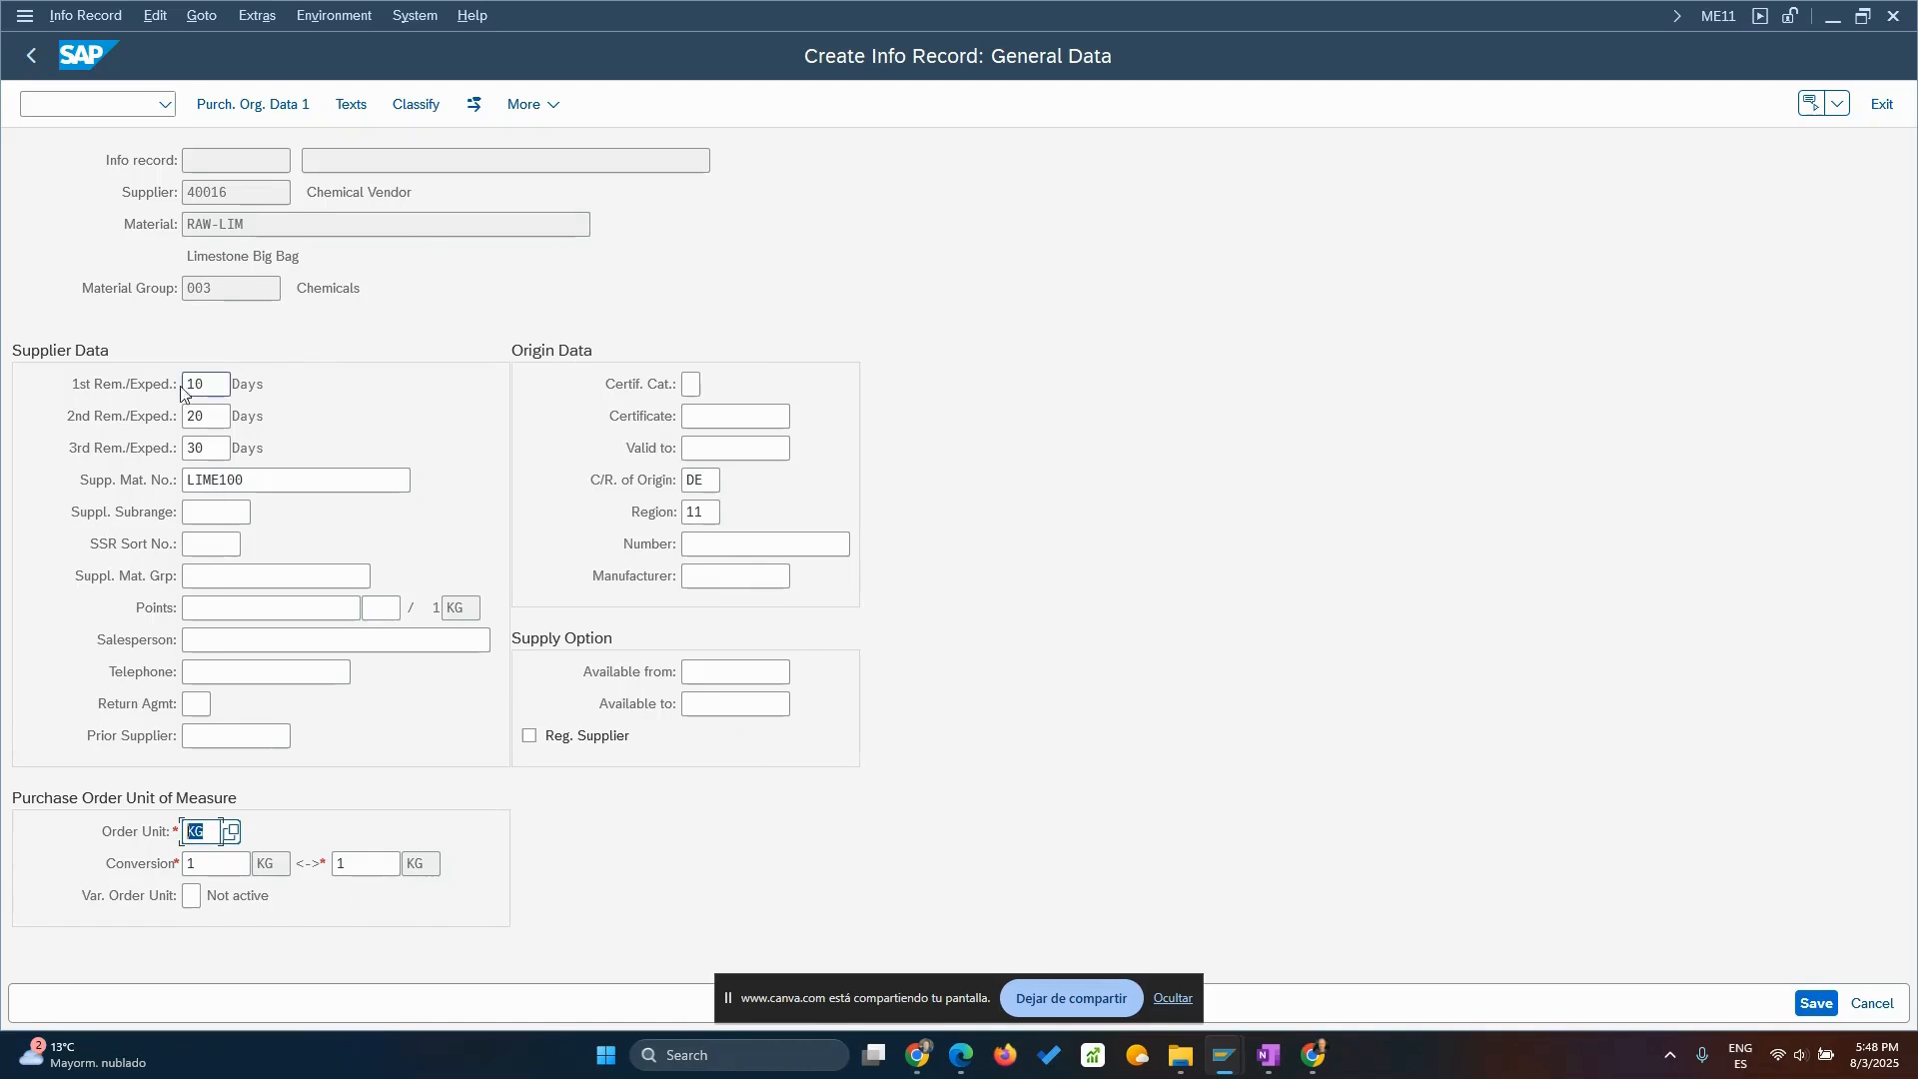
Open the first purchasing organization data view and set the standard quantity to 10000 KG, leaving the minimum quantity empty.
left_click(268, 108)
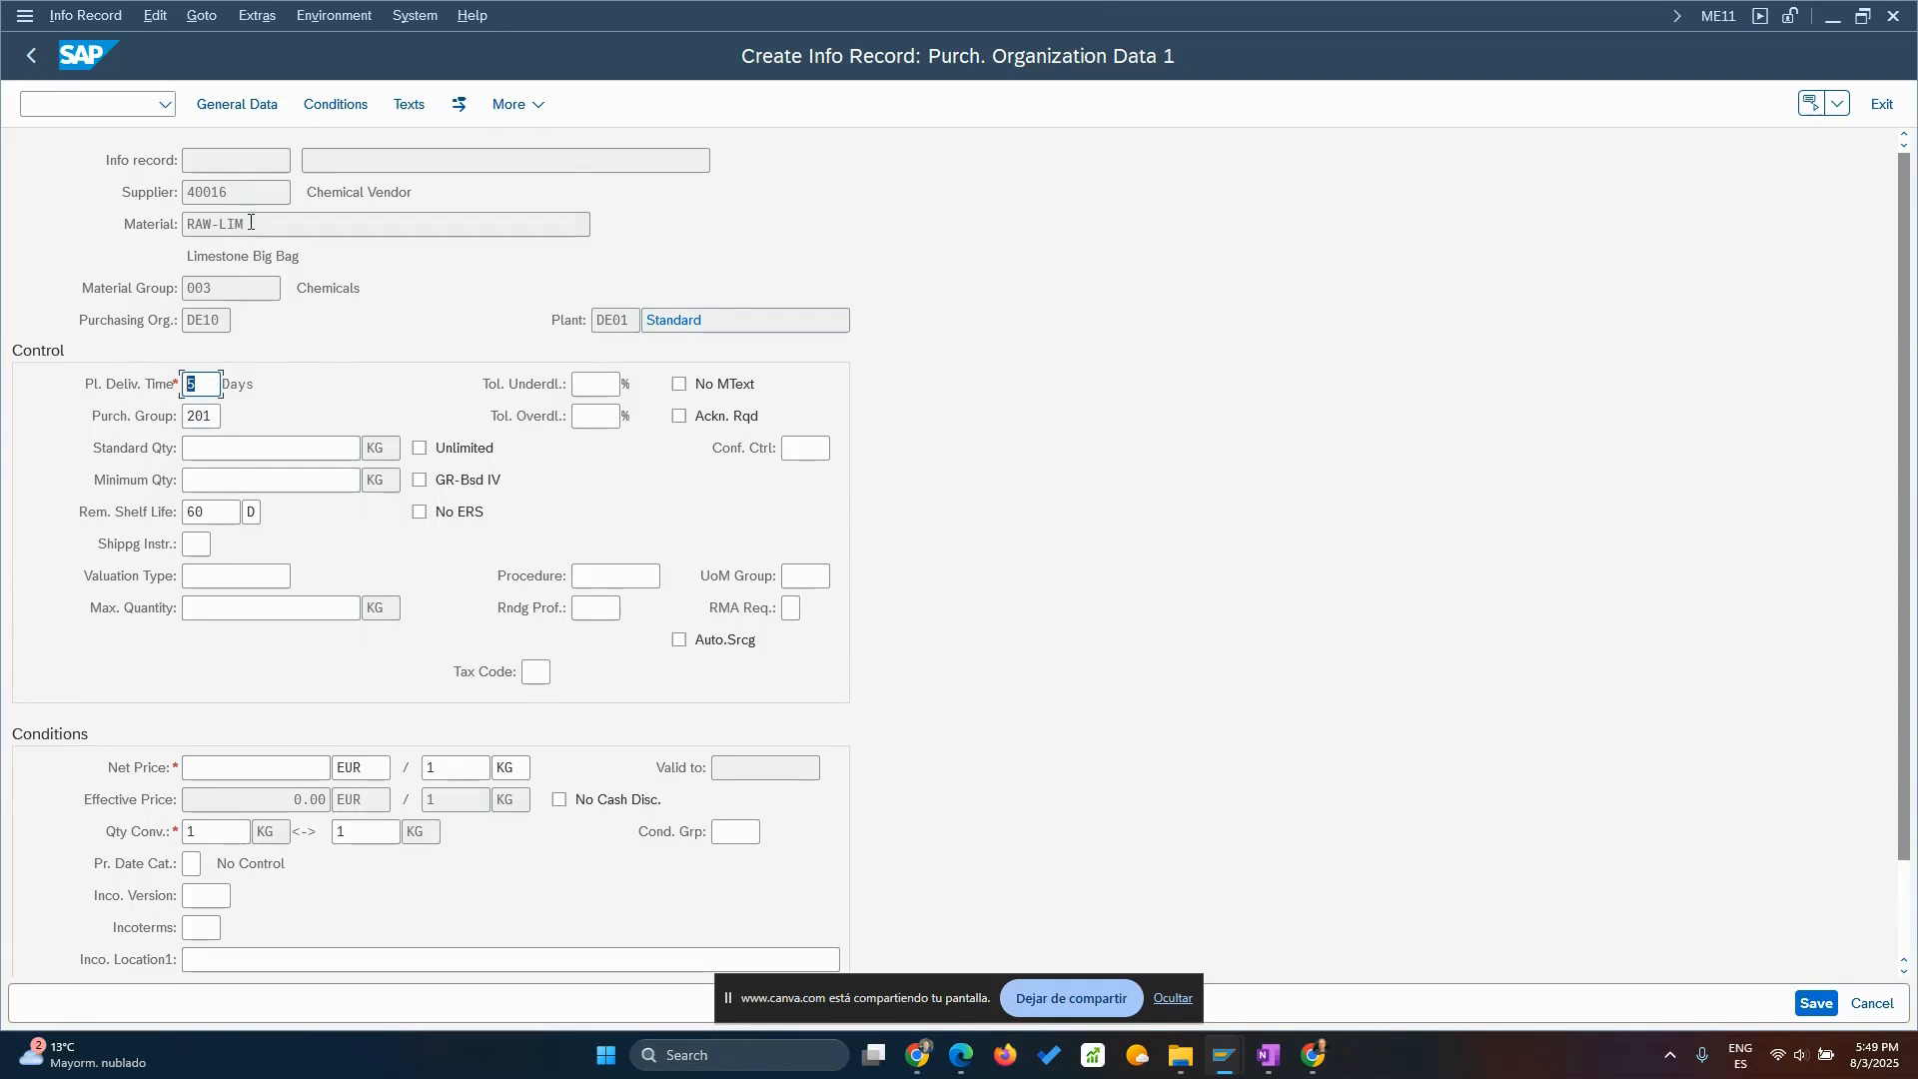
left_click_drag(251, 224, 4, 227)
left_click_drag(231, 195, 133, 191)
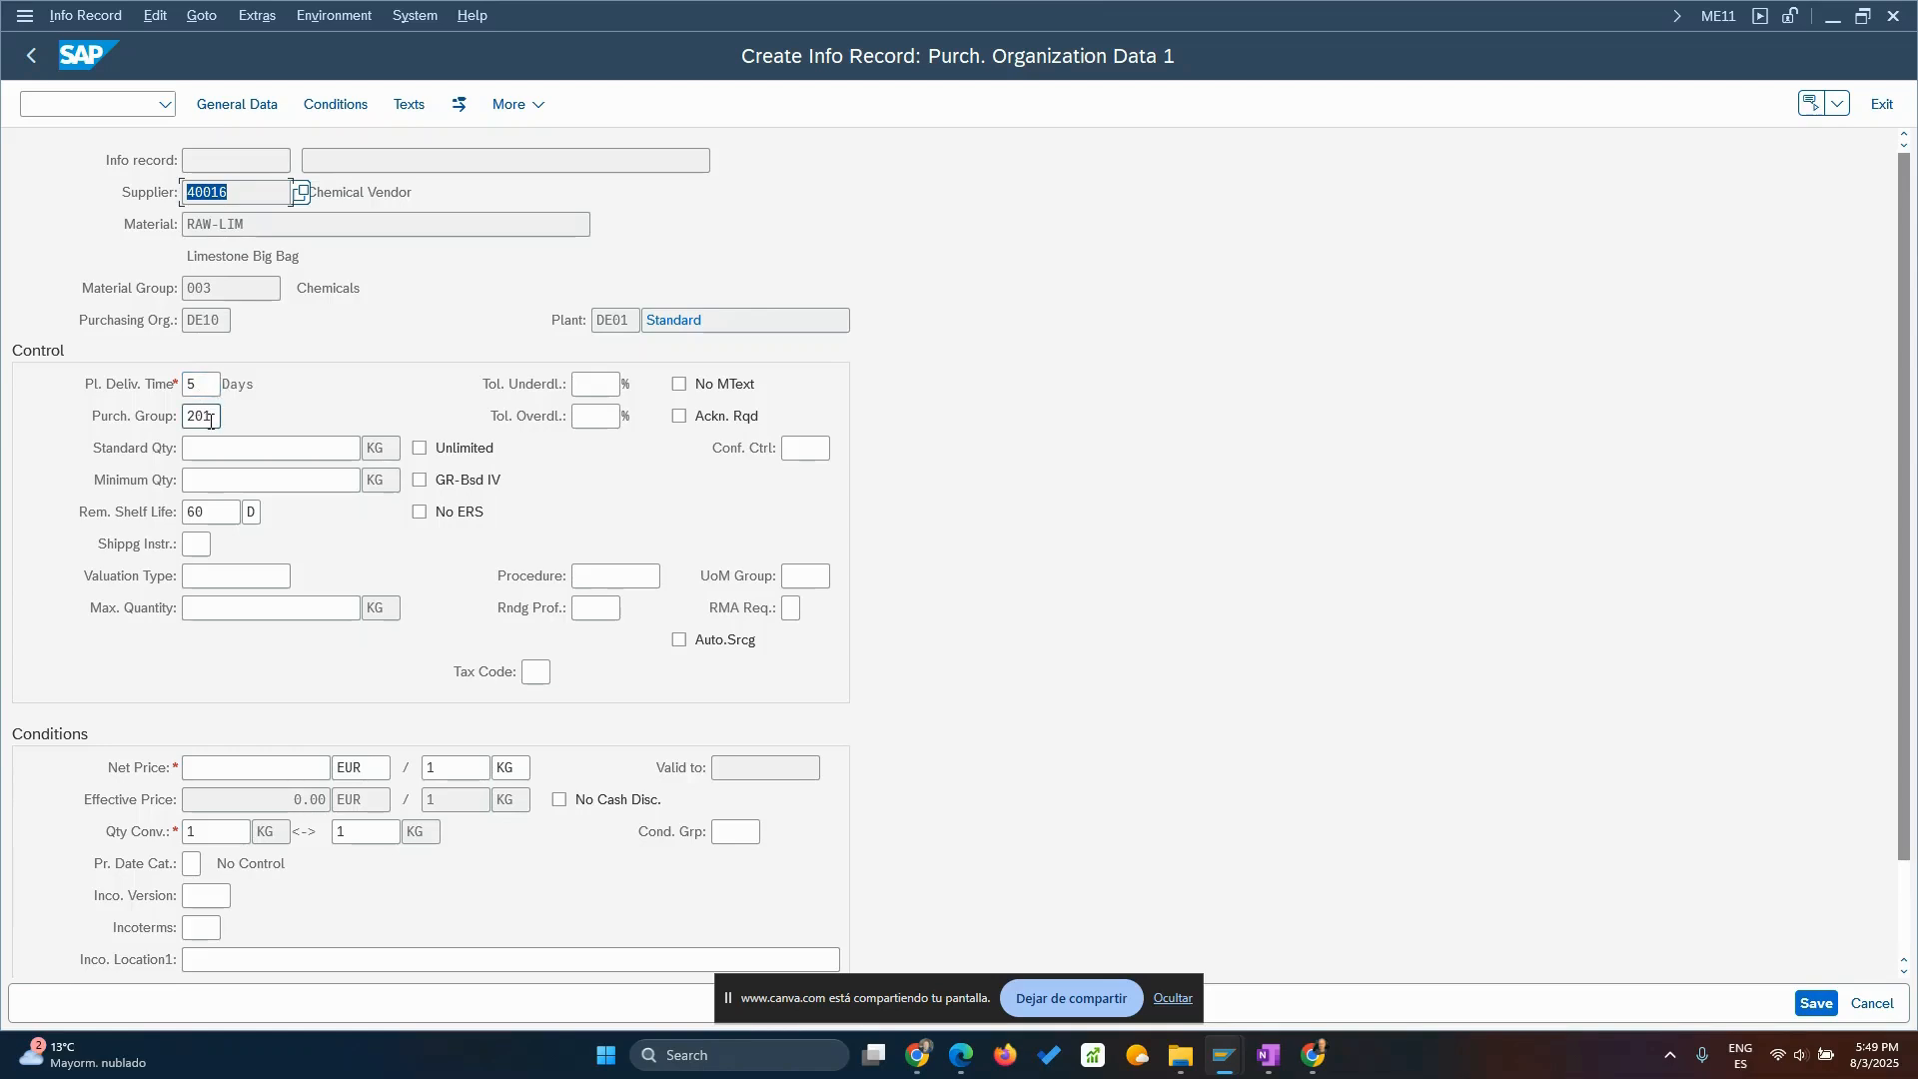
left_click(279, 451)
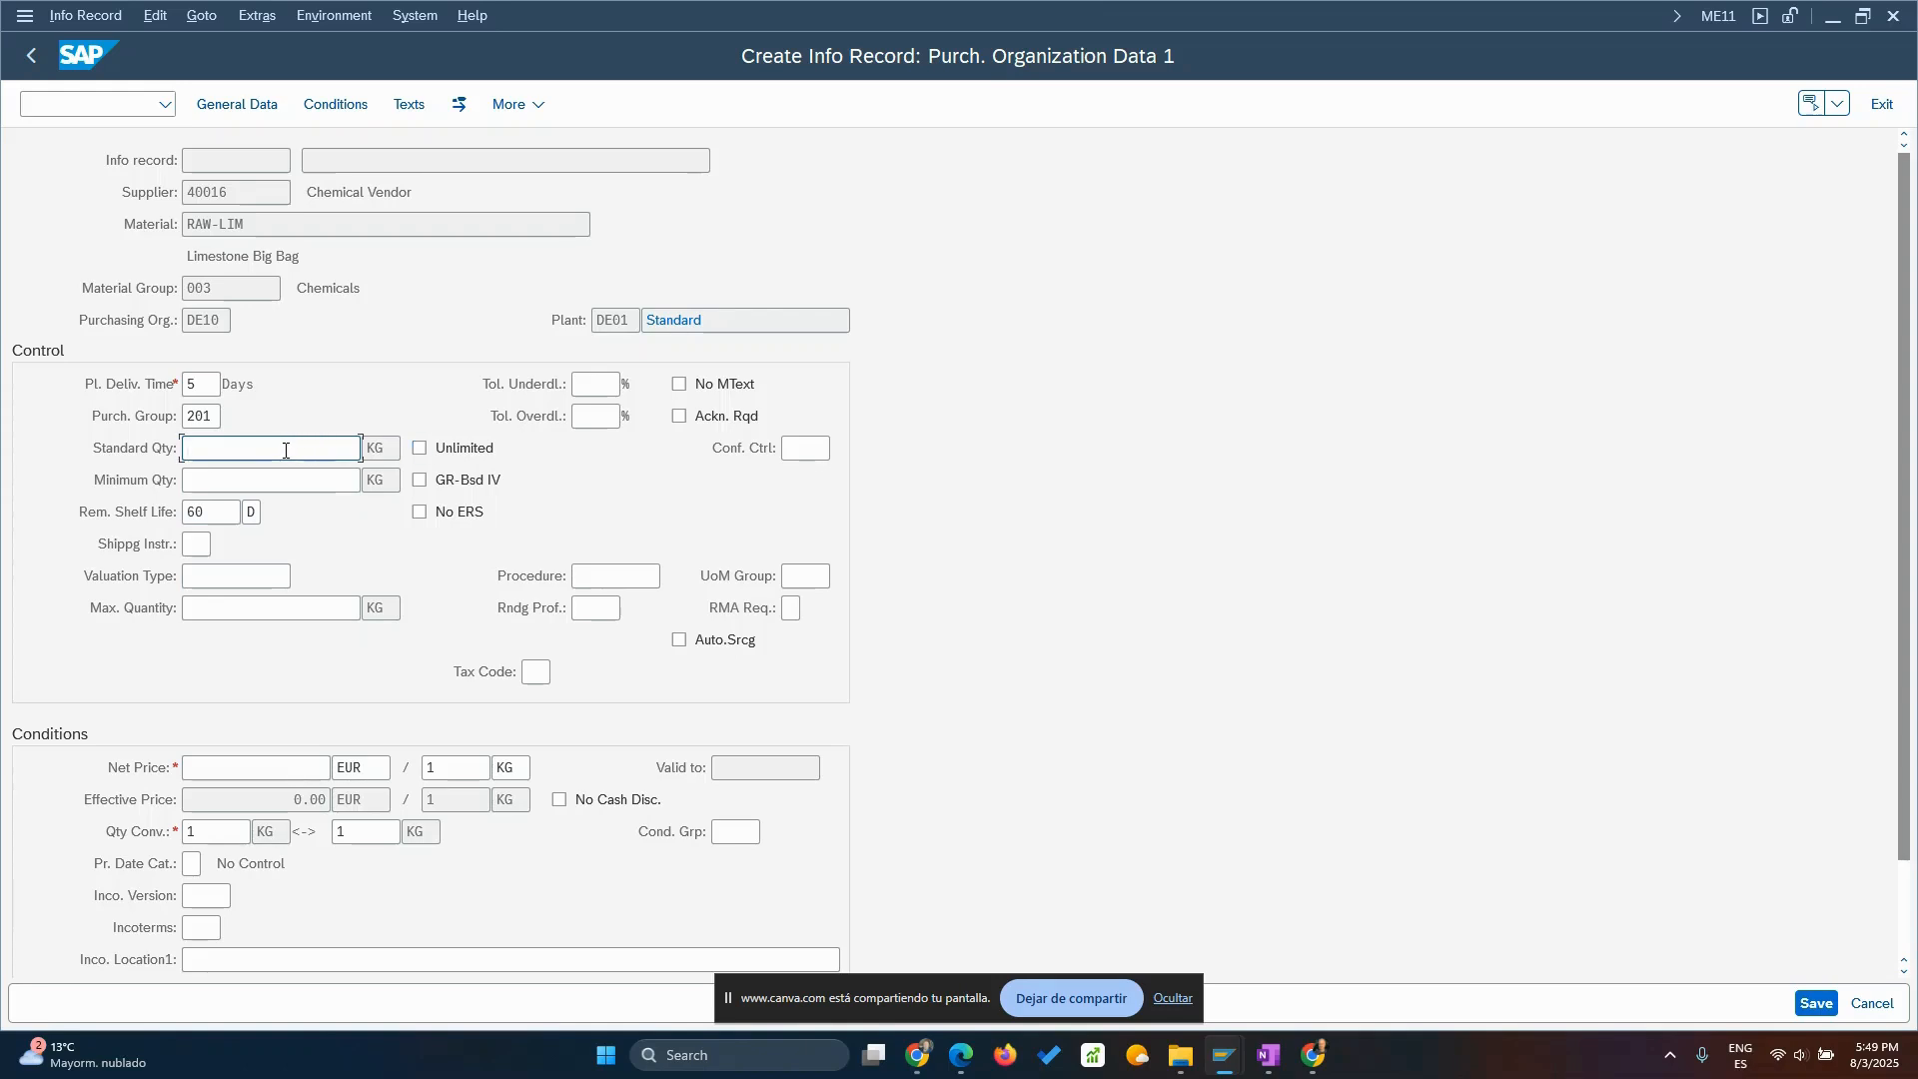
type("10000")
left_click(283, 487)
left_click(220, 475)
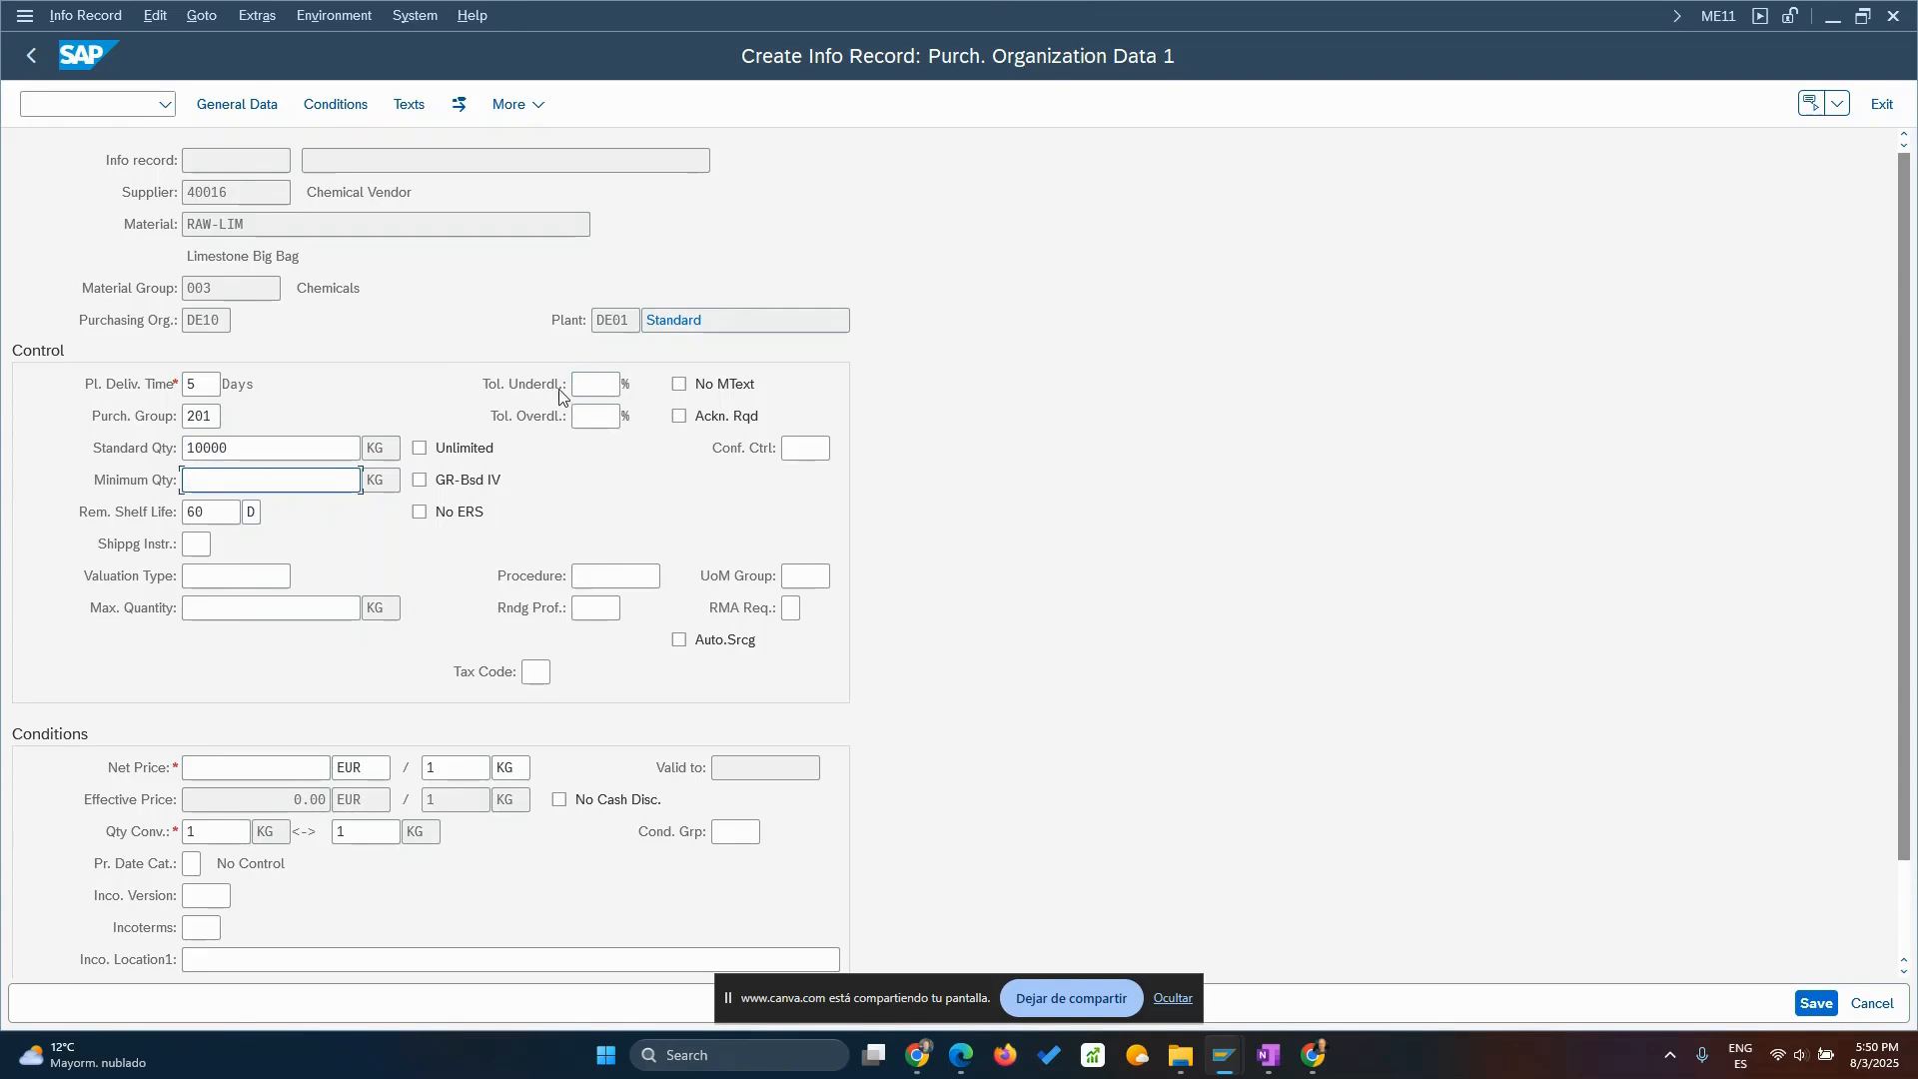
Set the underdelivery tolerance to 5% and the overdelivery tolerance to 10%, and enable automatic sourcing.
left_click(597, 384)
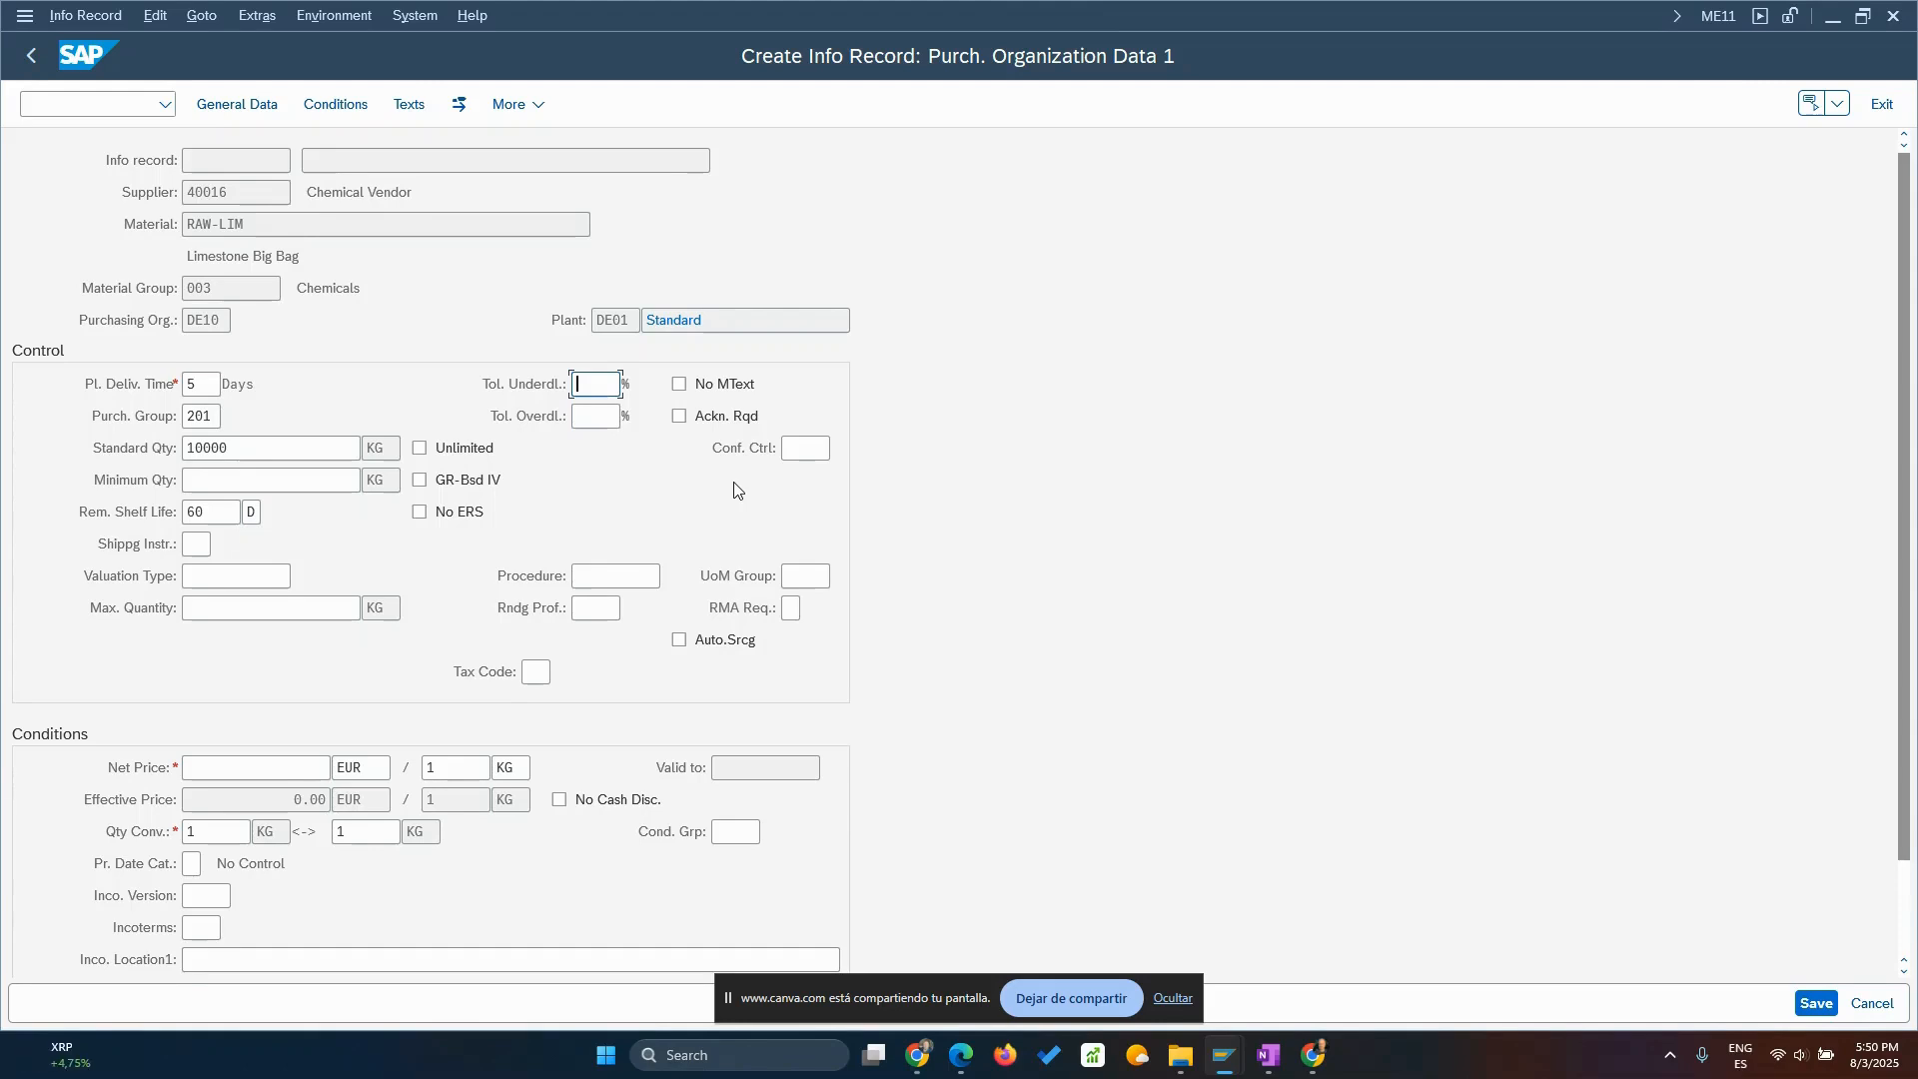
type("5")
key("Tab")
type("10")
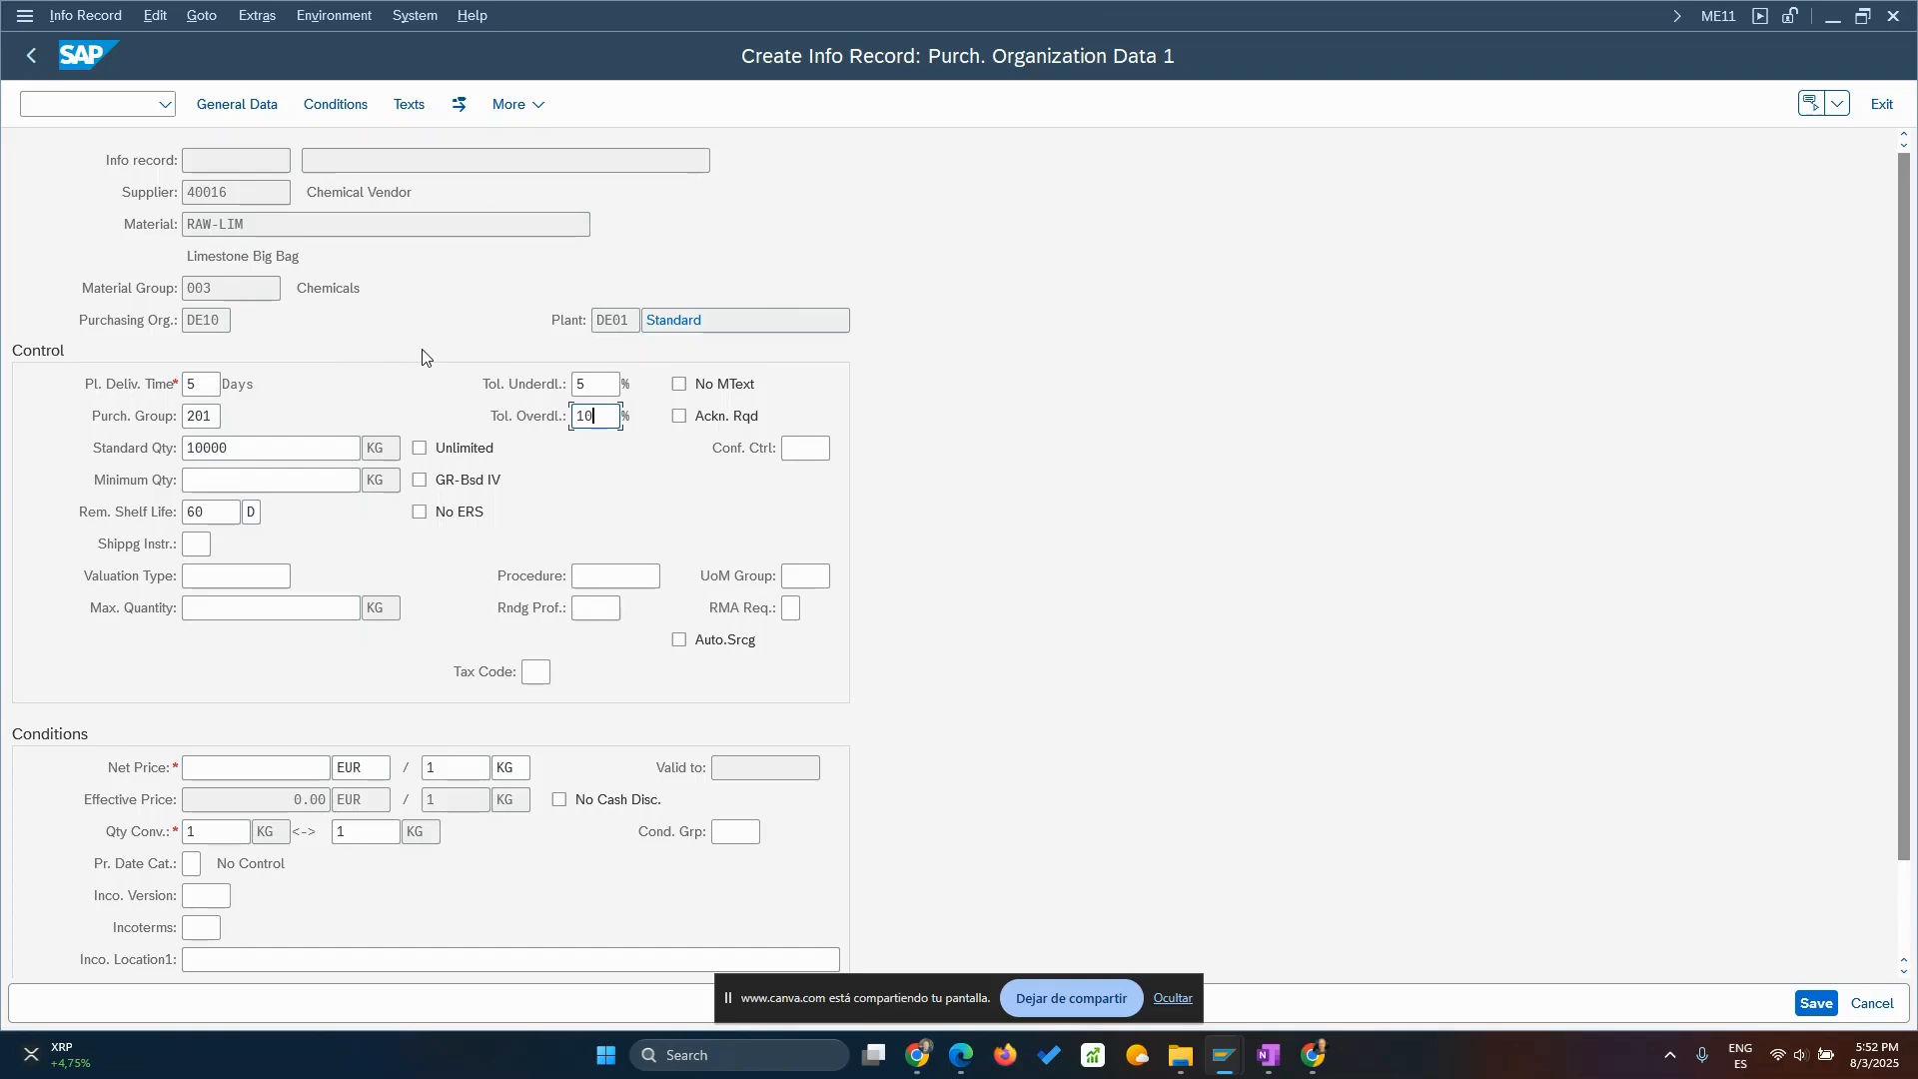
left_click(680, 640)
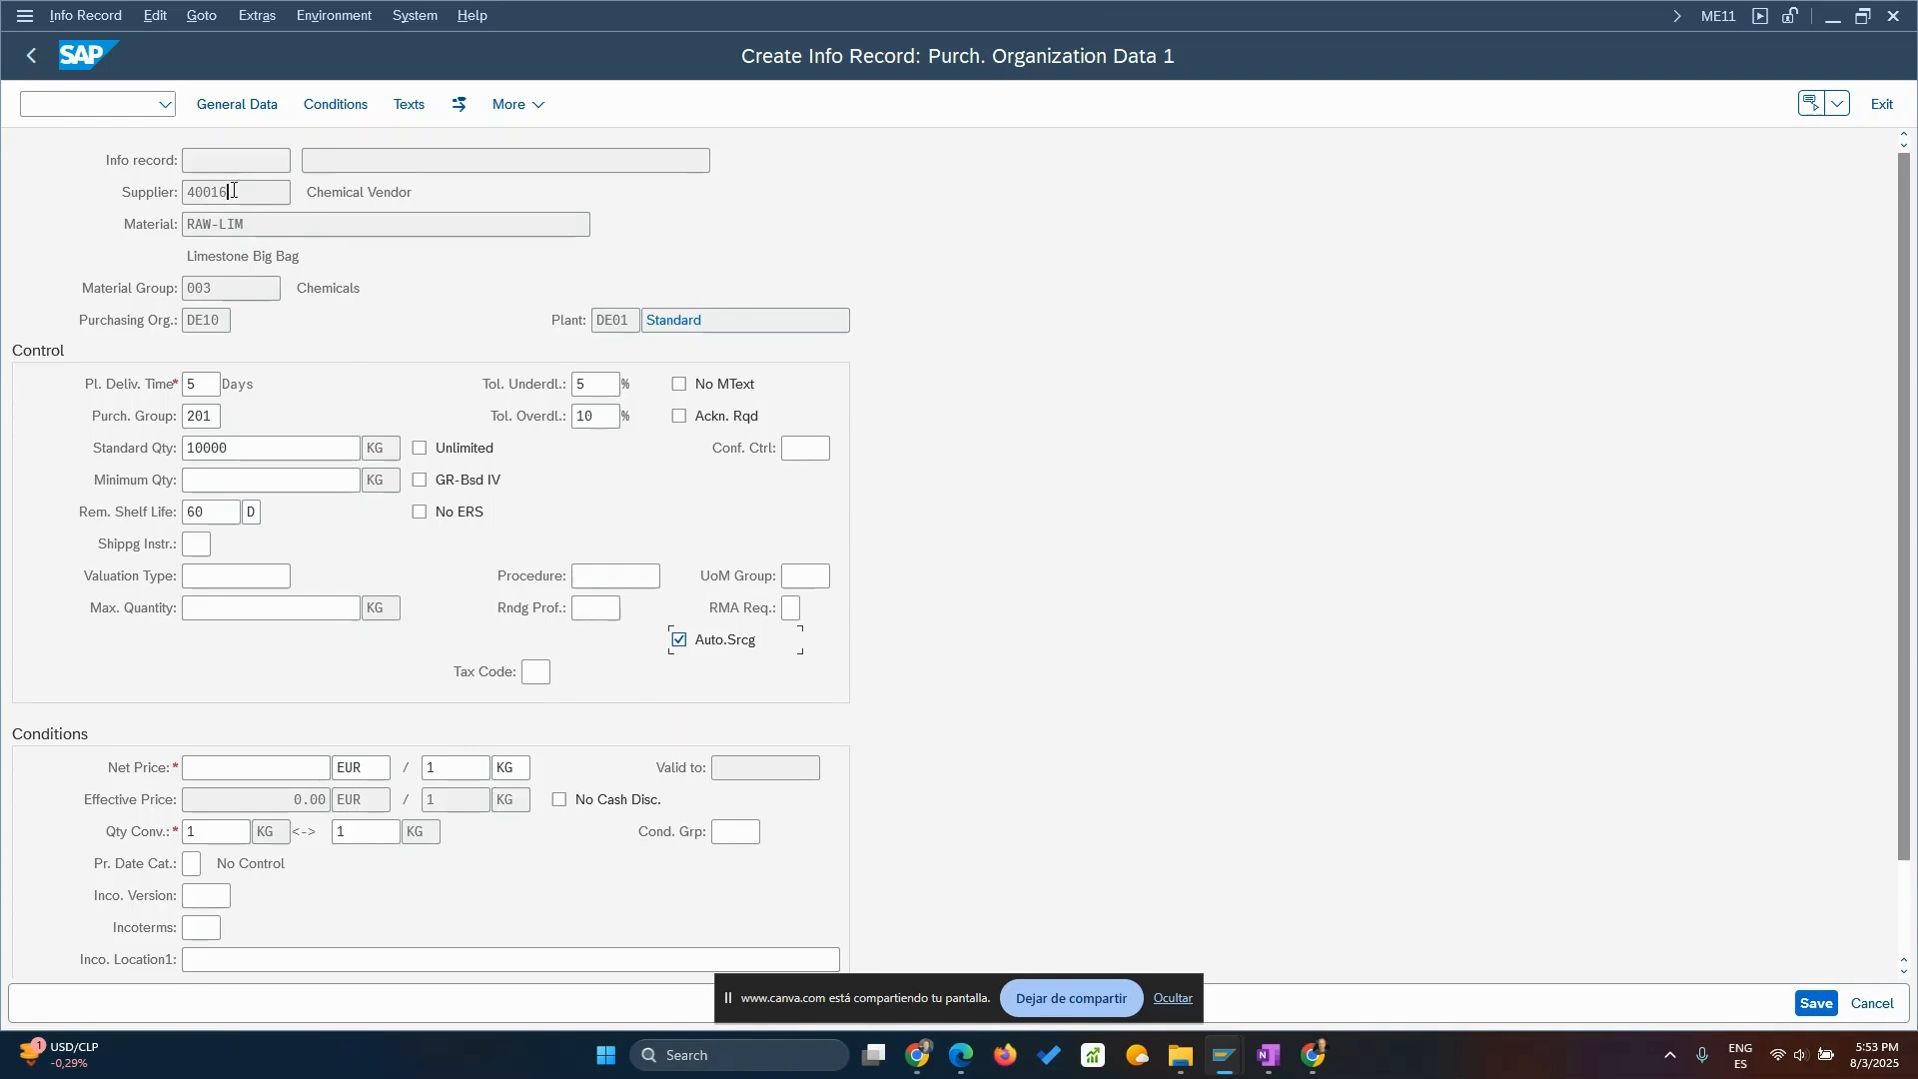
Enter a net price of 1.238 EUR and set its price unit to 100 KG.
left_click_drag(233, 190, 48, 194)
left_click(256, 773)
type("1")
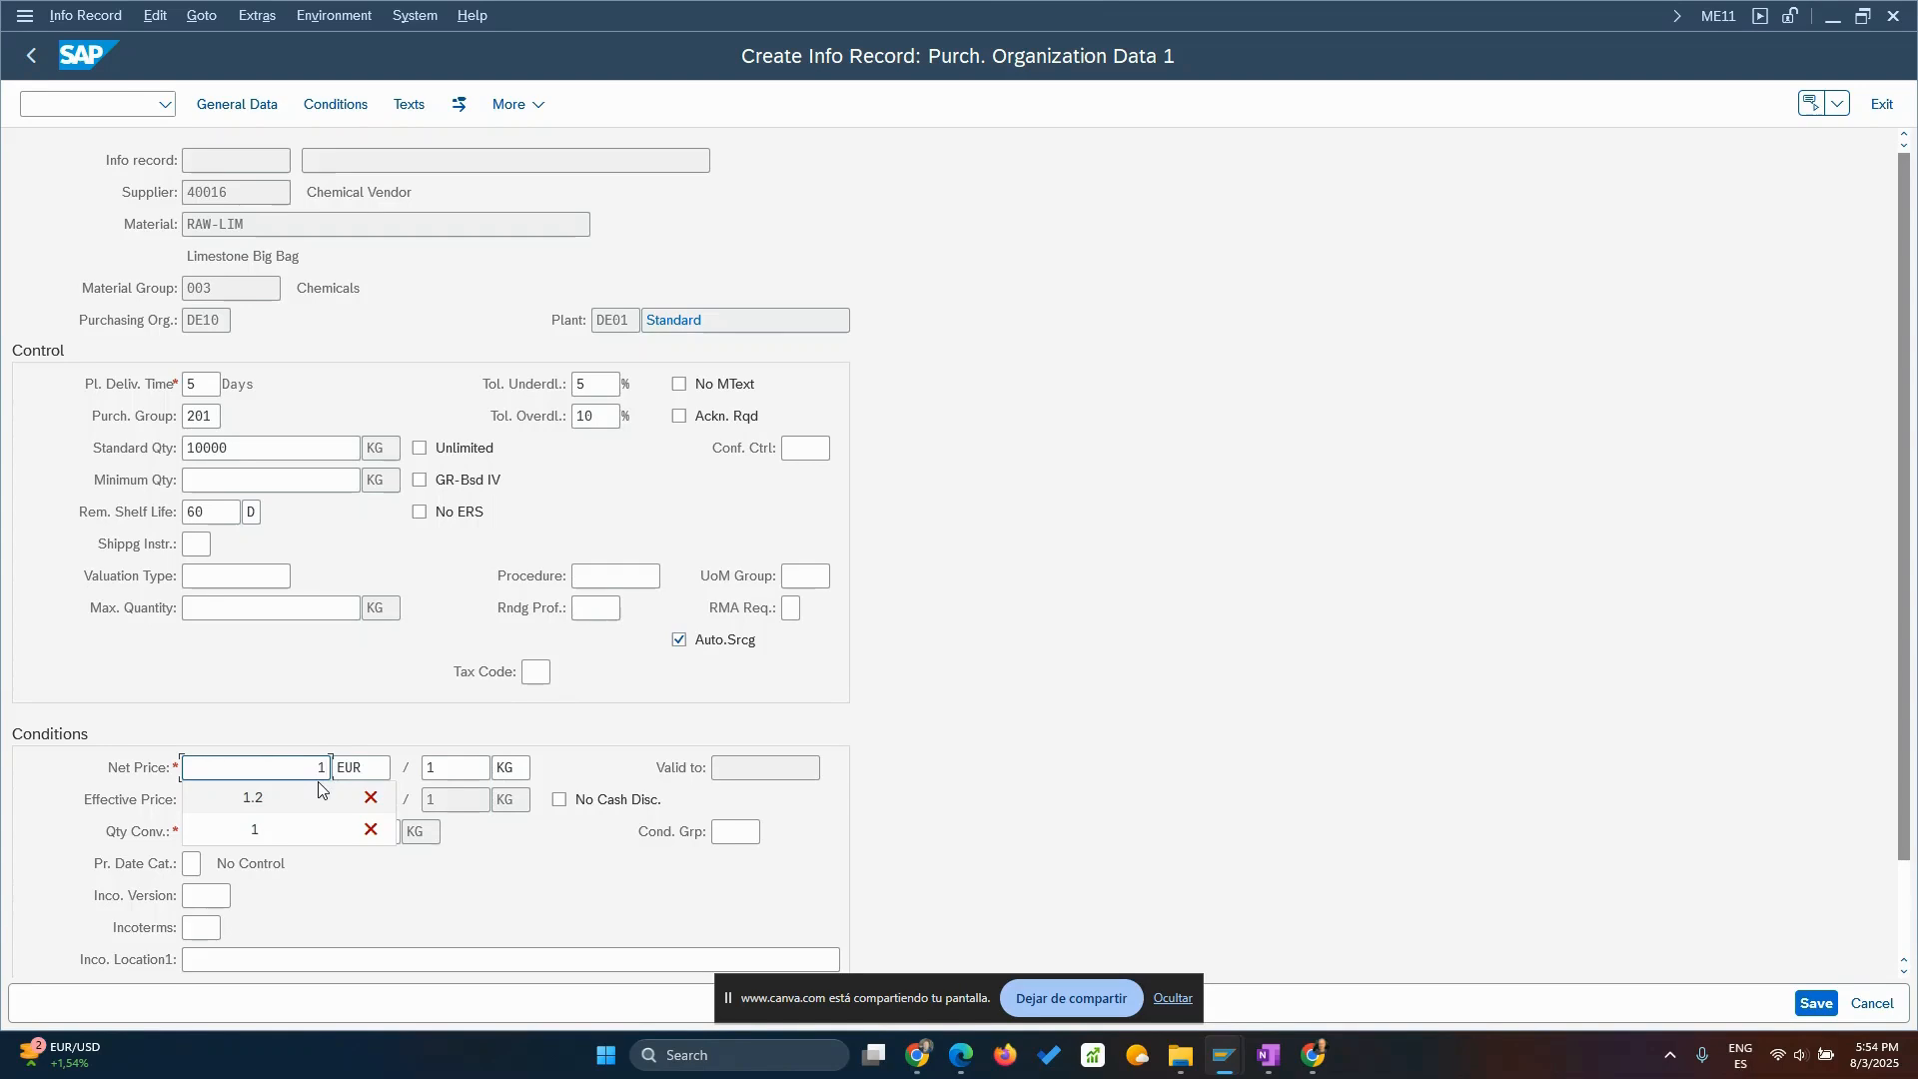
type(".")
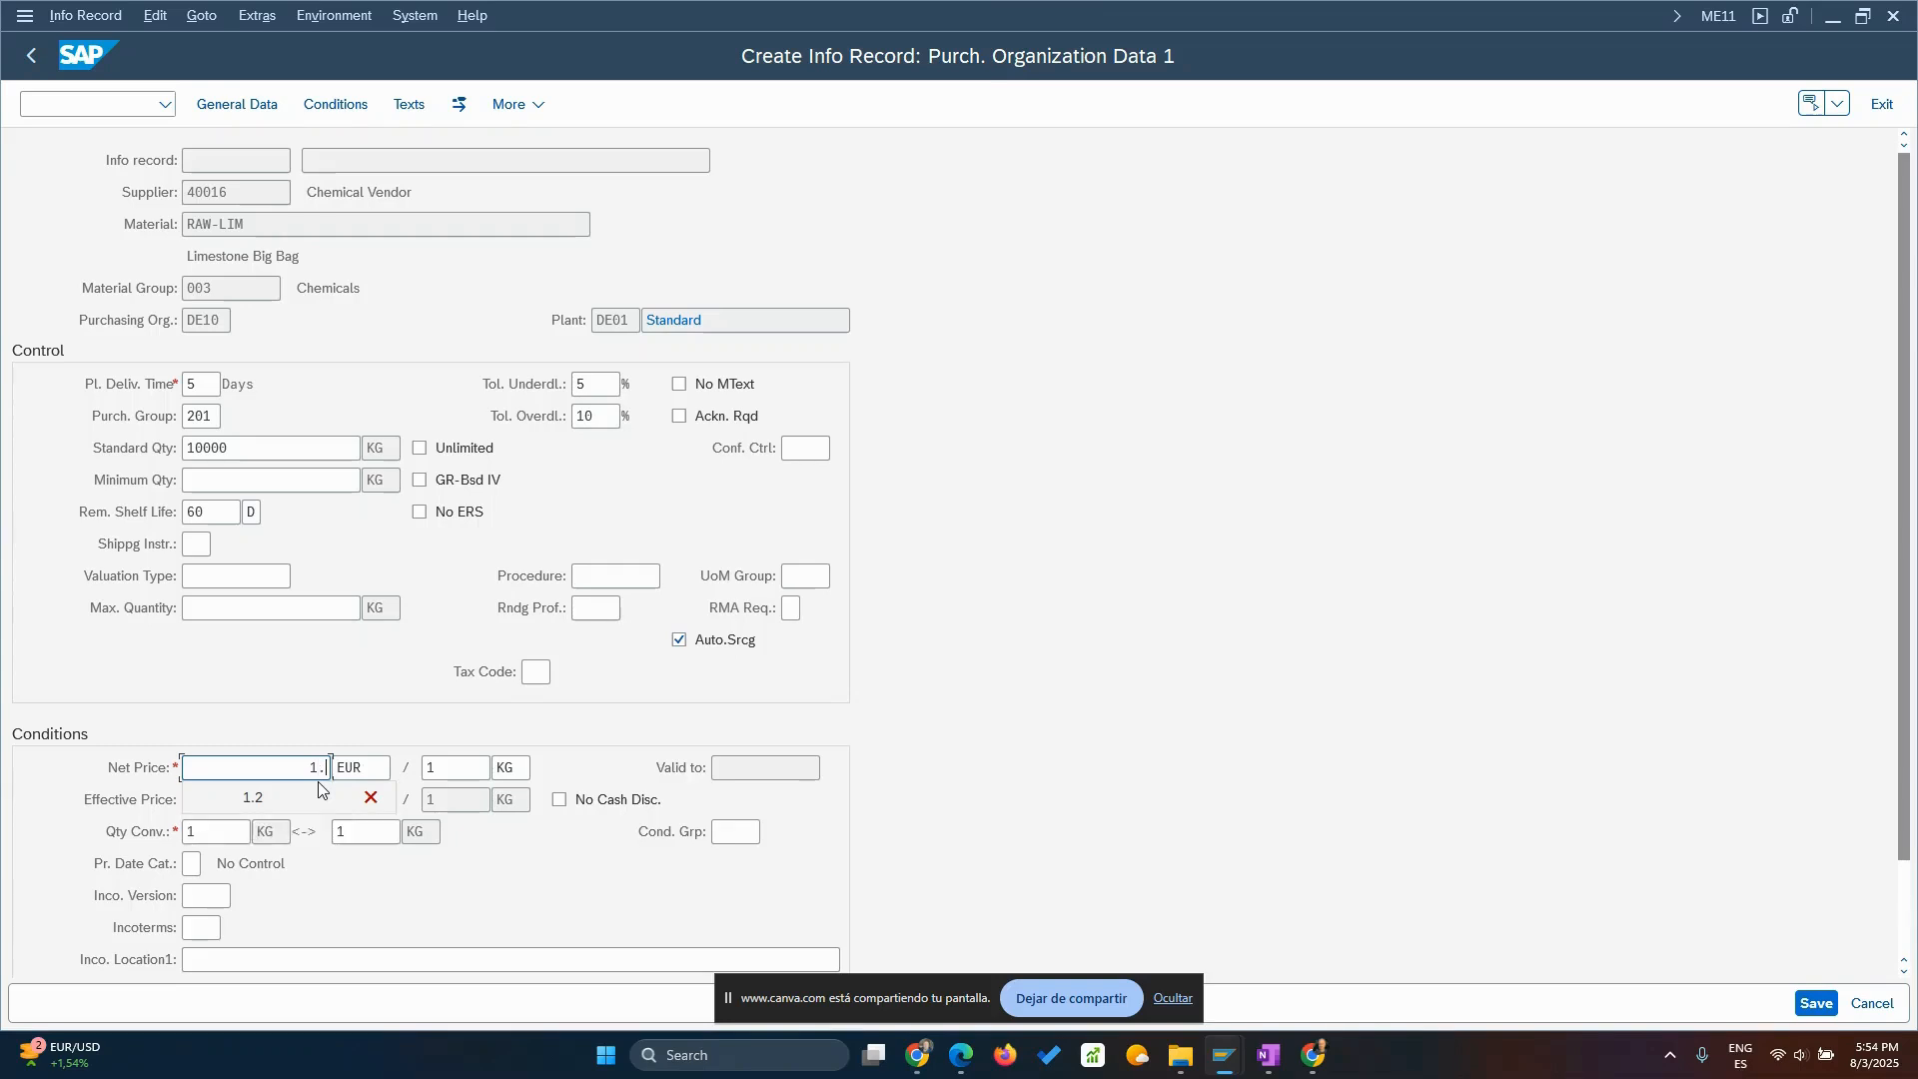
type("238")
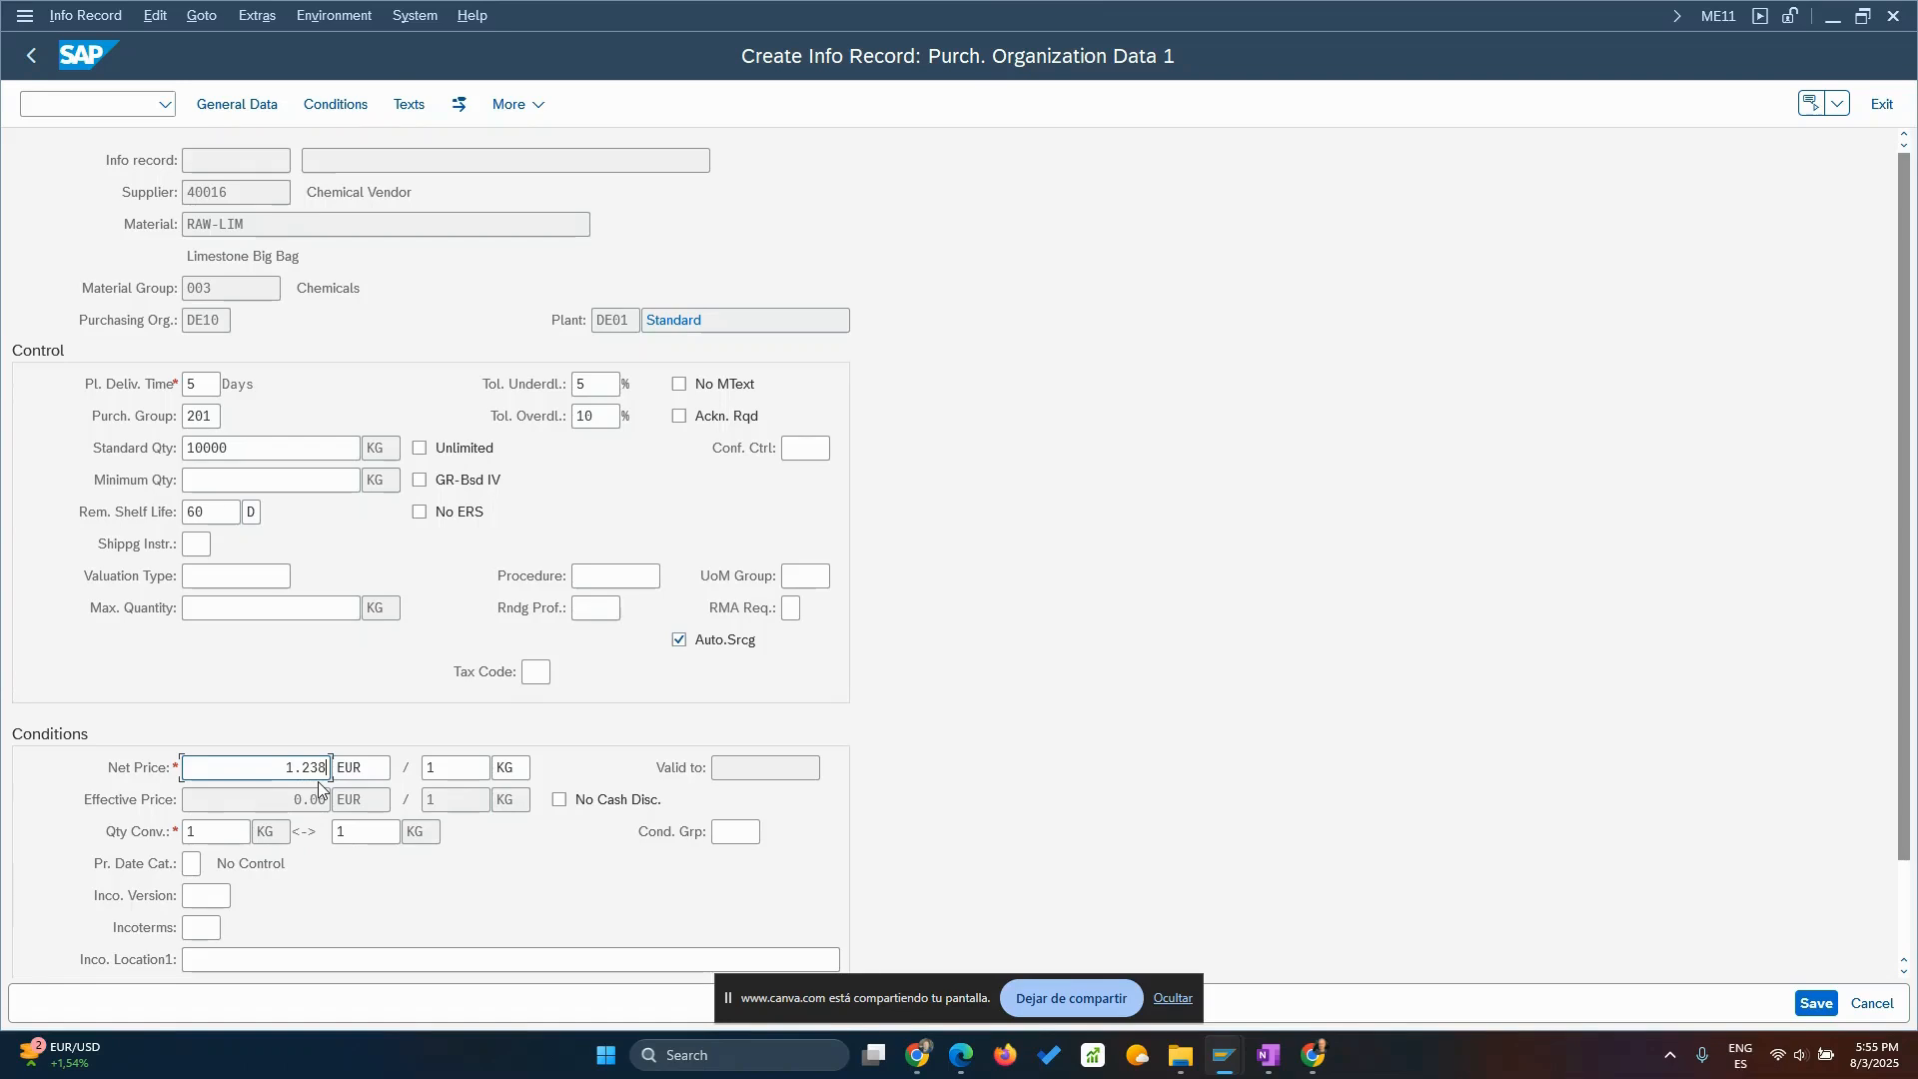
key("Tab")
key("Tab")
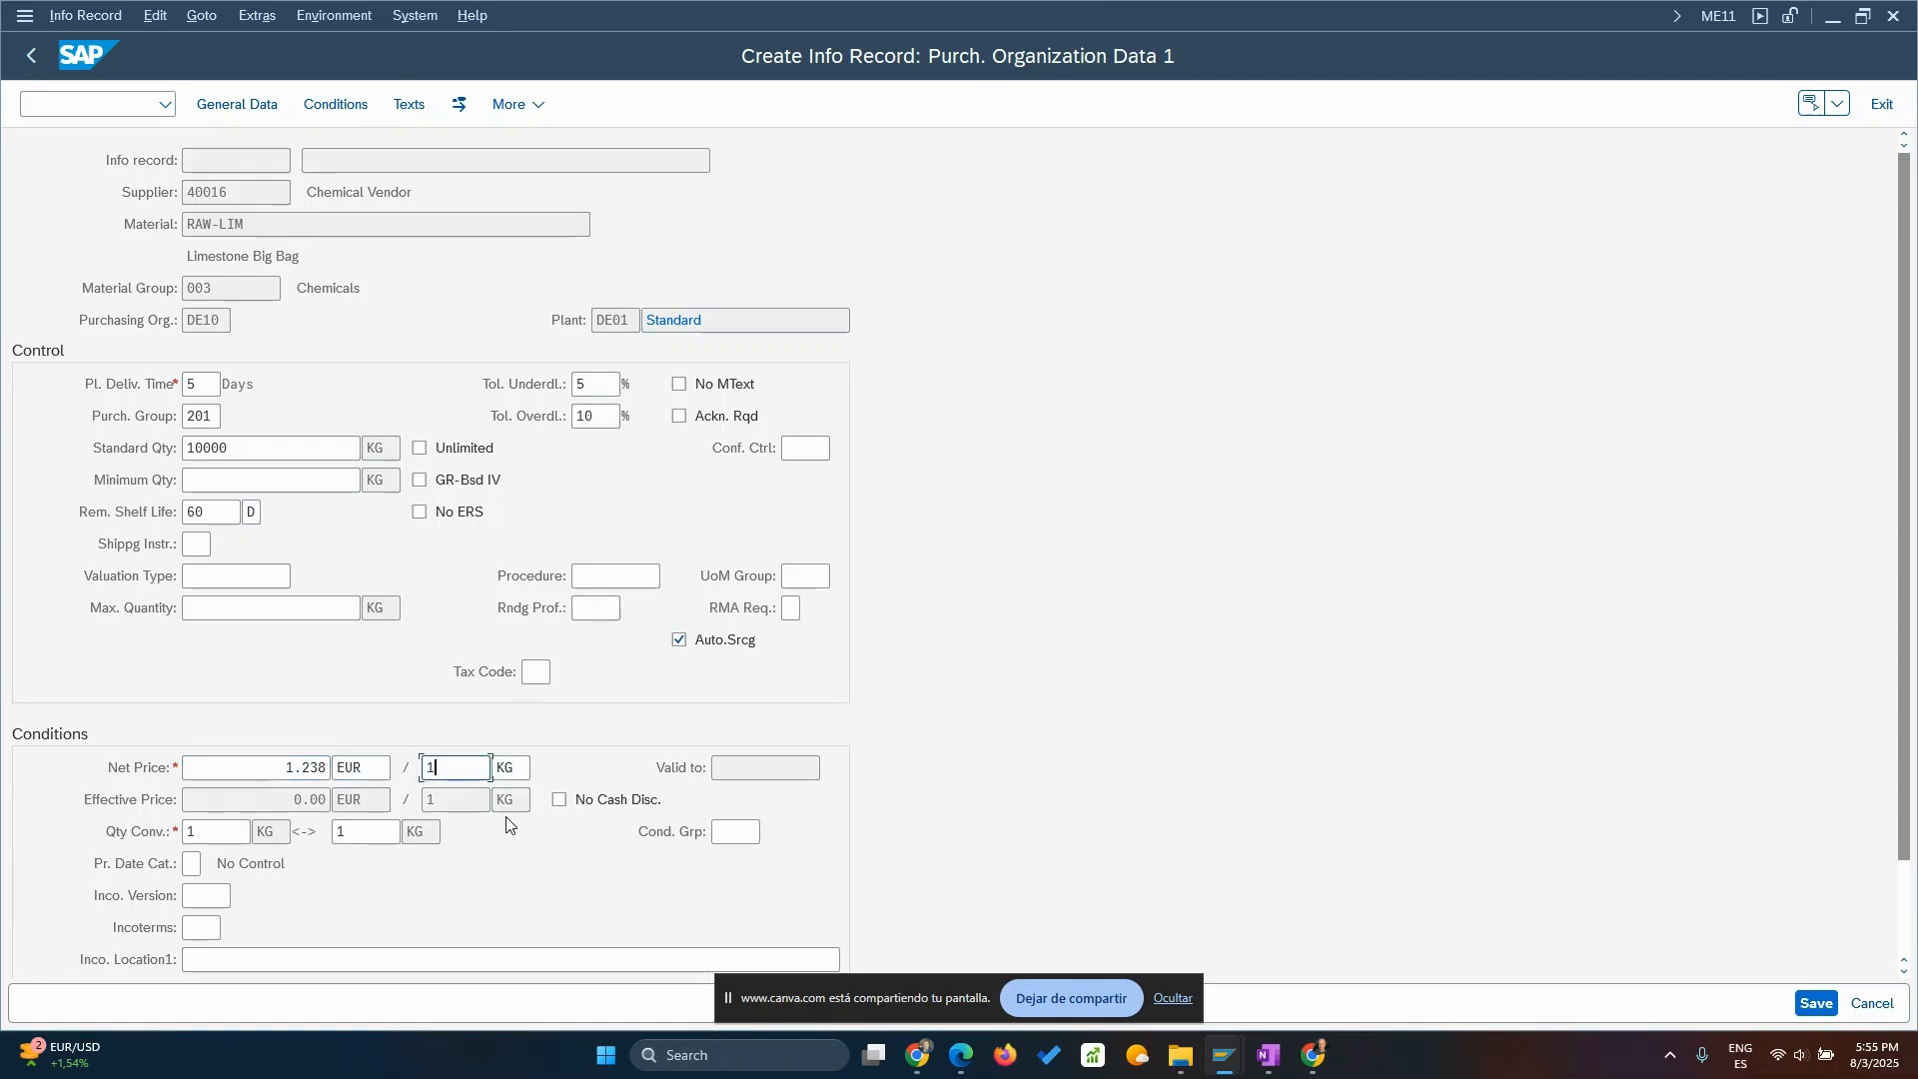
type("00")
Change the net price to 12.38 EUR, keeping the price unit of 100 KG.
key("shift+Tab")
key("shift+Tab")
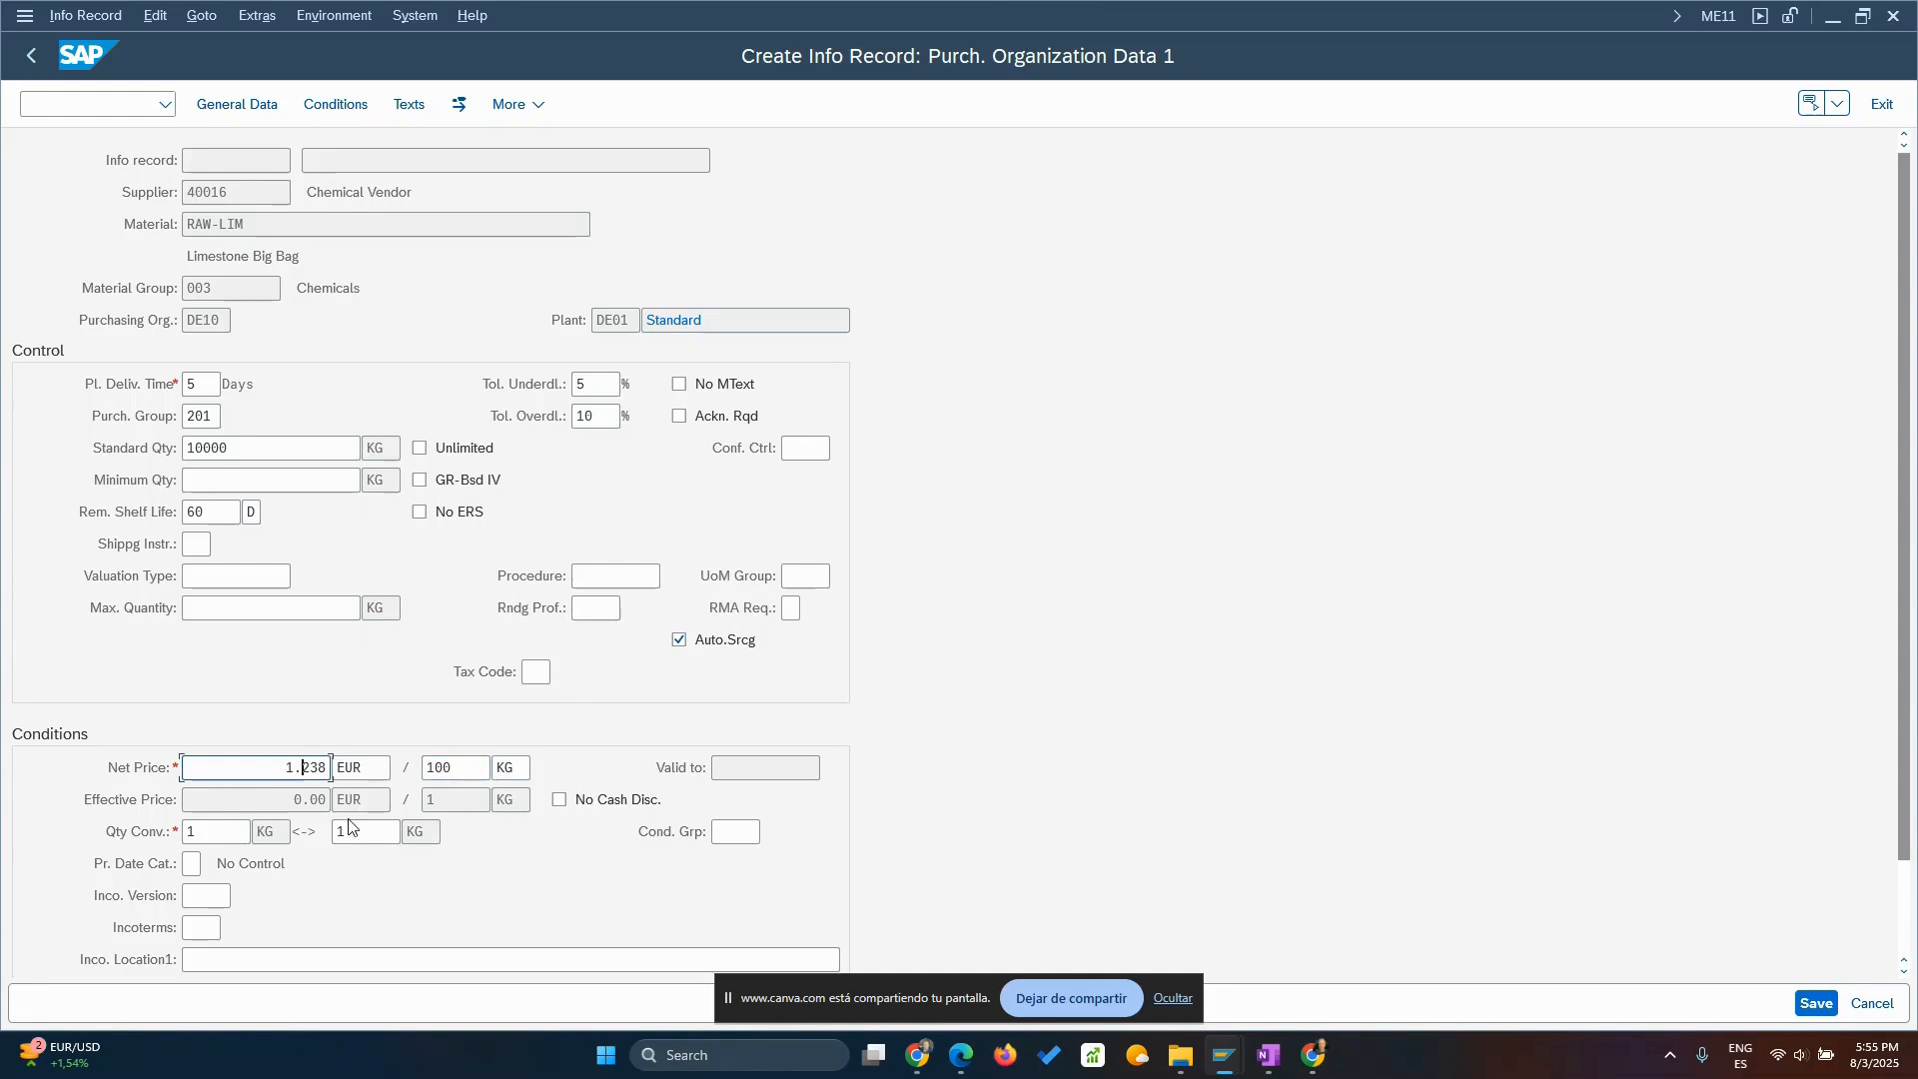
key("BackSpace")
type(".38")
key("Tab")
key("Tab")
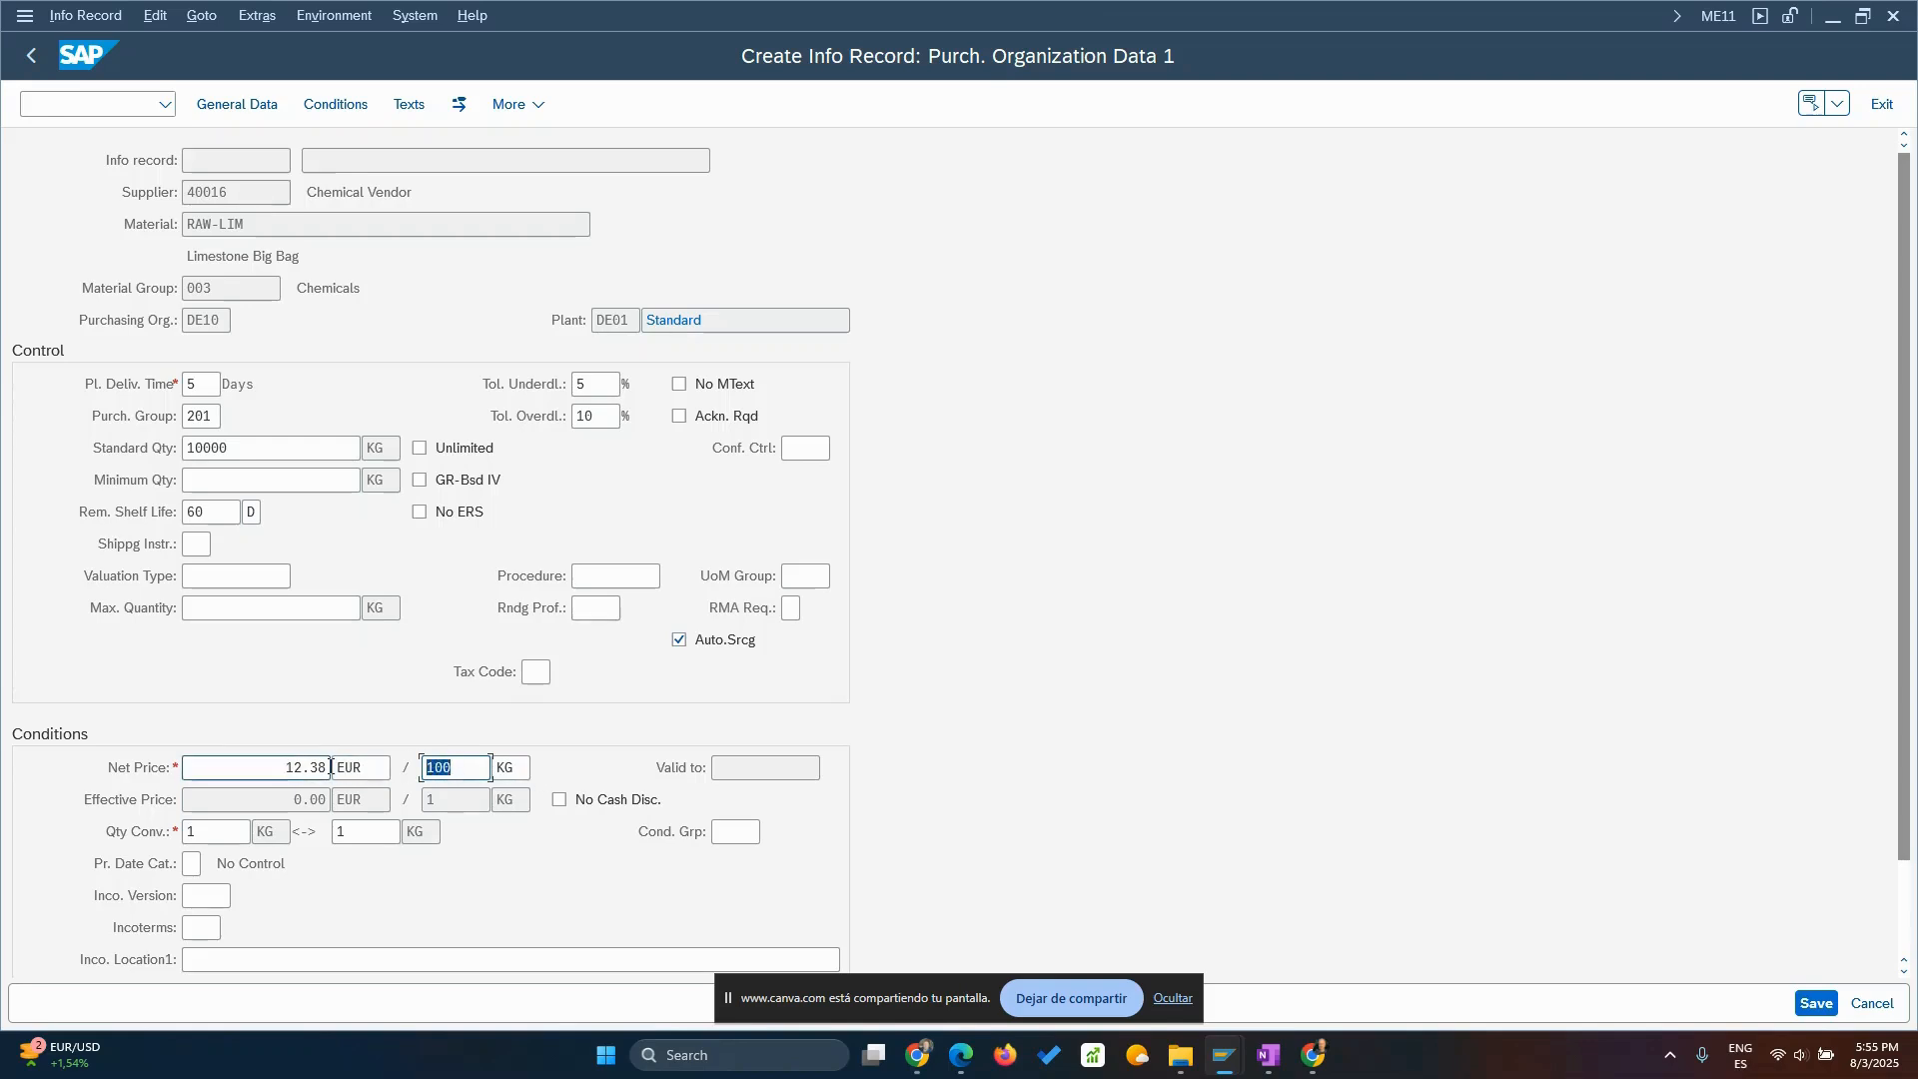
left_click(327, 768)
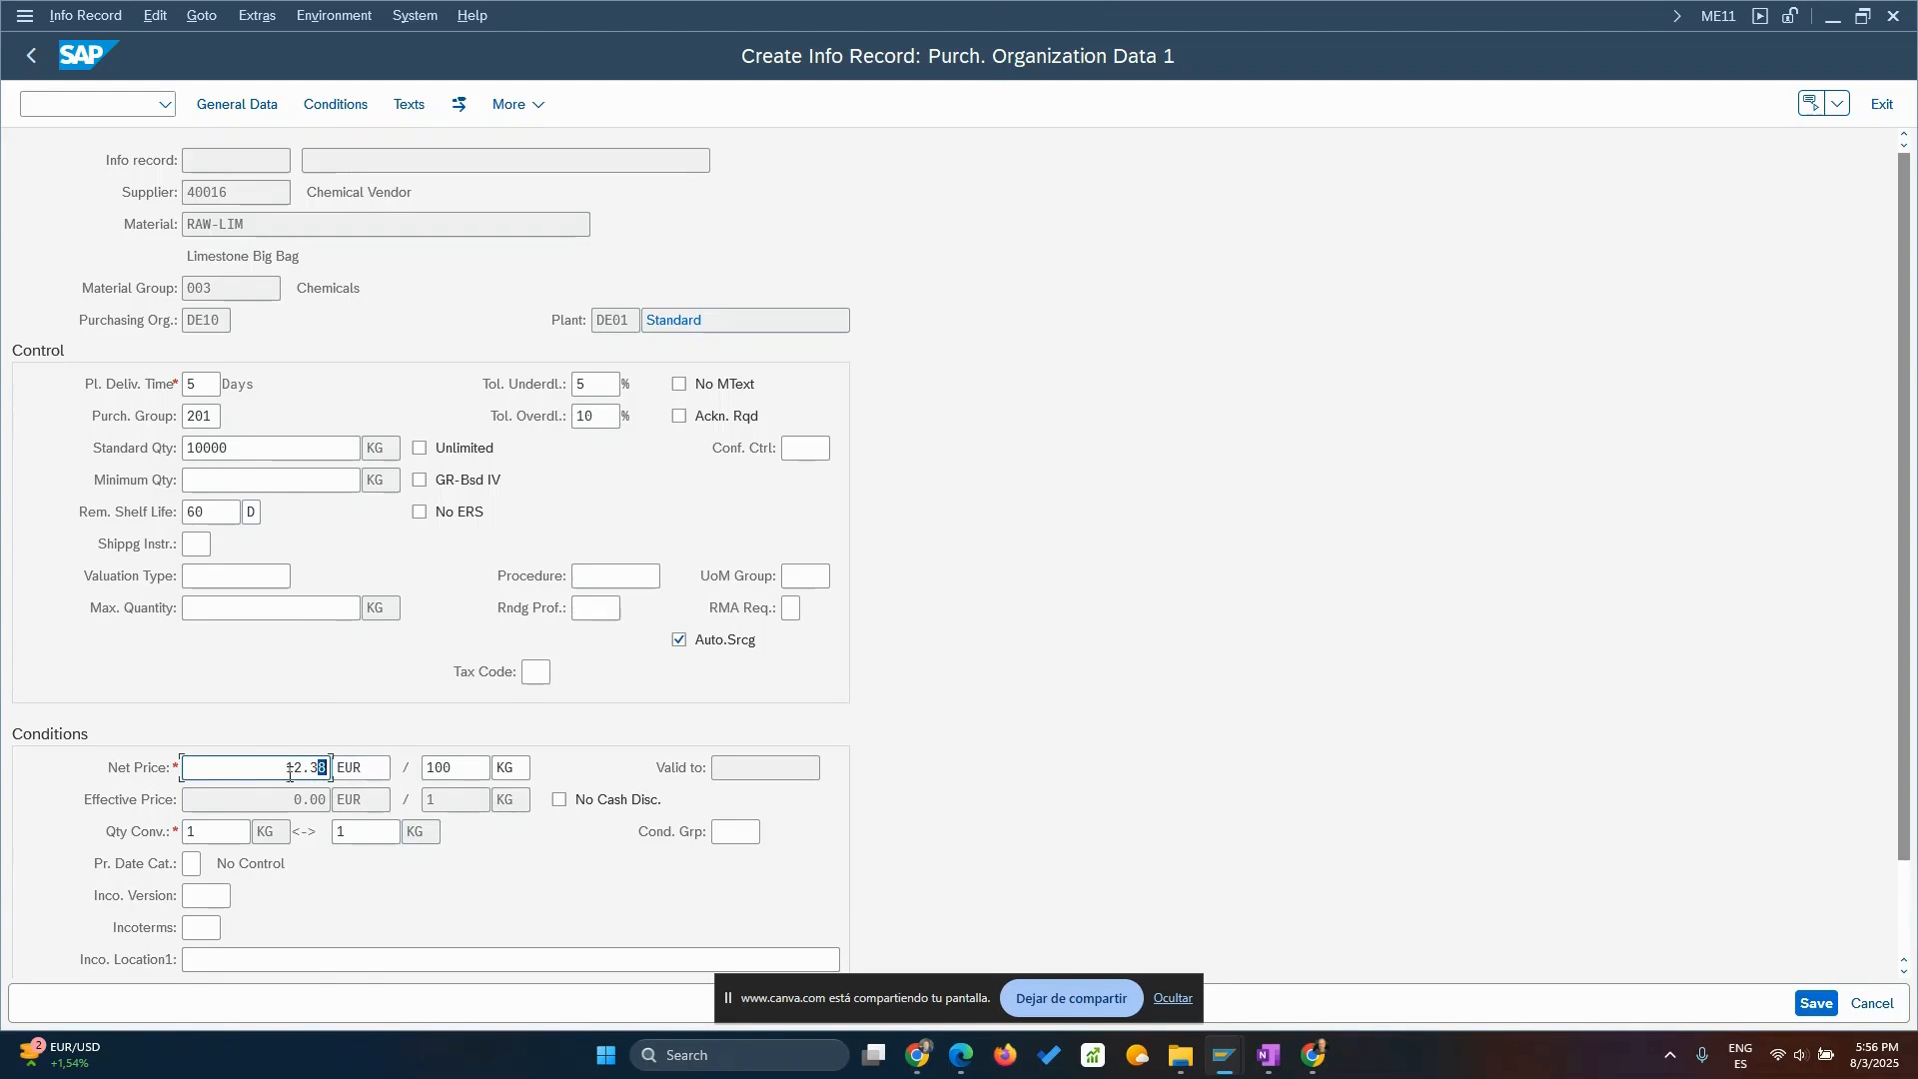
left_click(470, 772)
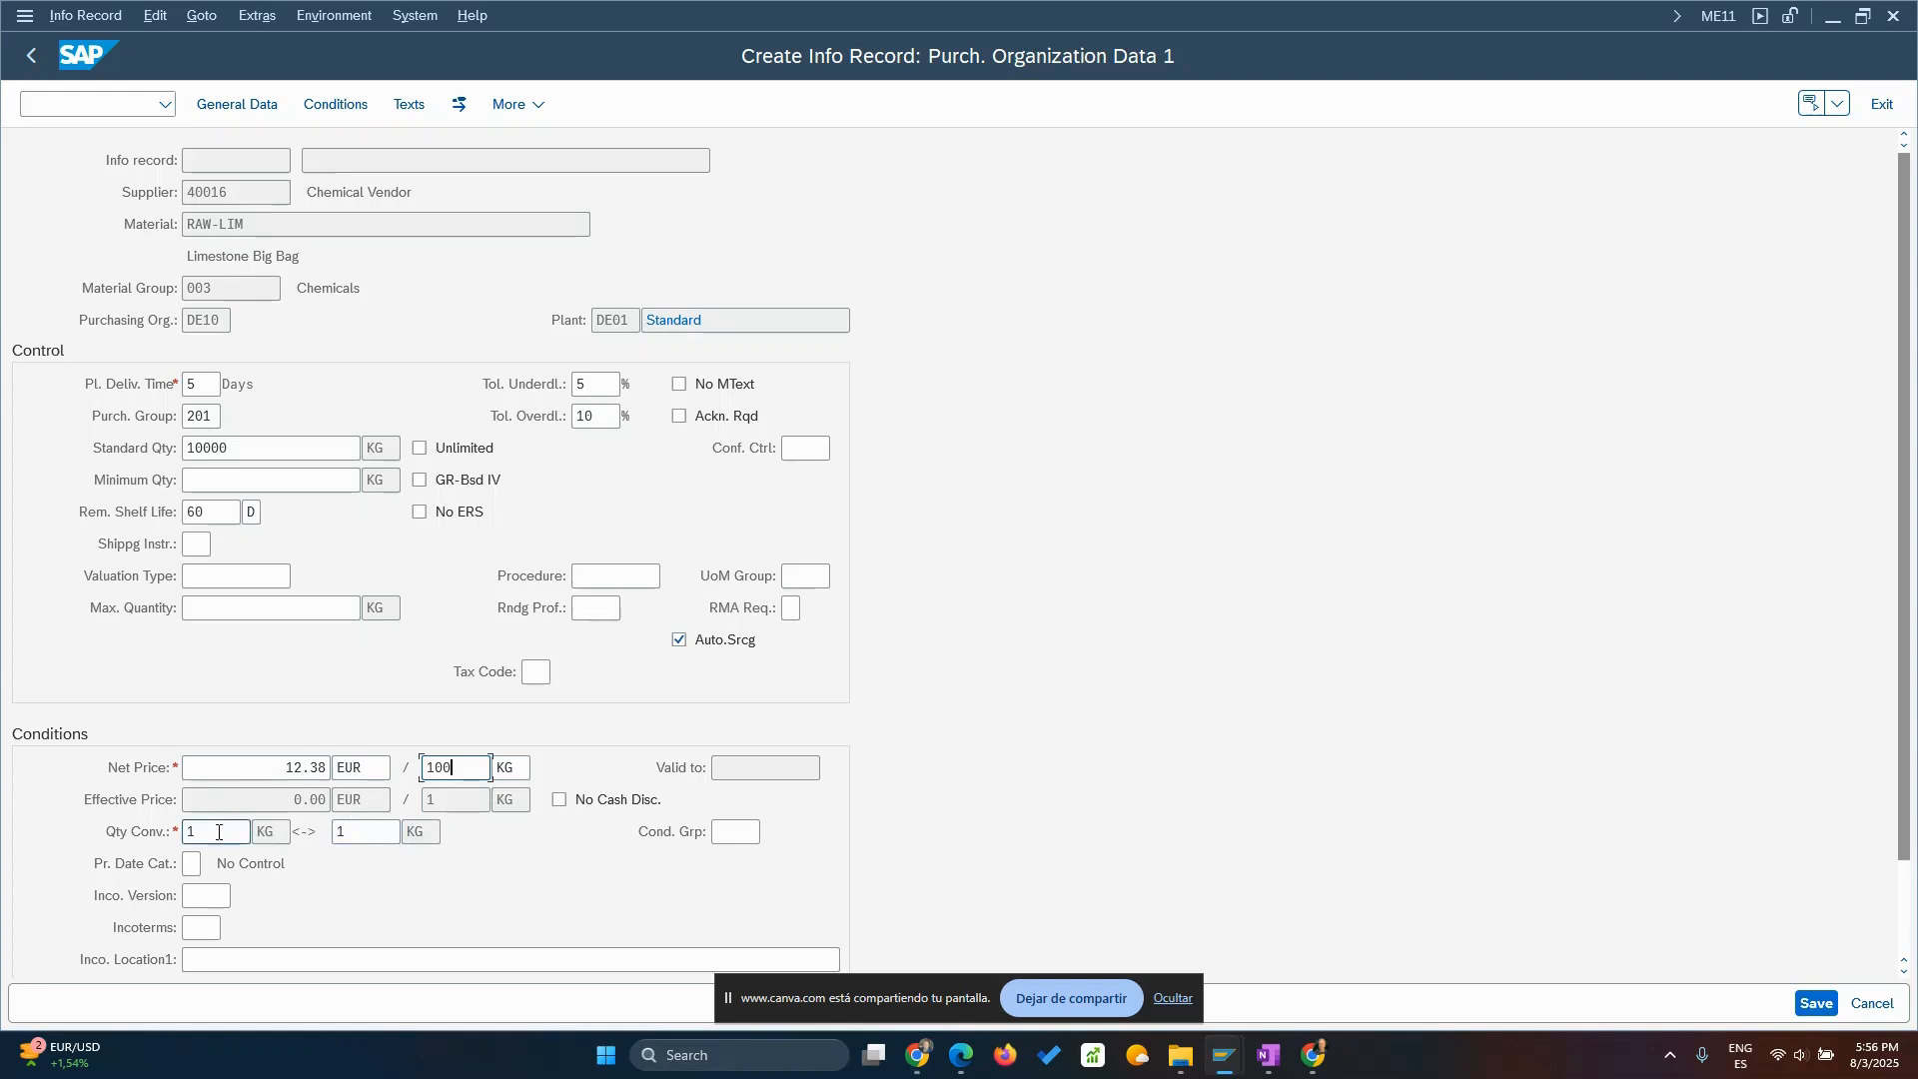
Review the remaining purchasing data, return to the general data, and open the gross price conditions to examine the standard amount.
scroll(335, 859, "down", 1)
scroll(362, 848, "down", 3)
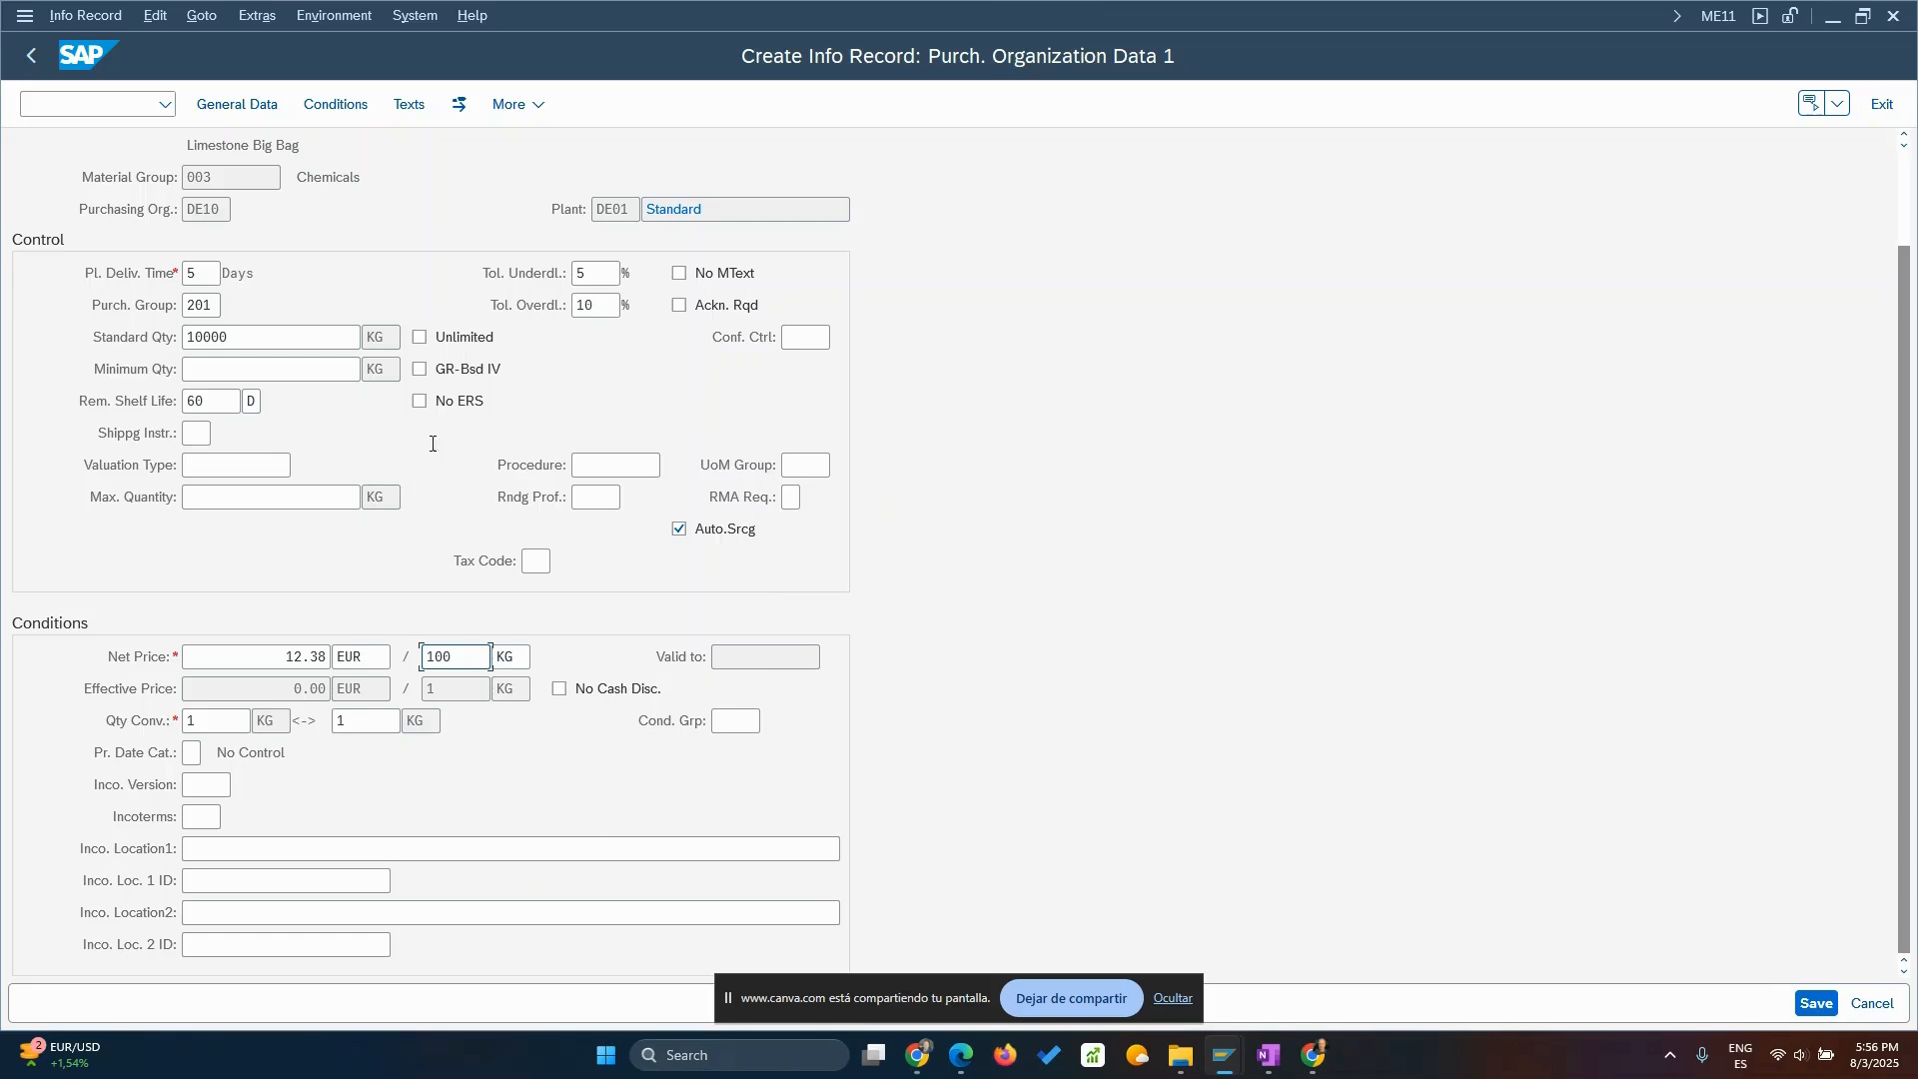
scroll(445, 500, "up", 1)
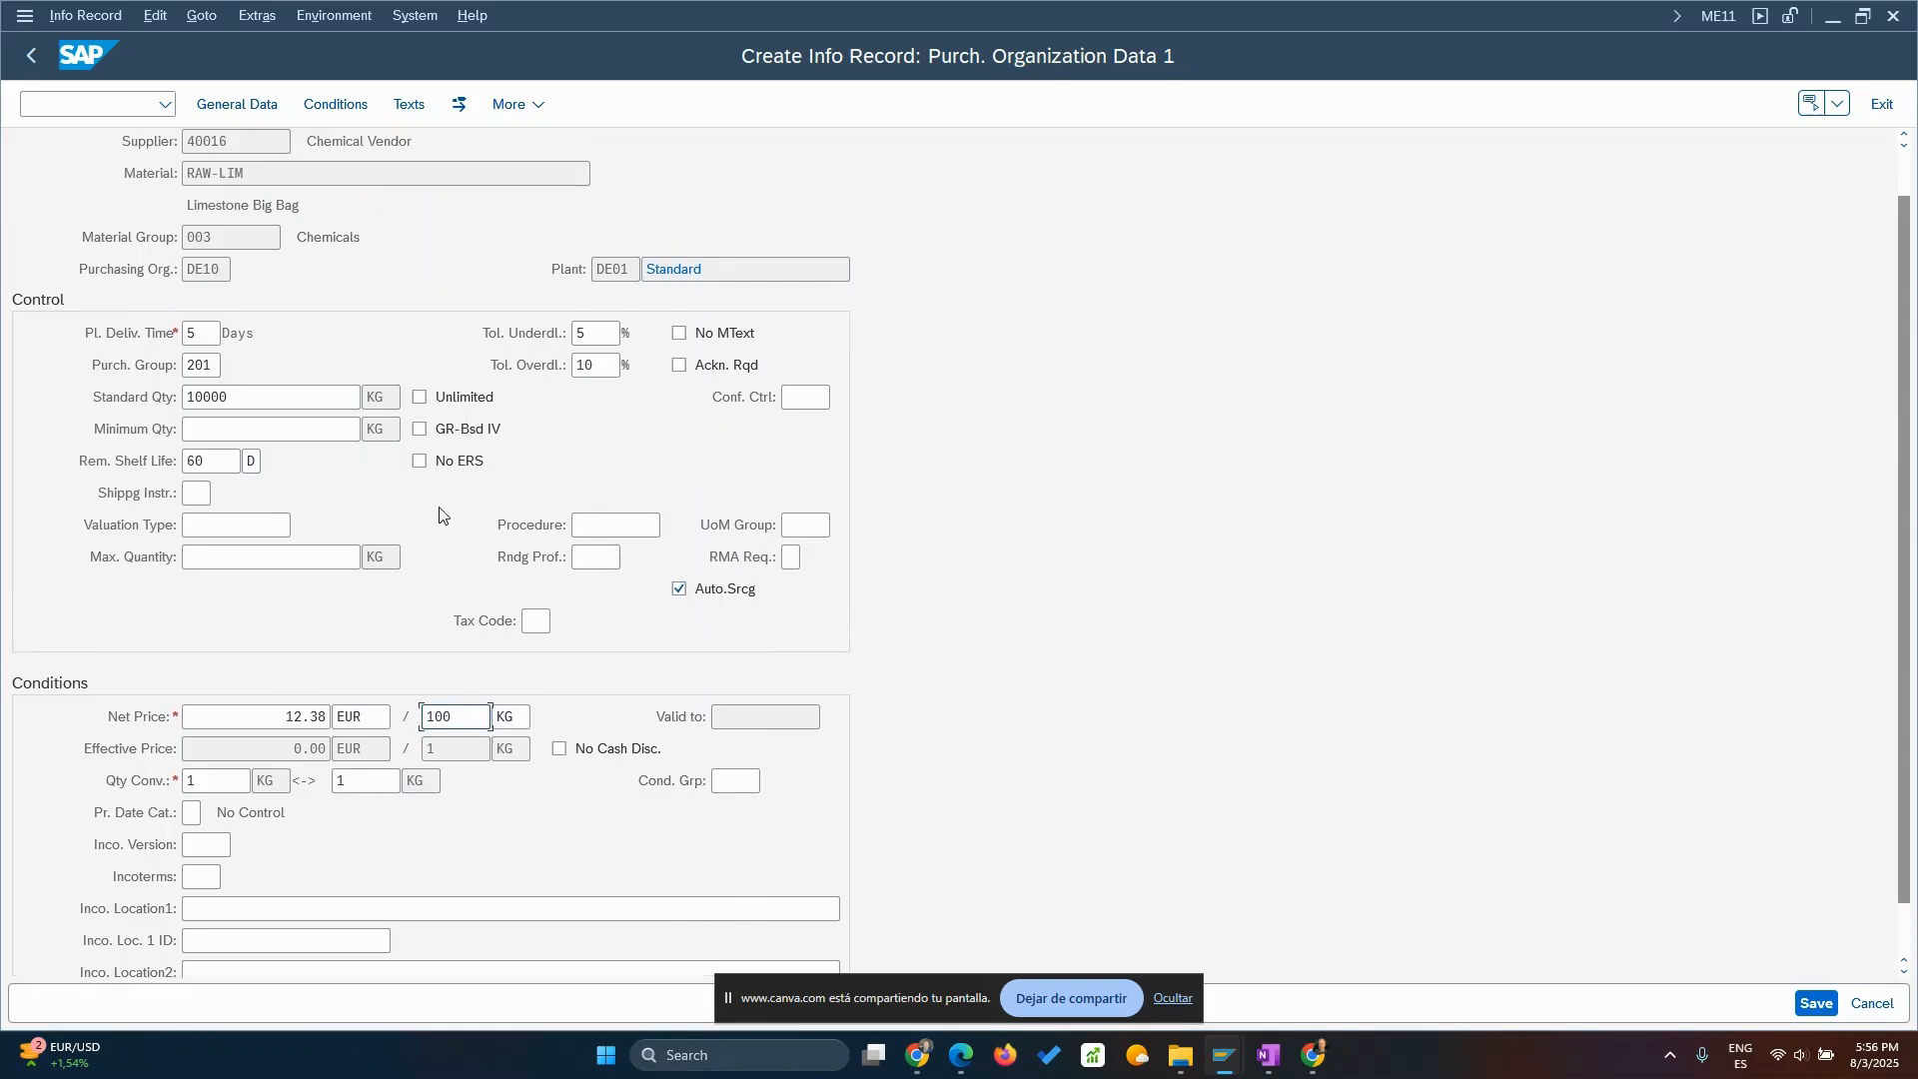
scroll(445, 499, "up", 2)
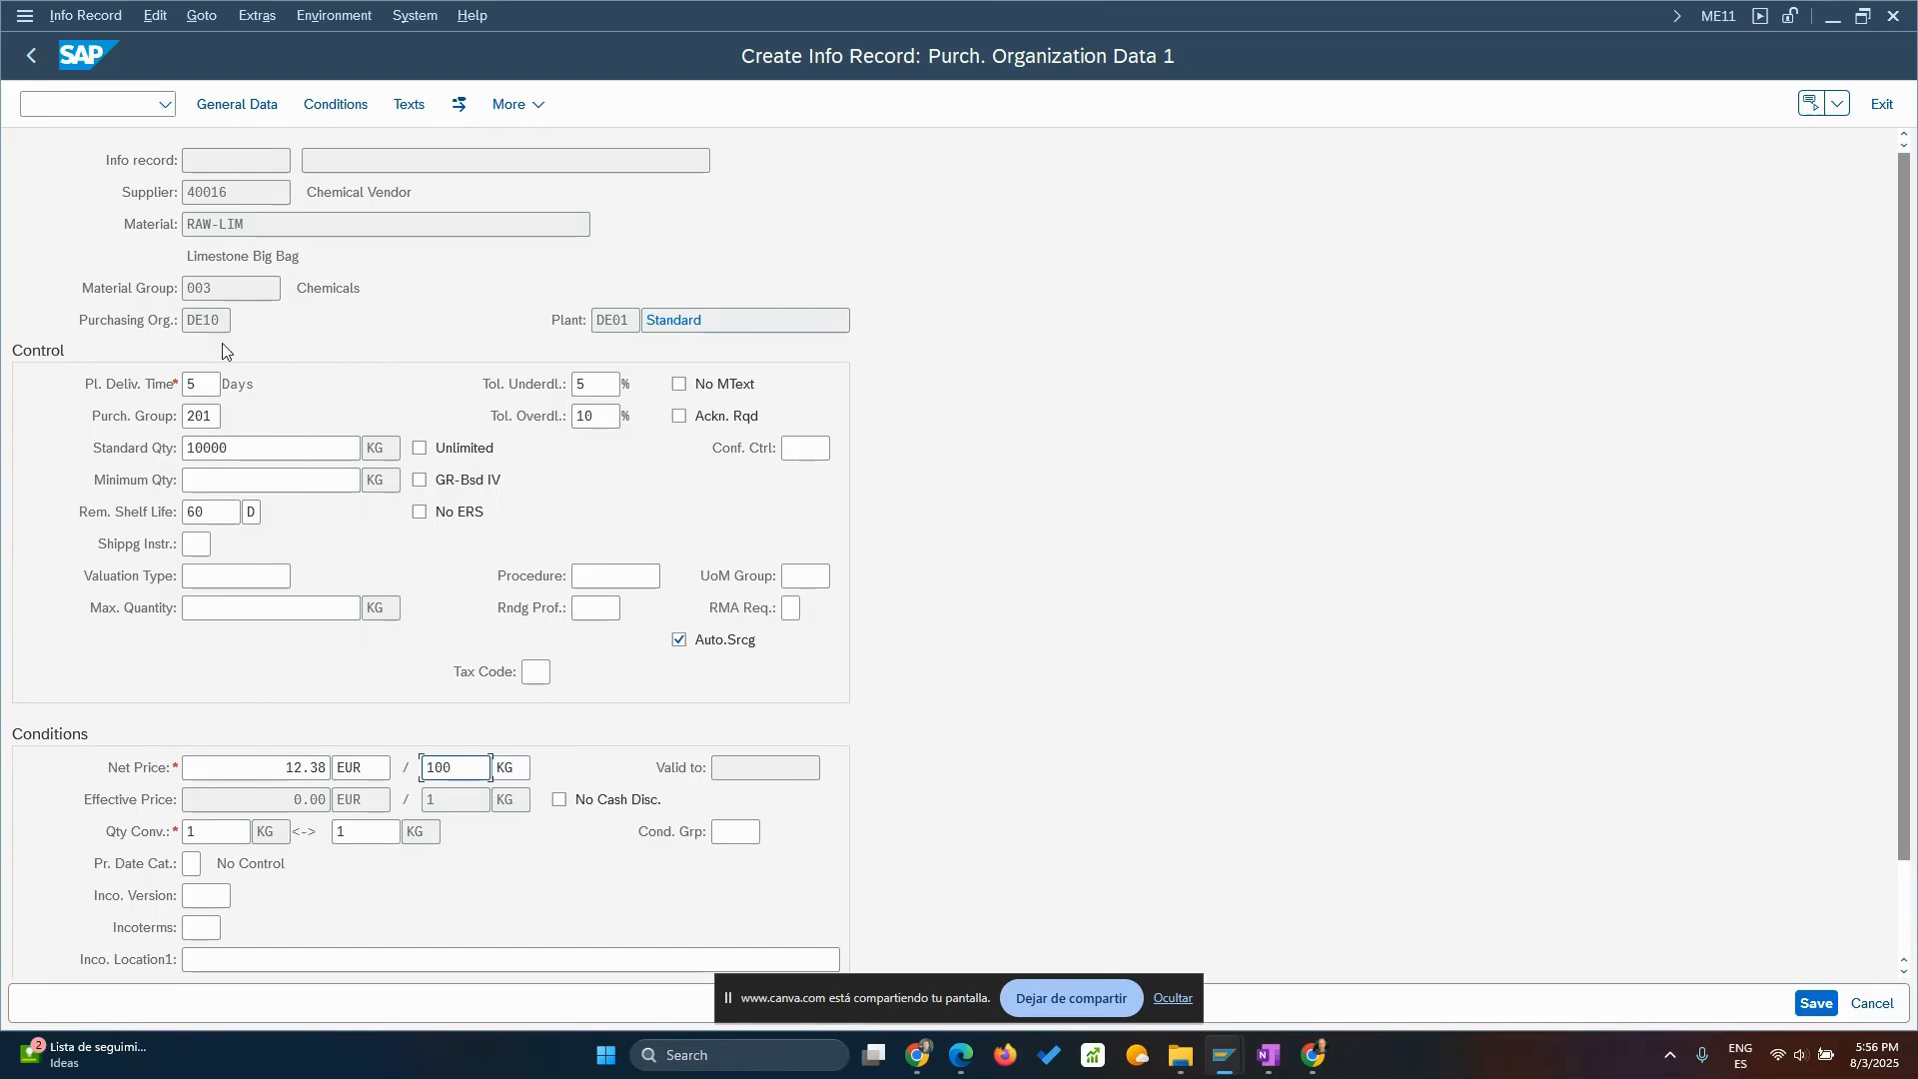
left_click(238, 109)
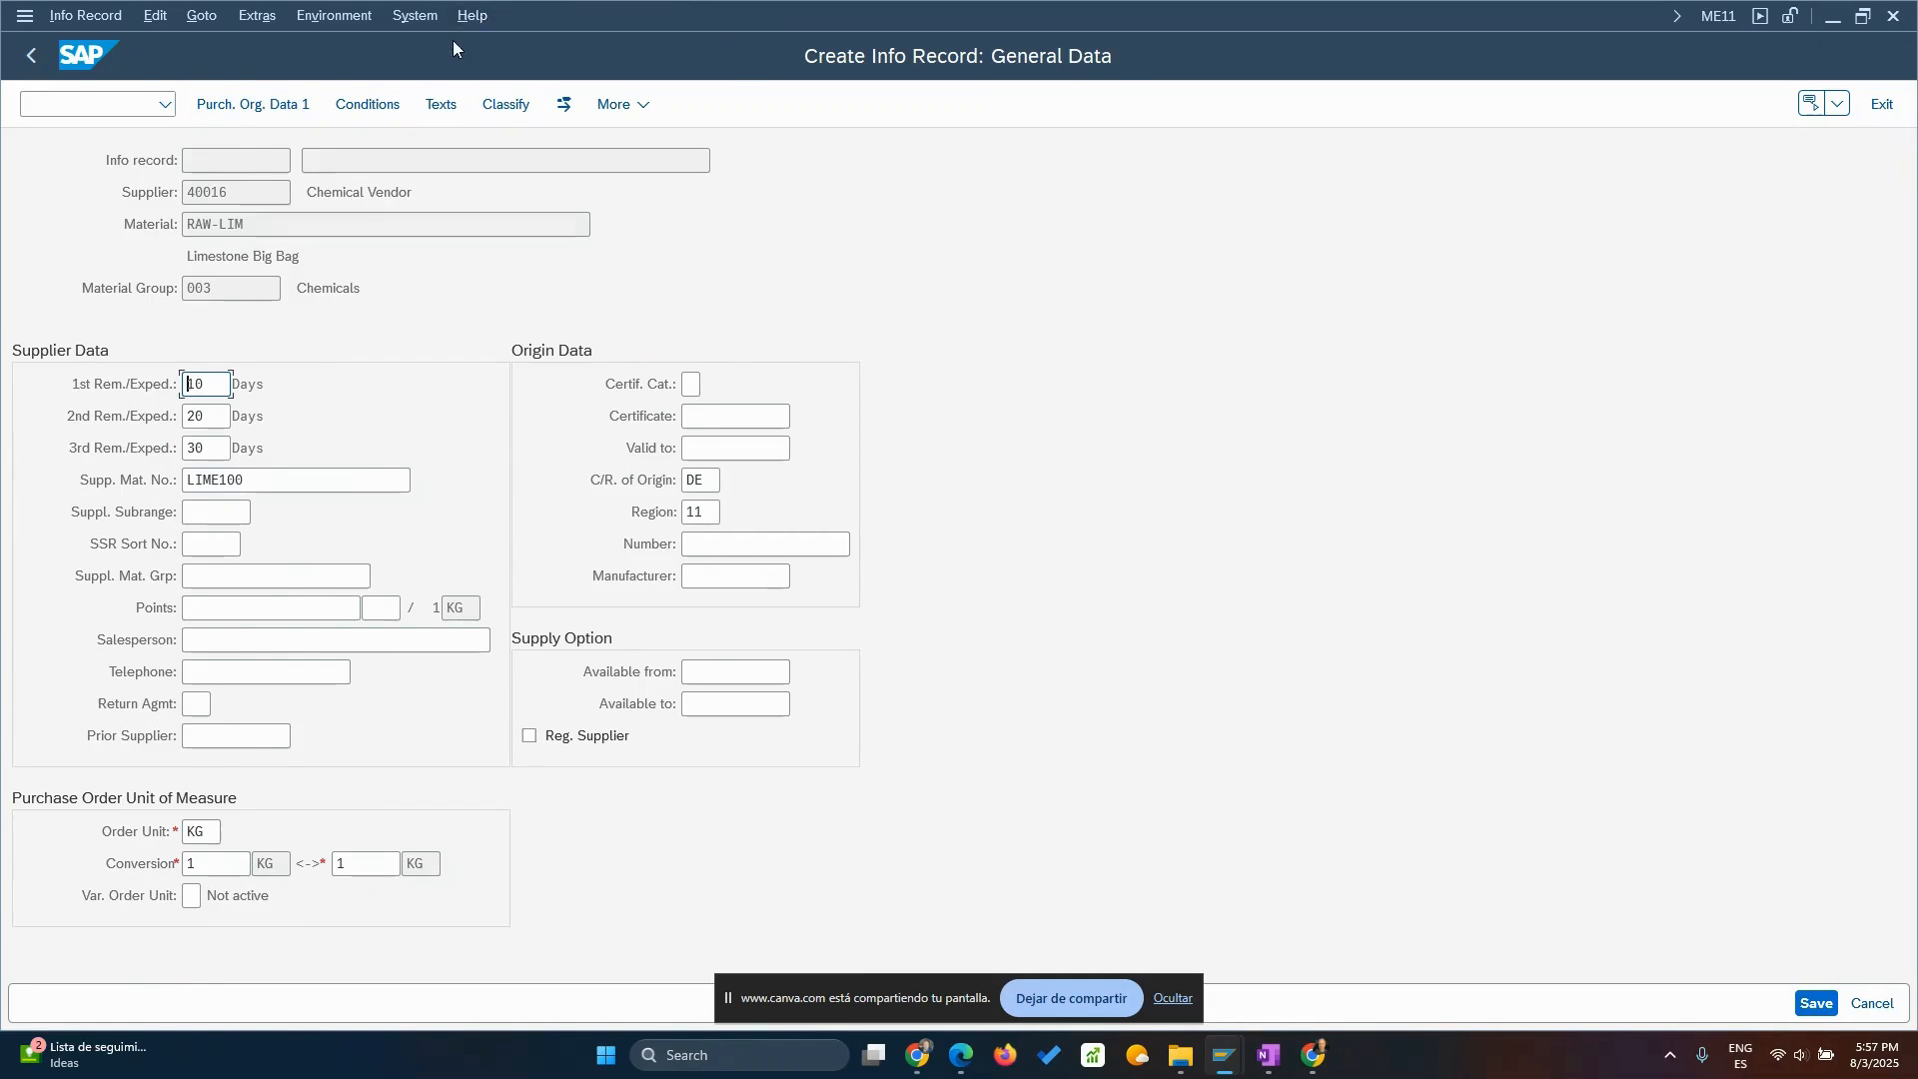
left_click(376, 112)
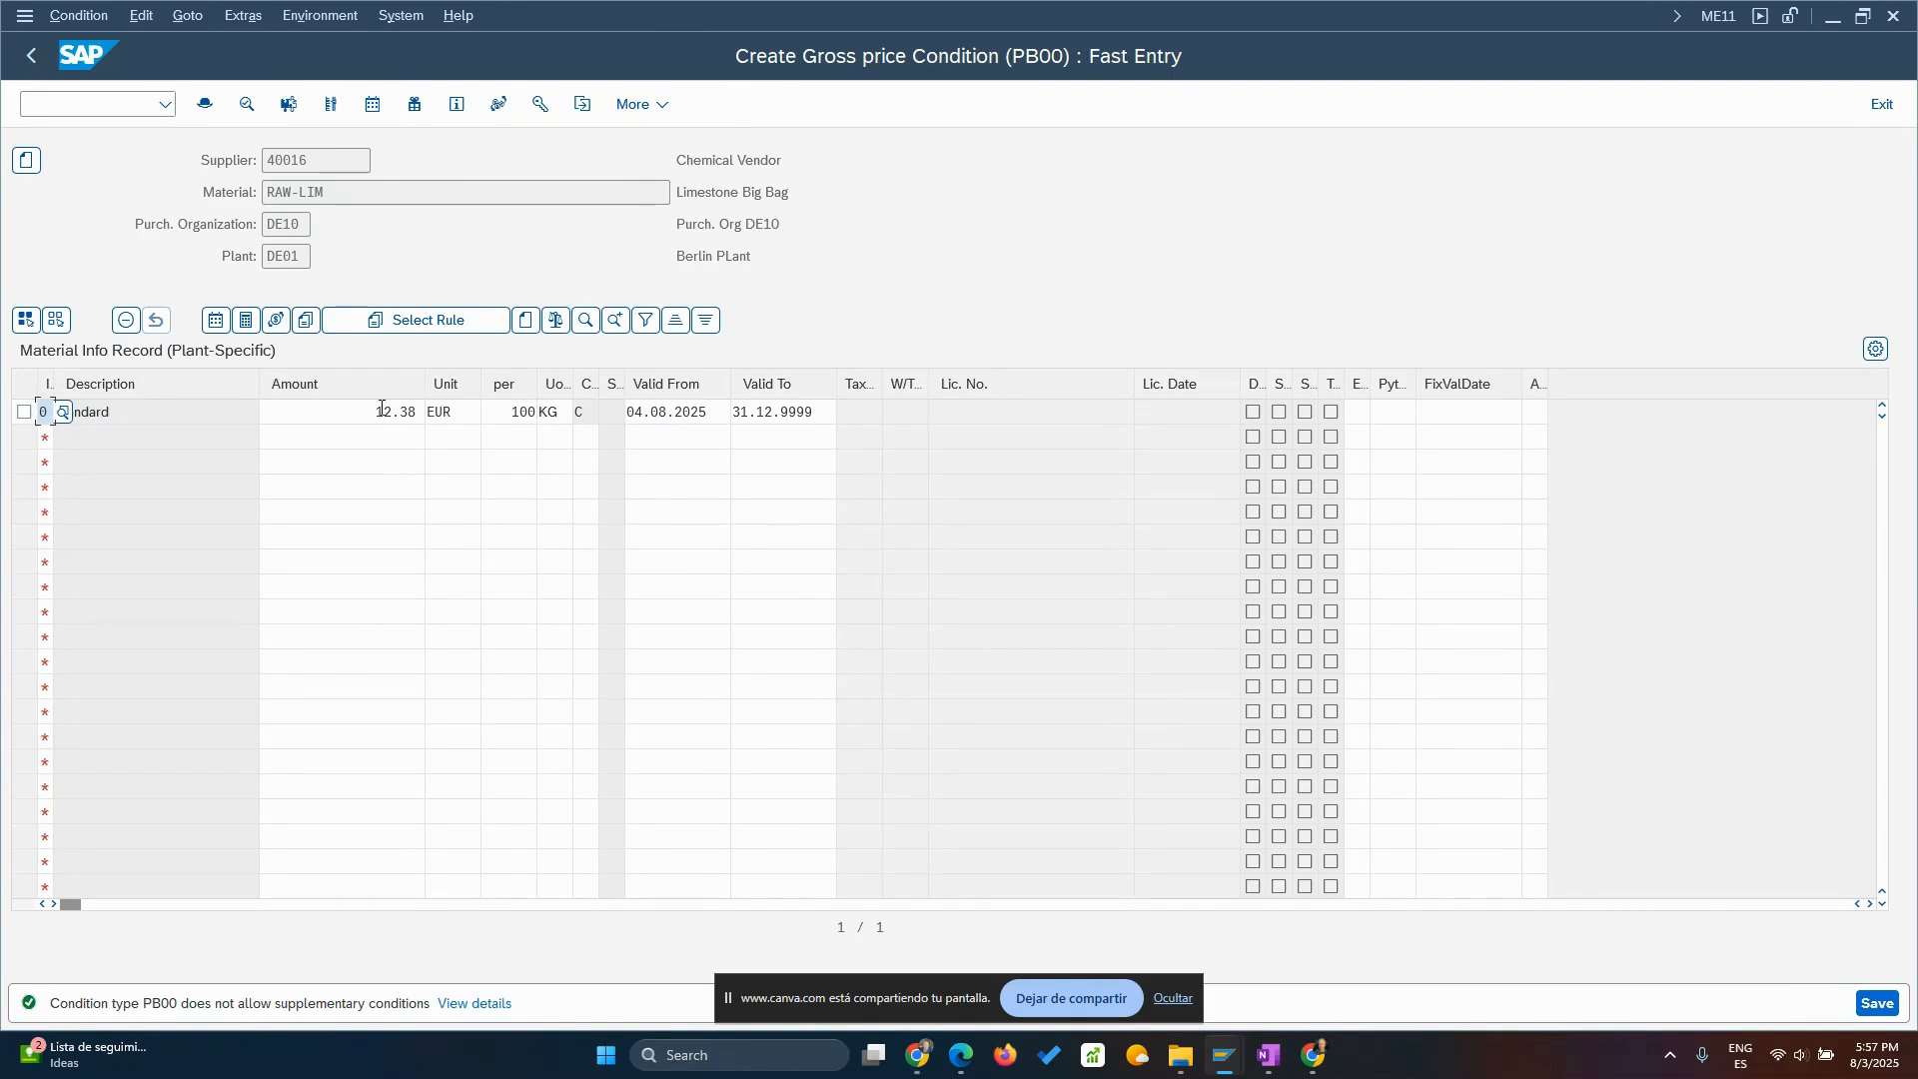
double_click(309, 410)
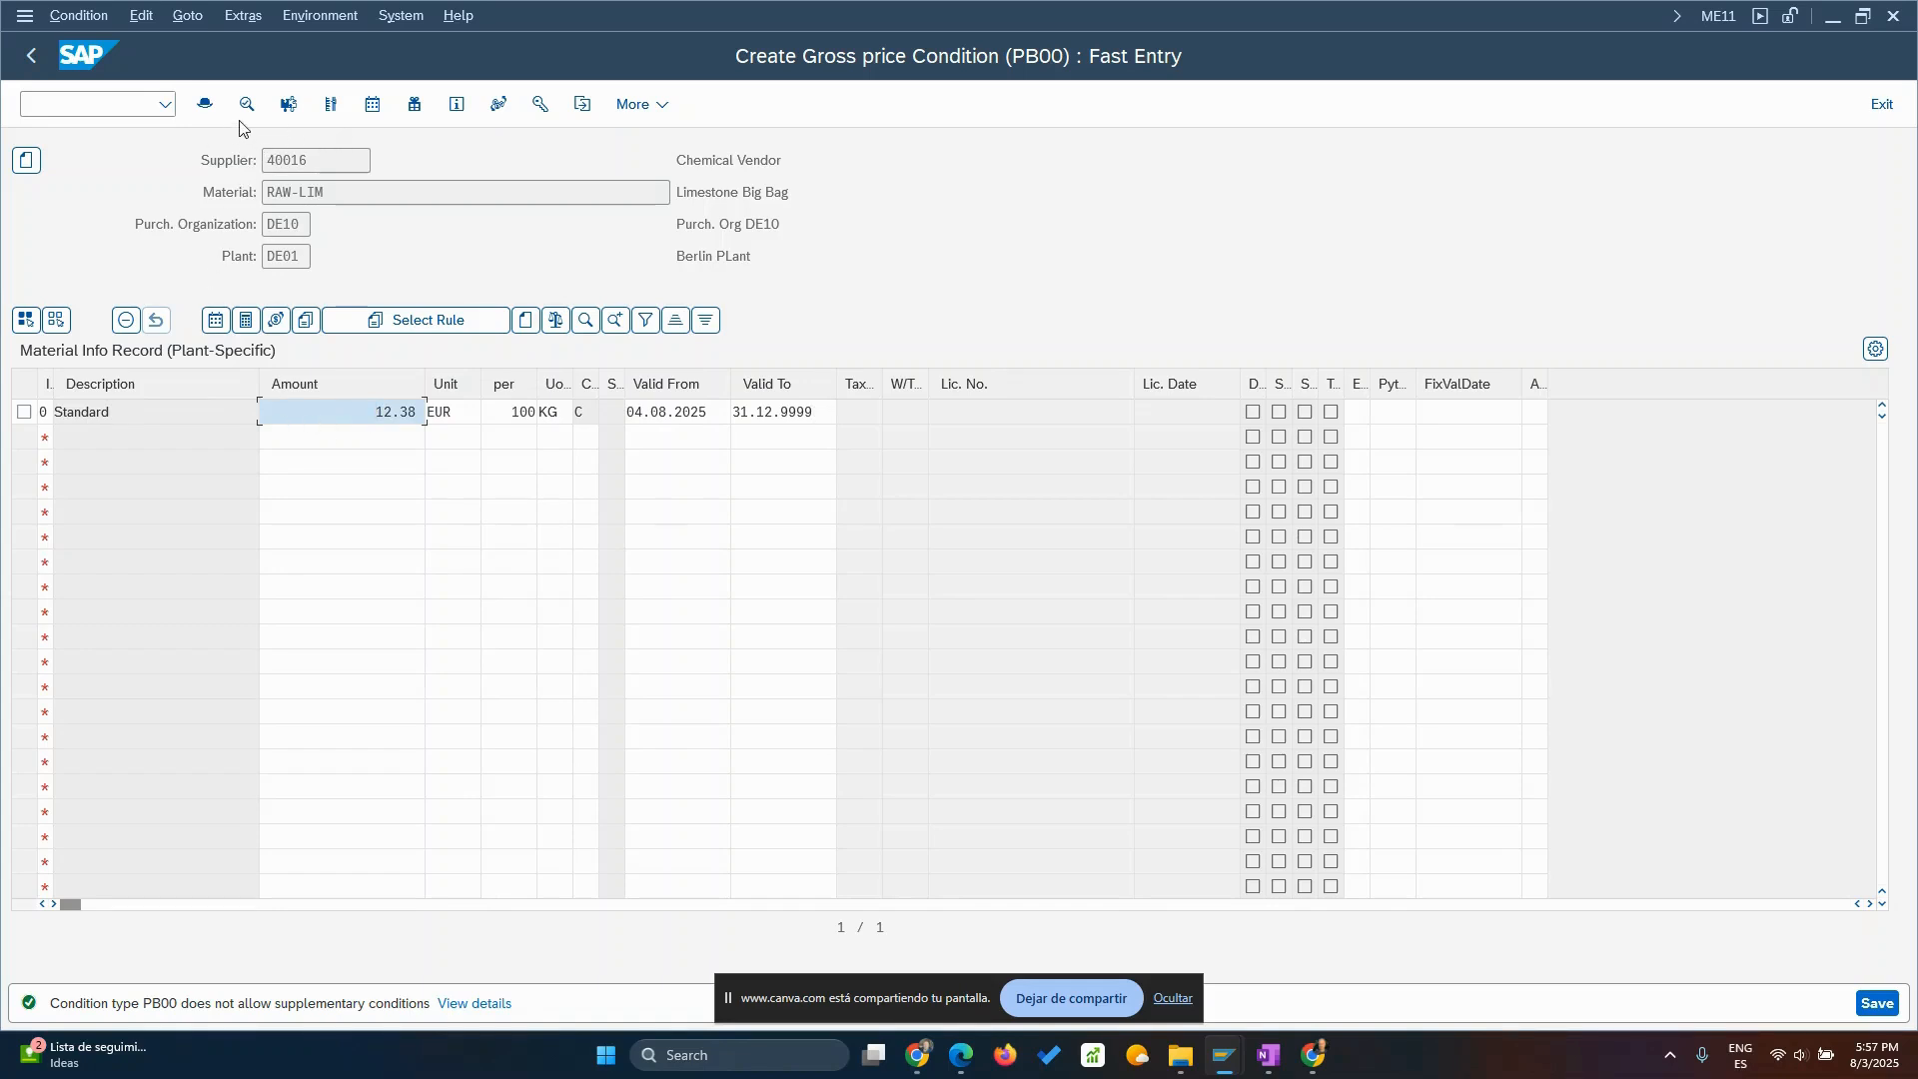
Review the validity period in the gross price condition's header, then look over the info record's general and purchasing organization data.
left_click(205, 106)
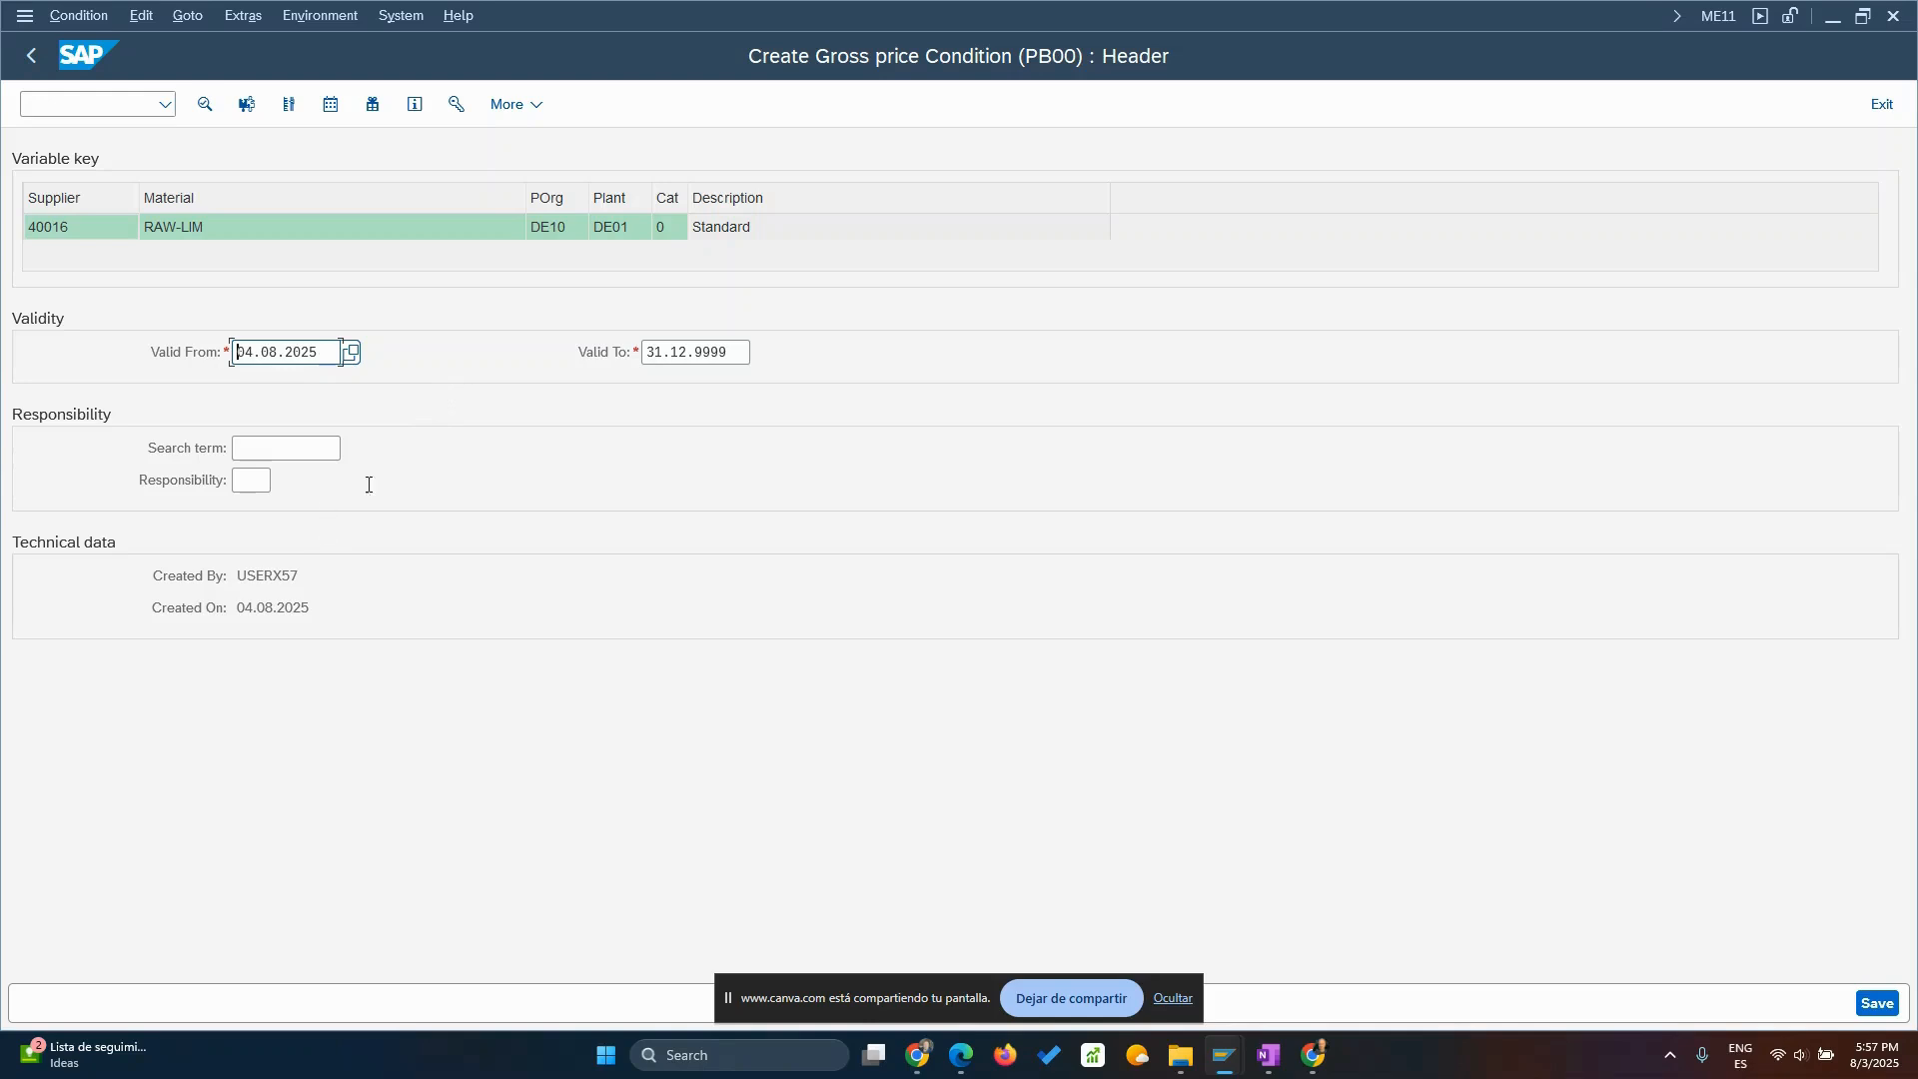
left_click(31, 55)
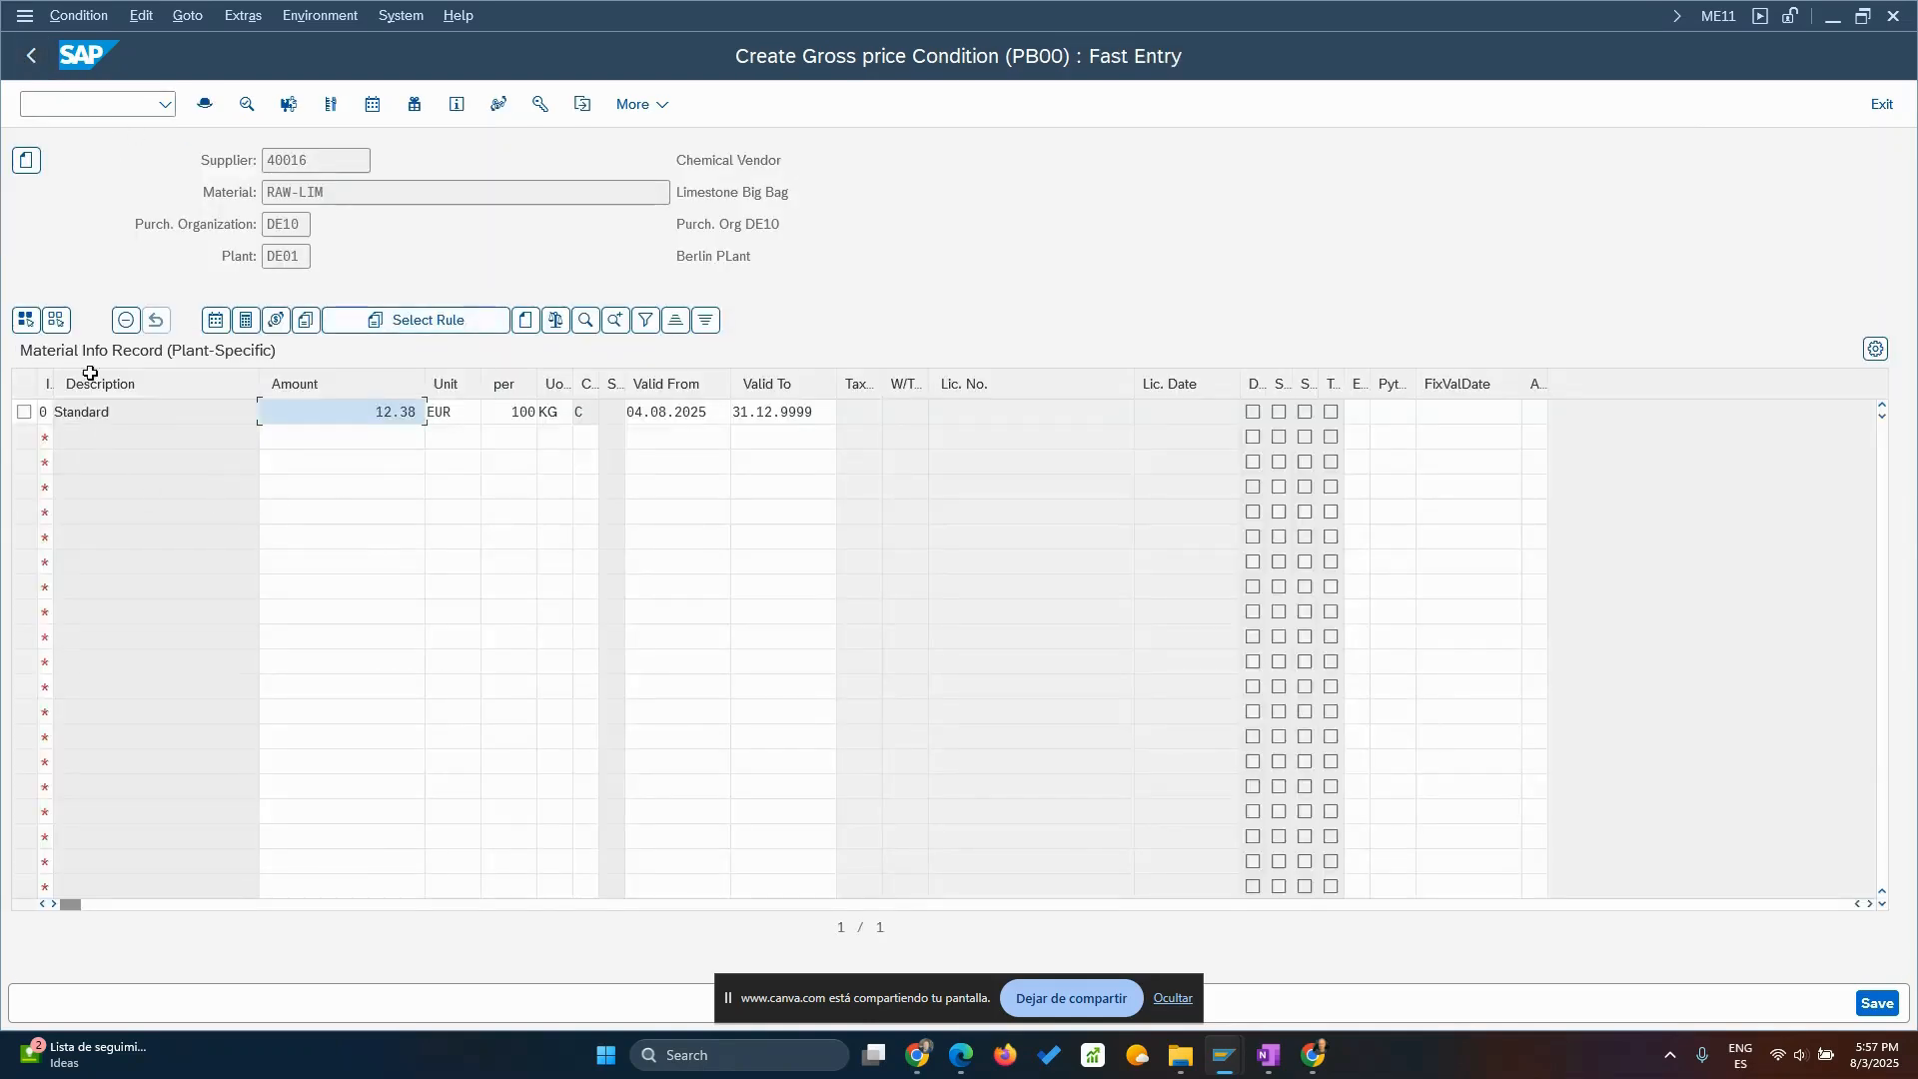
left_click(31, 55)
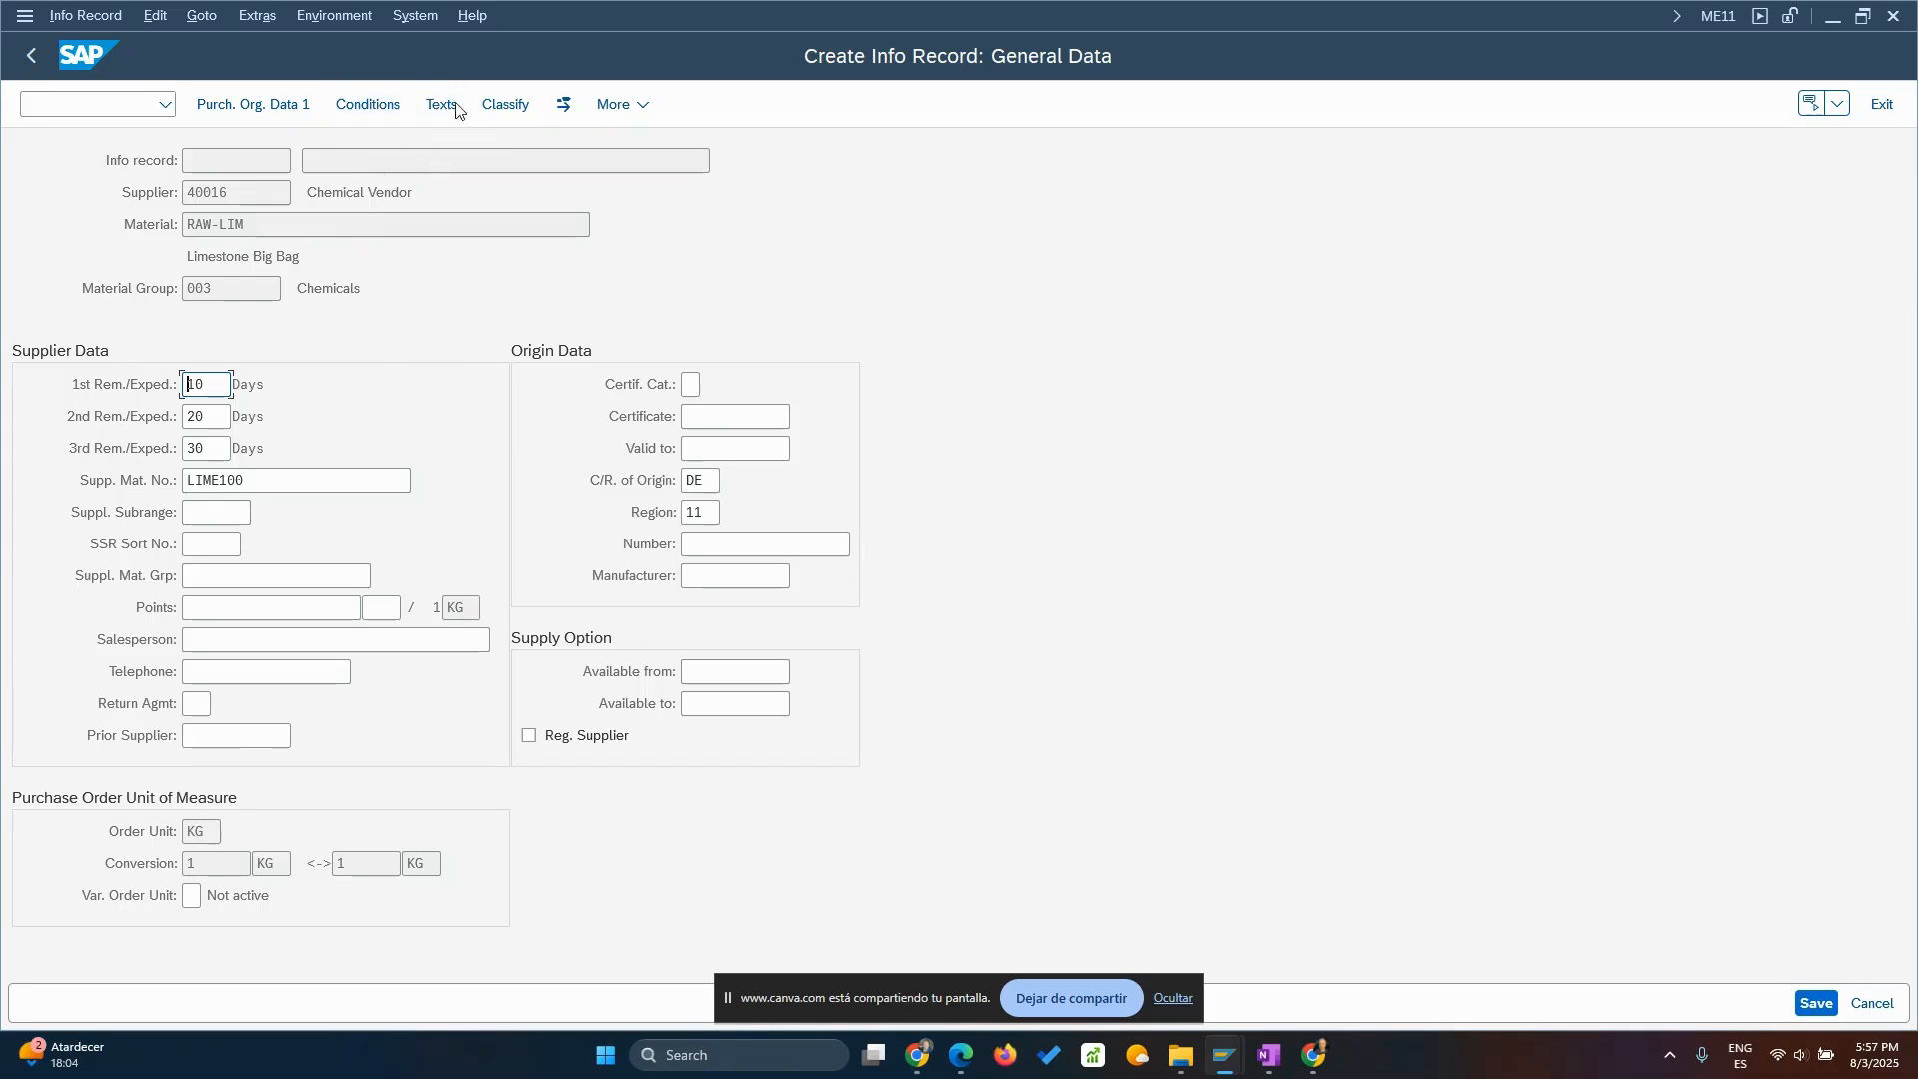
left_click(256, 106)
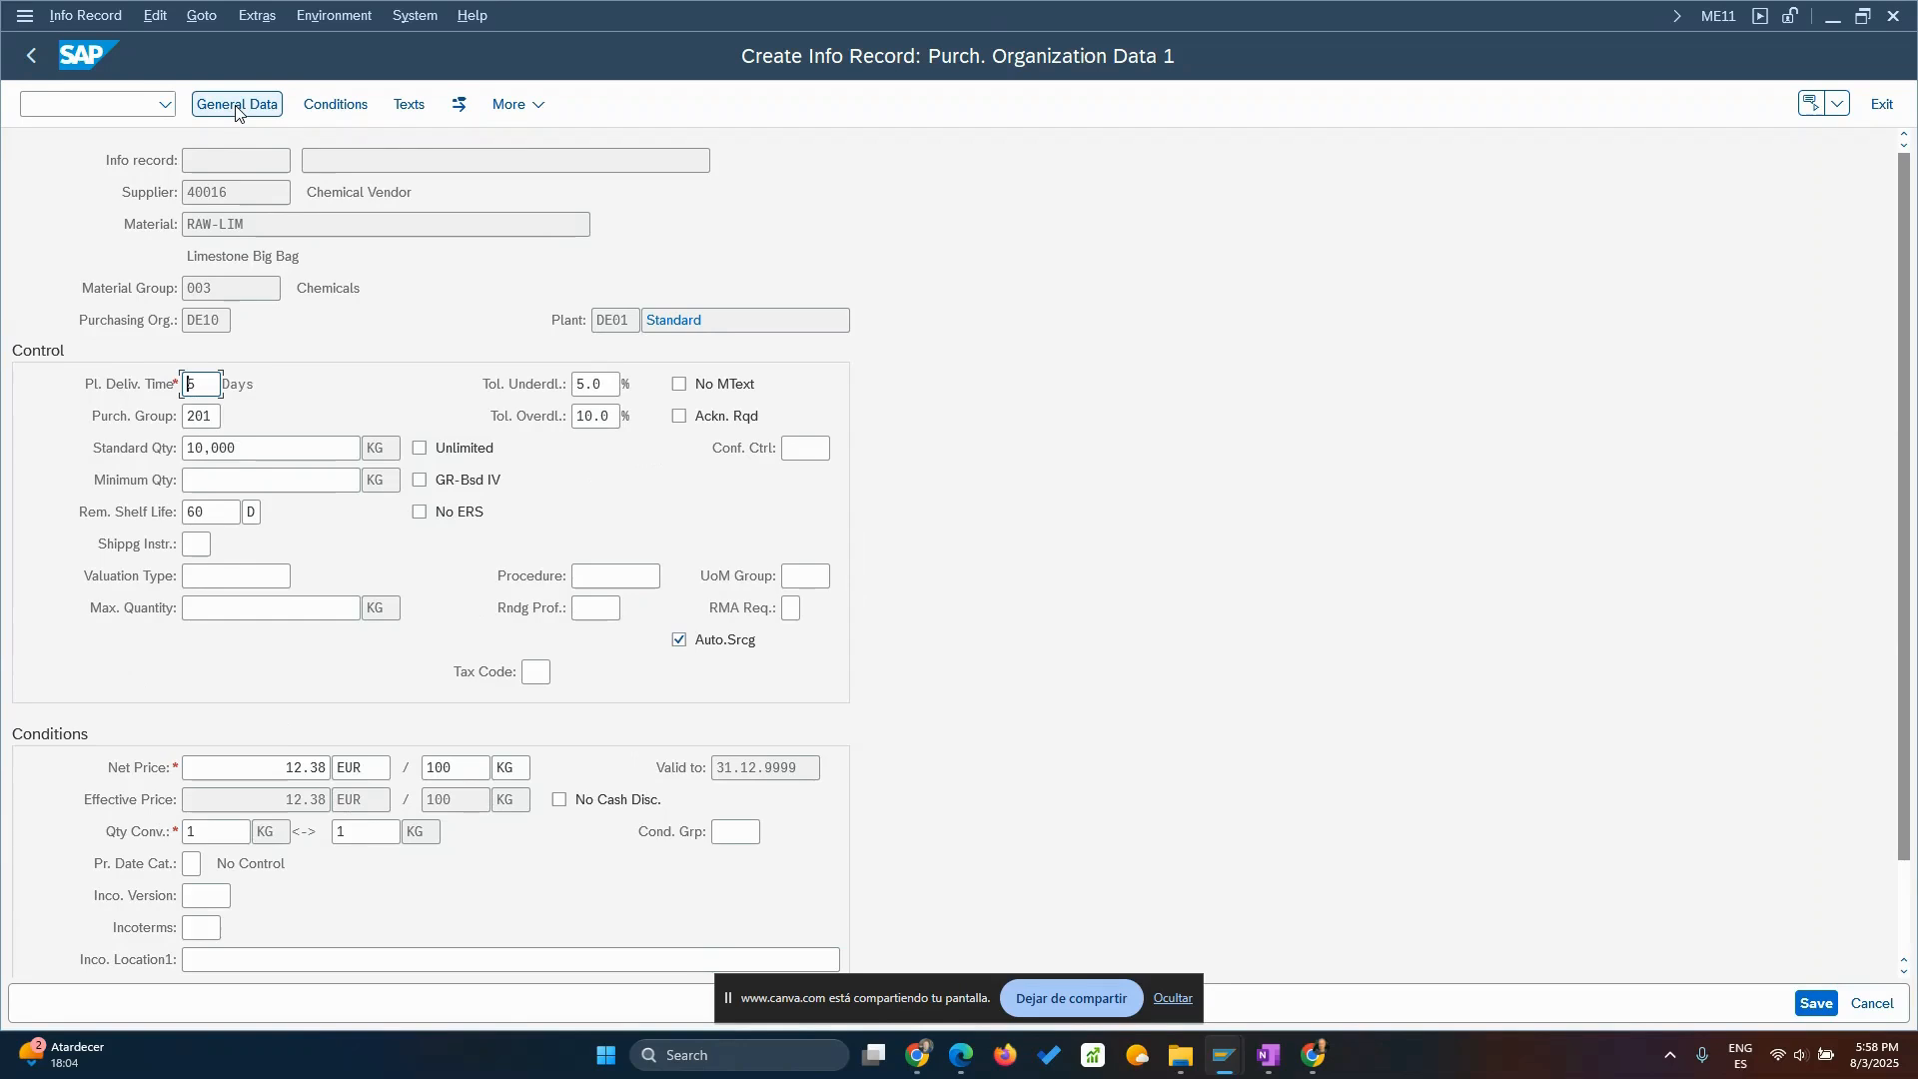
left_click(236, 106)
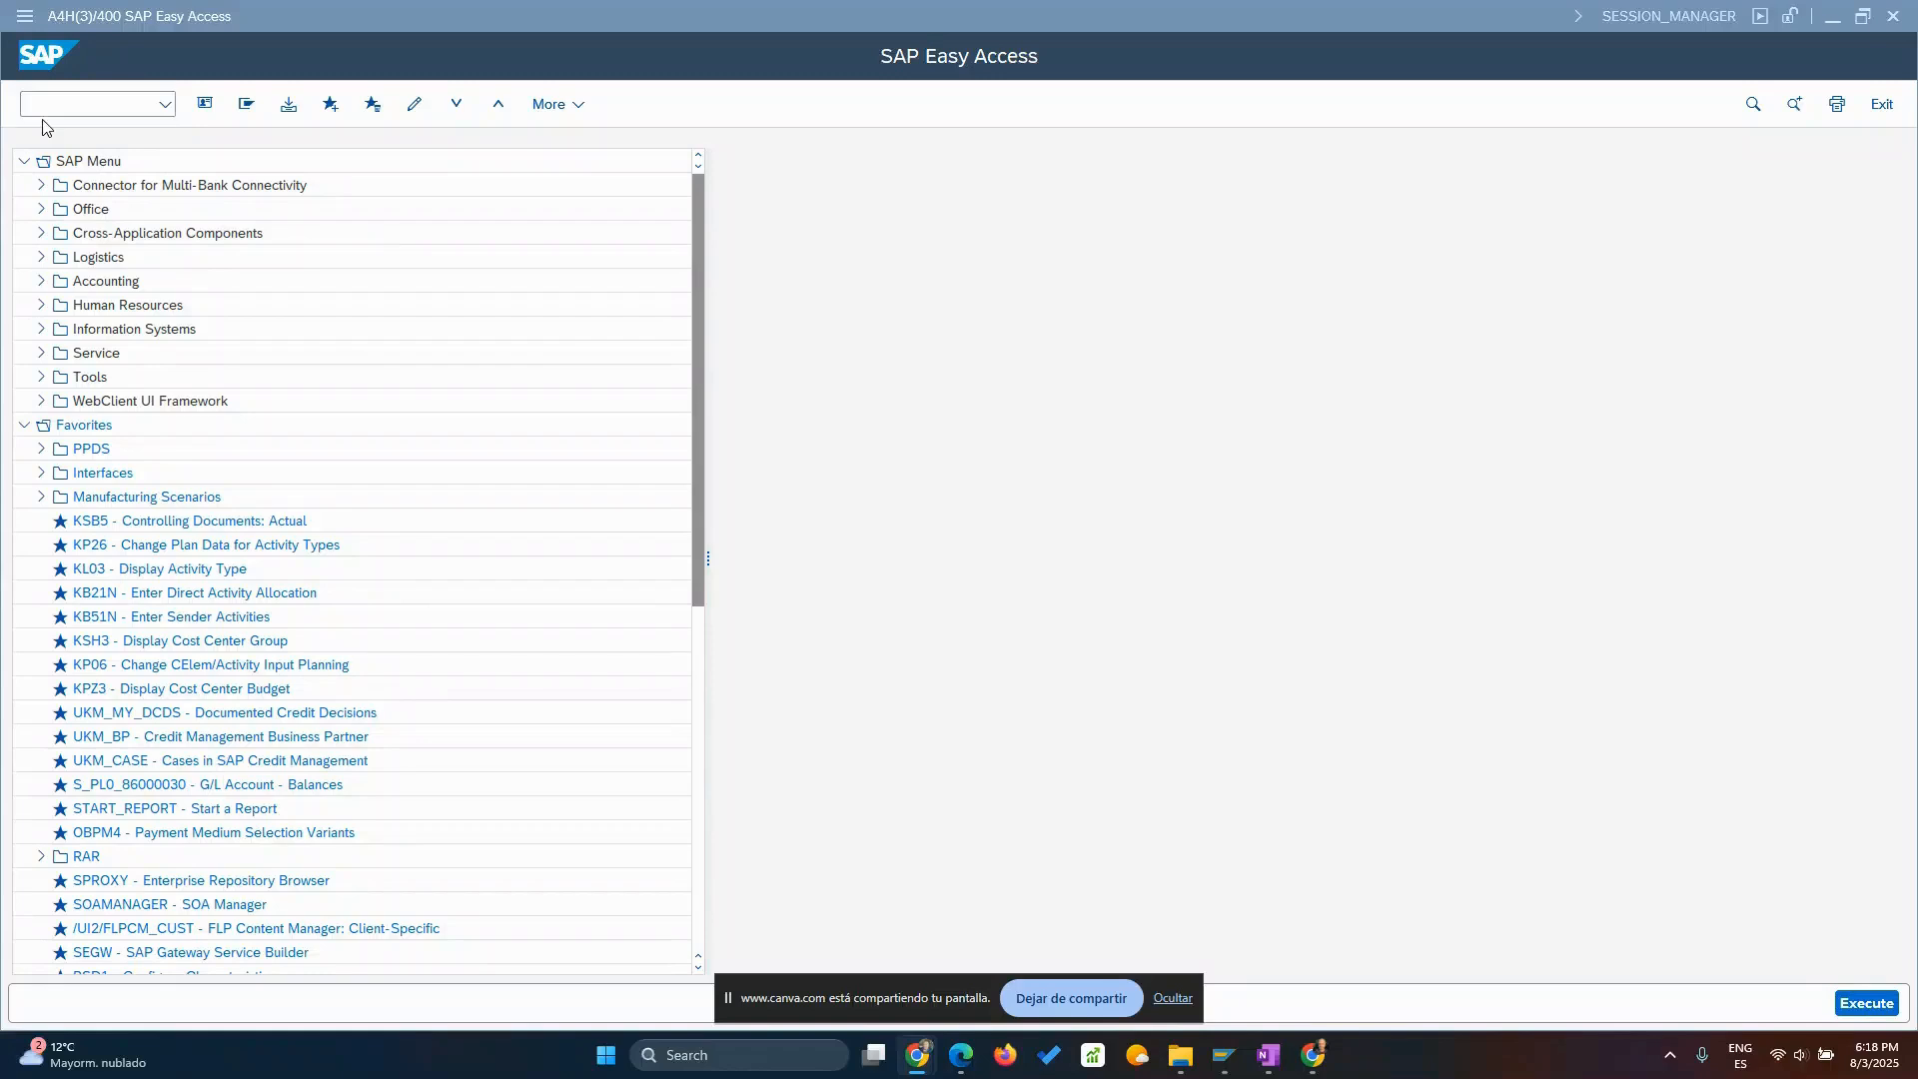
Start a new purchase requisition with transaction ME51N and enable source determination.
left_click(58, 102)
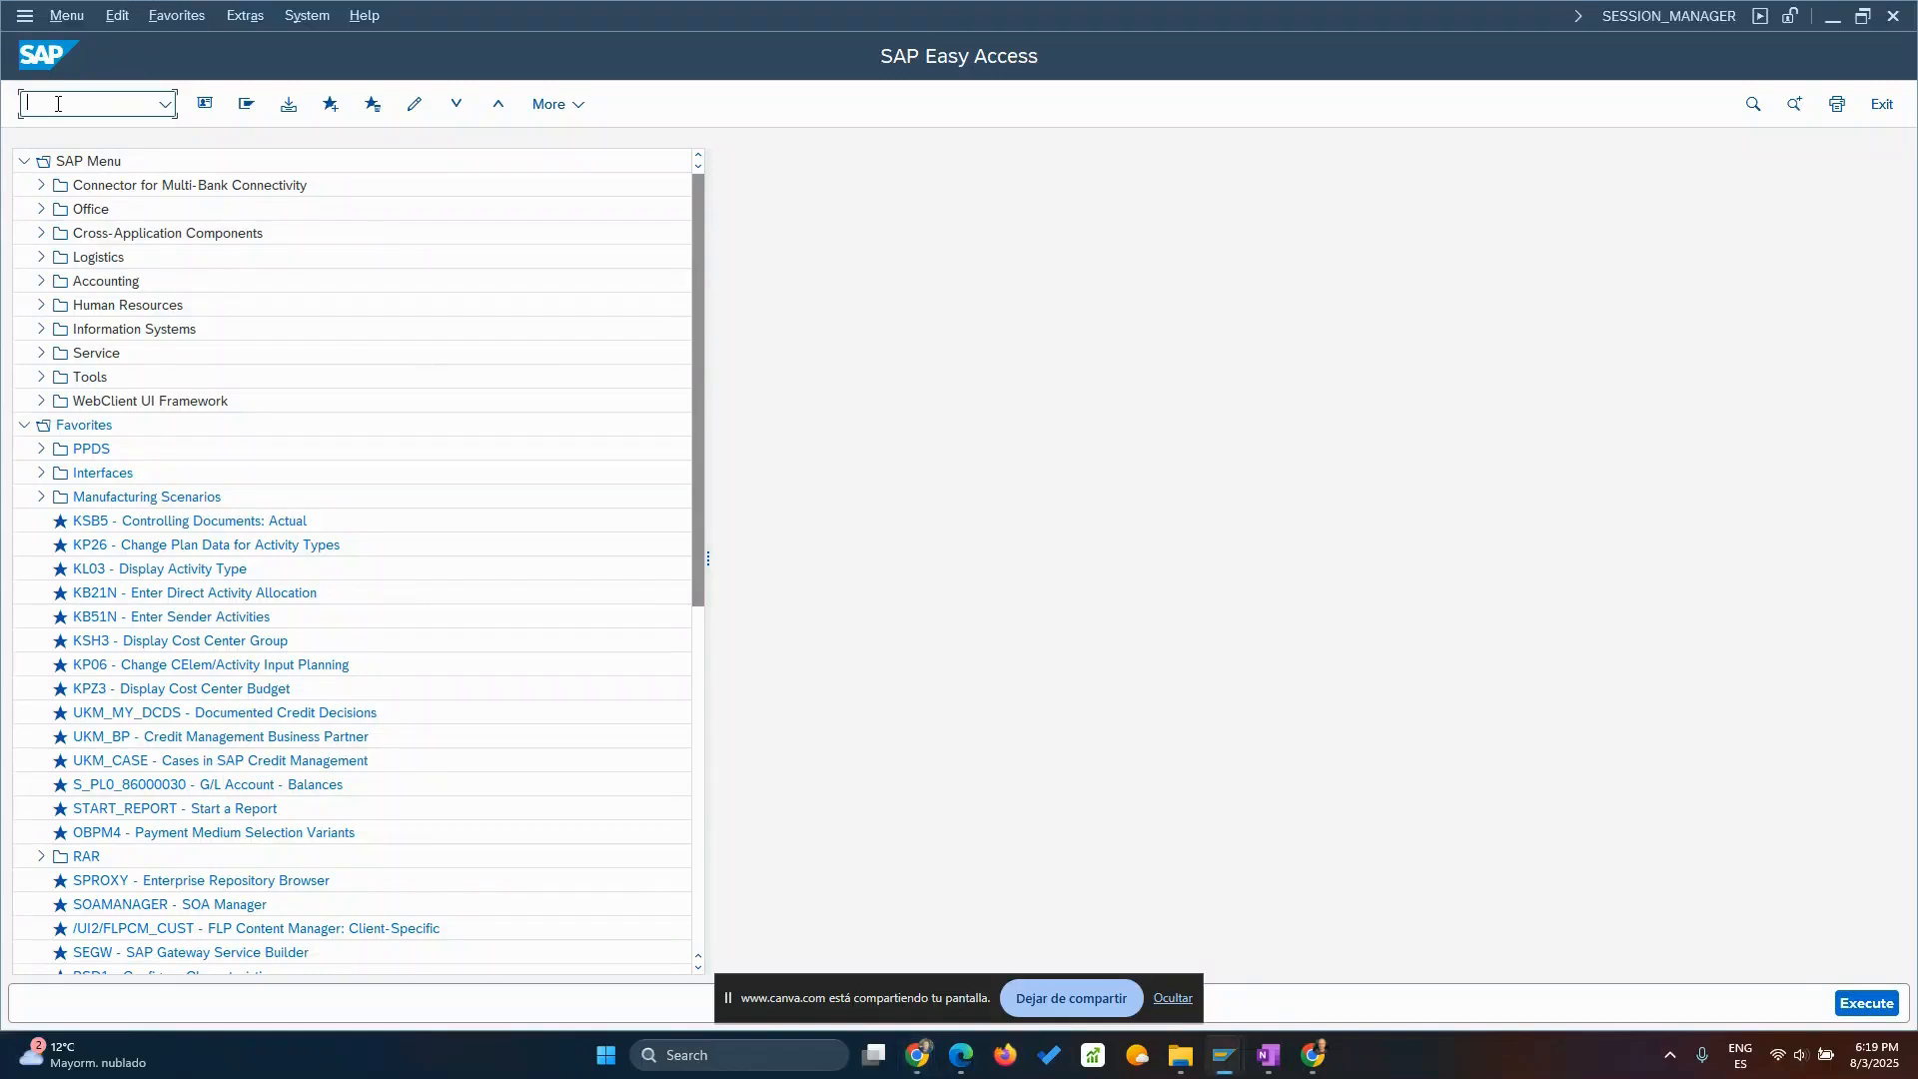
type("ME51N")
key("Return")
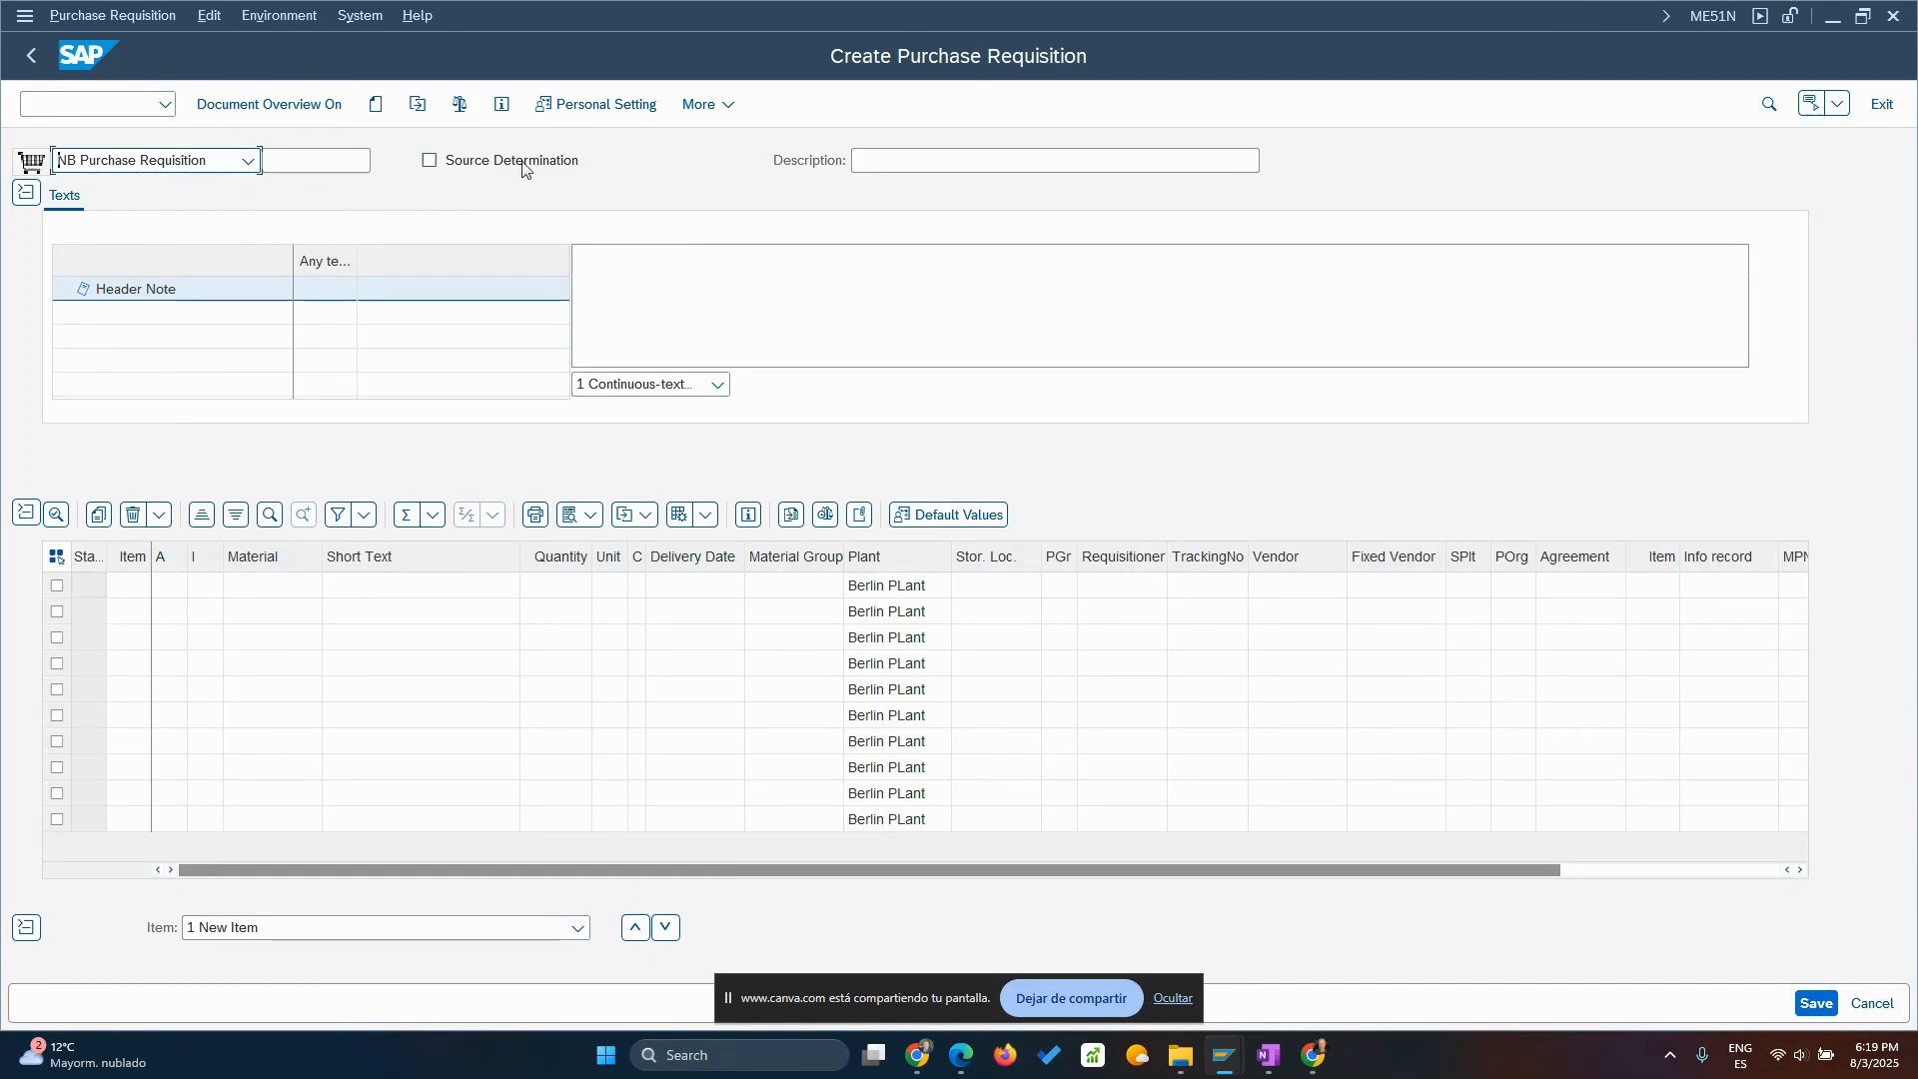
left_click(430, 162)
Enter material RAW-LIM with a quantity of 1000 in the first requisition item.
left_click(286, 593)
type("RAW")
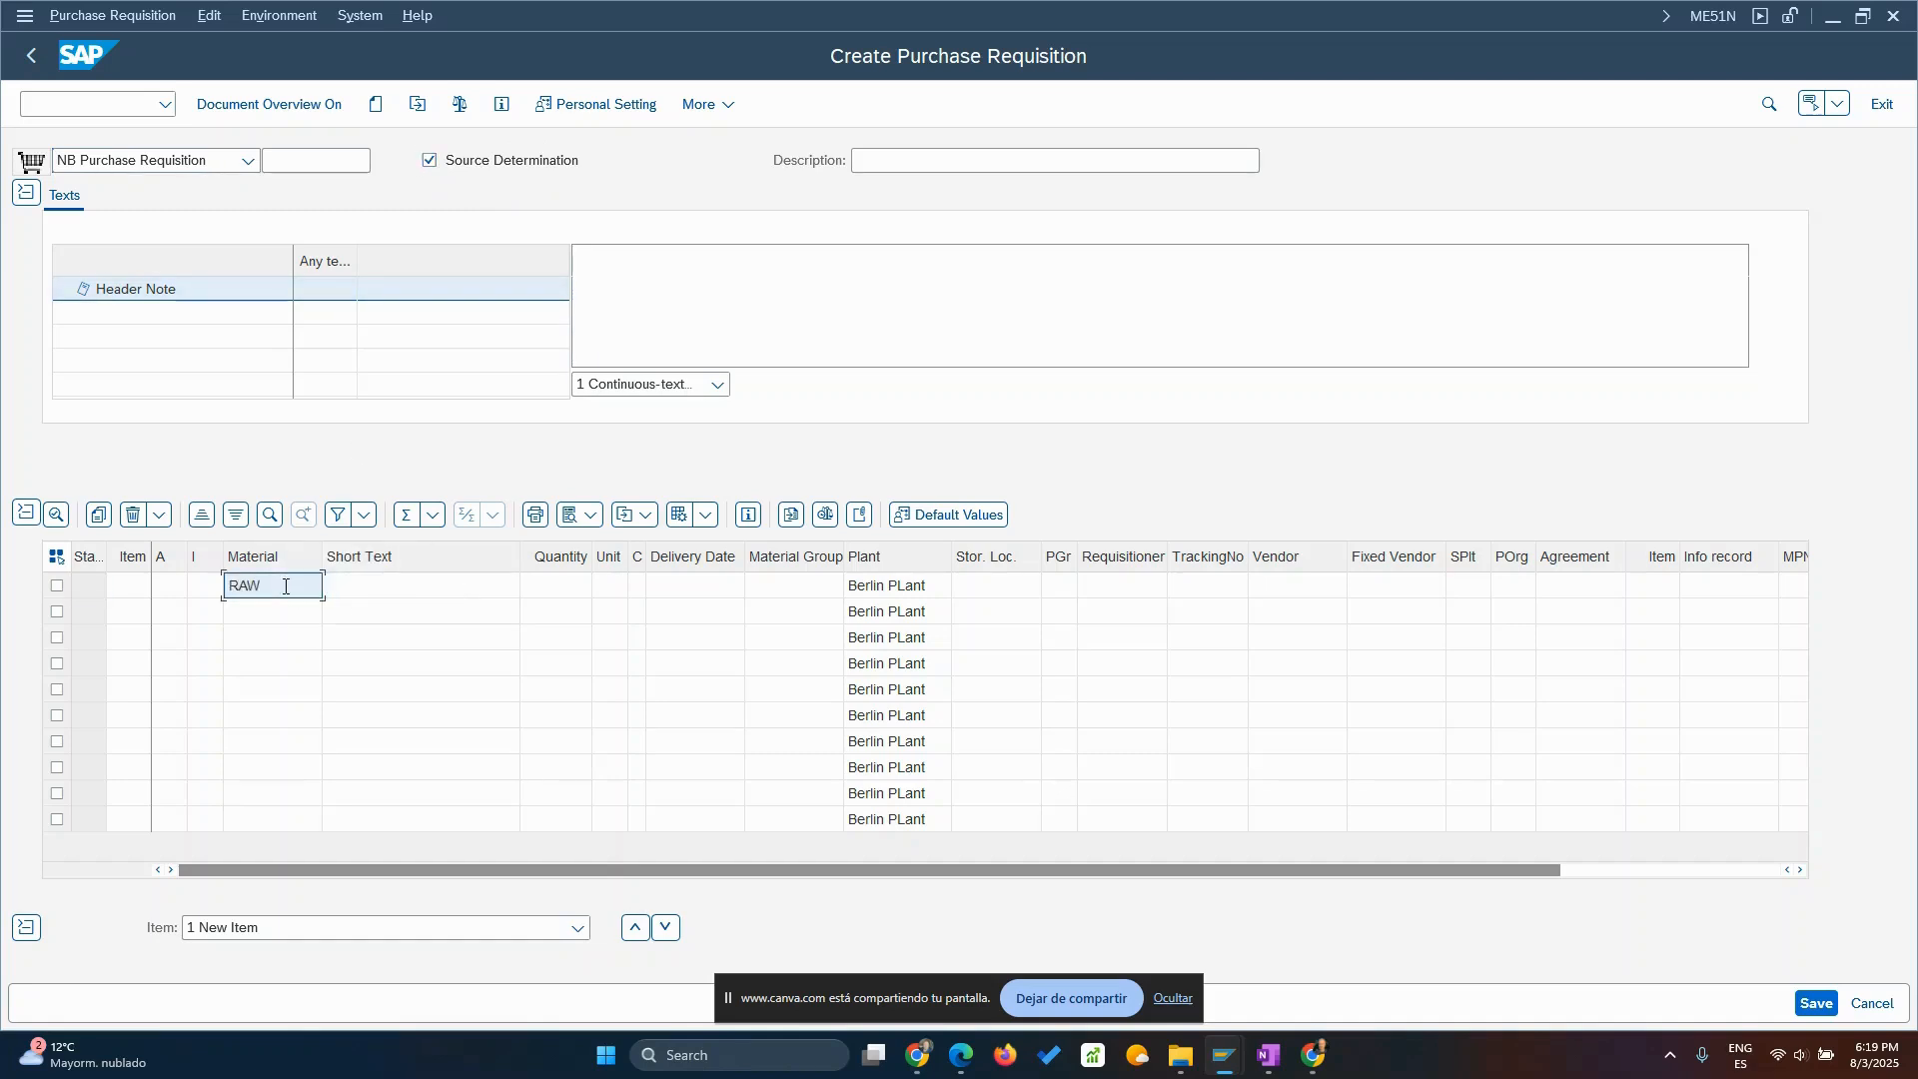
type("-LIM")
left_click(564, 589)
type("1000")
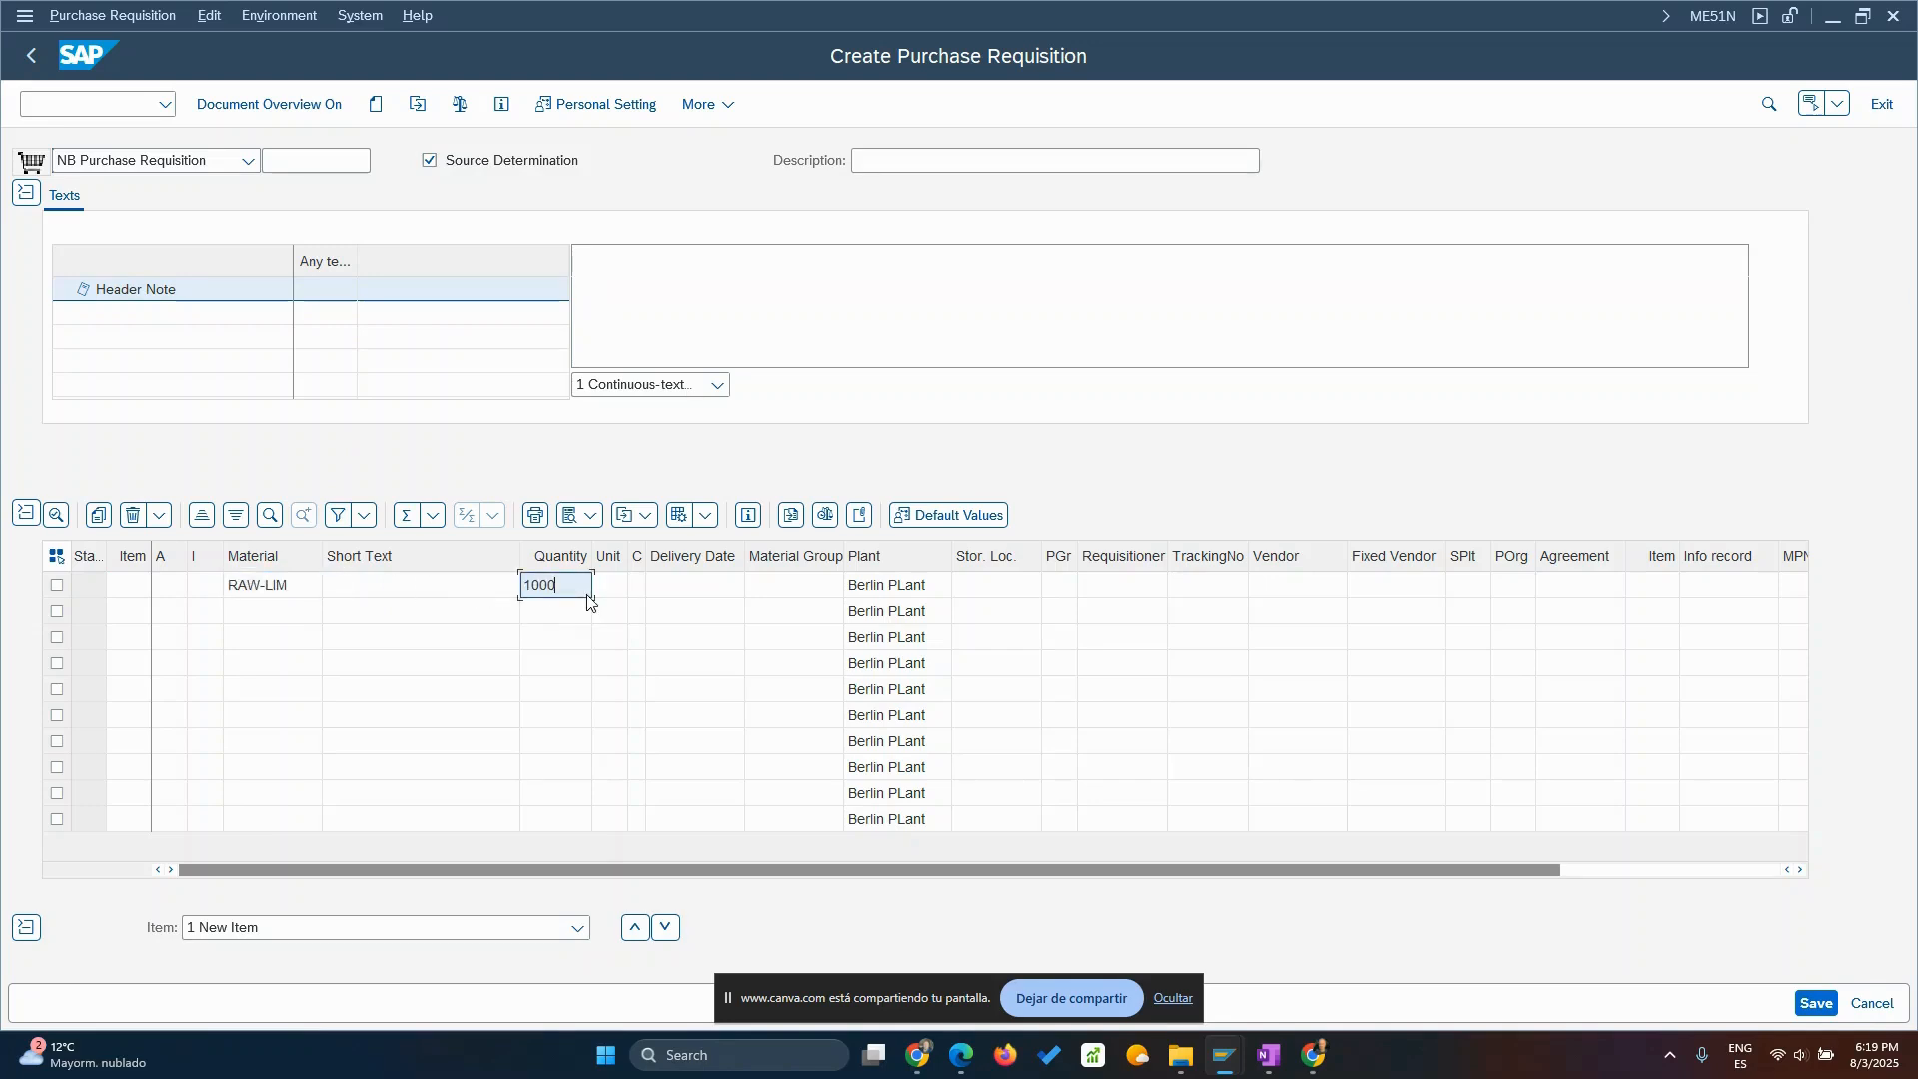
Set the RAW-LIM item's delivery date to 11.08.2025 and confirm the item so its source of supply is determined.
left_click(694, 591)
left_click(755, 586)
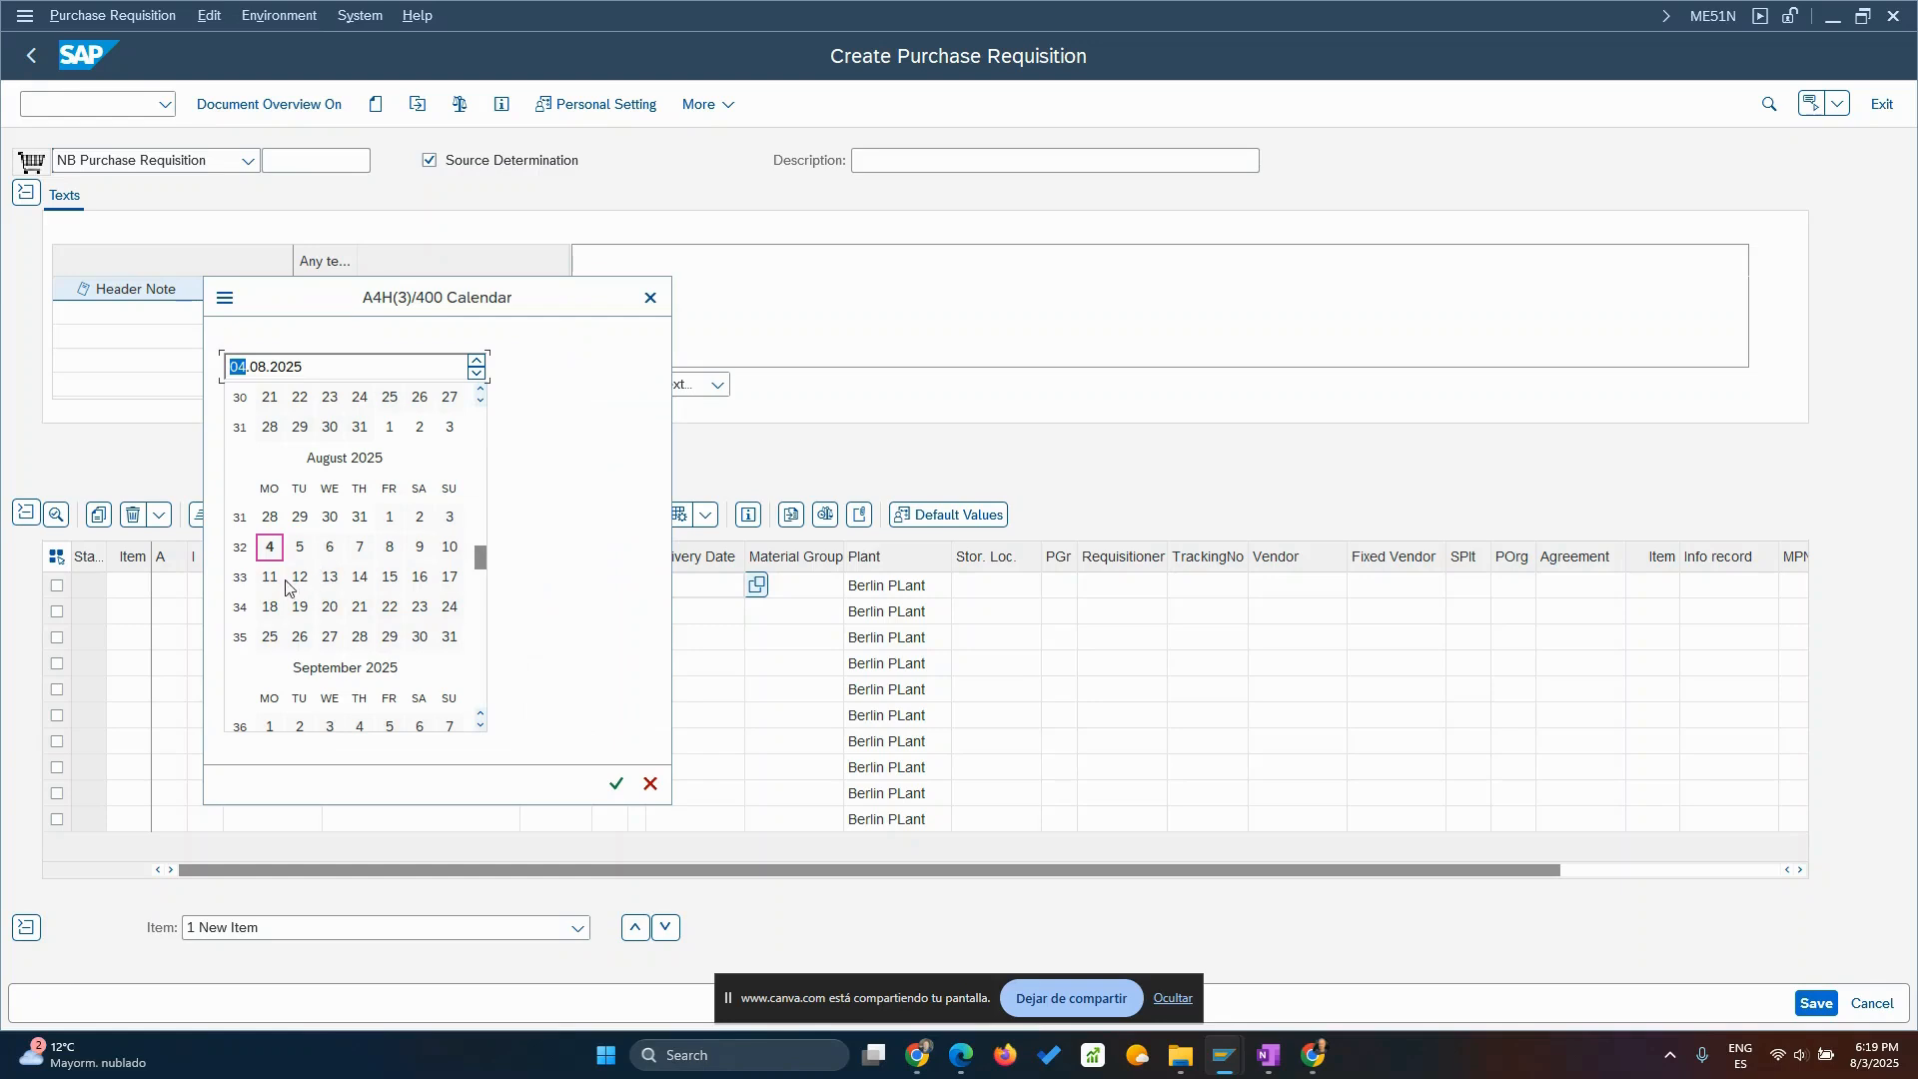
double_click(270, 577)
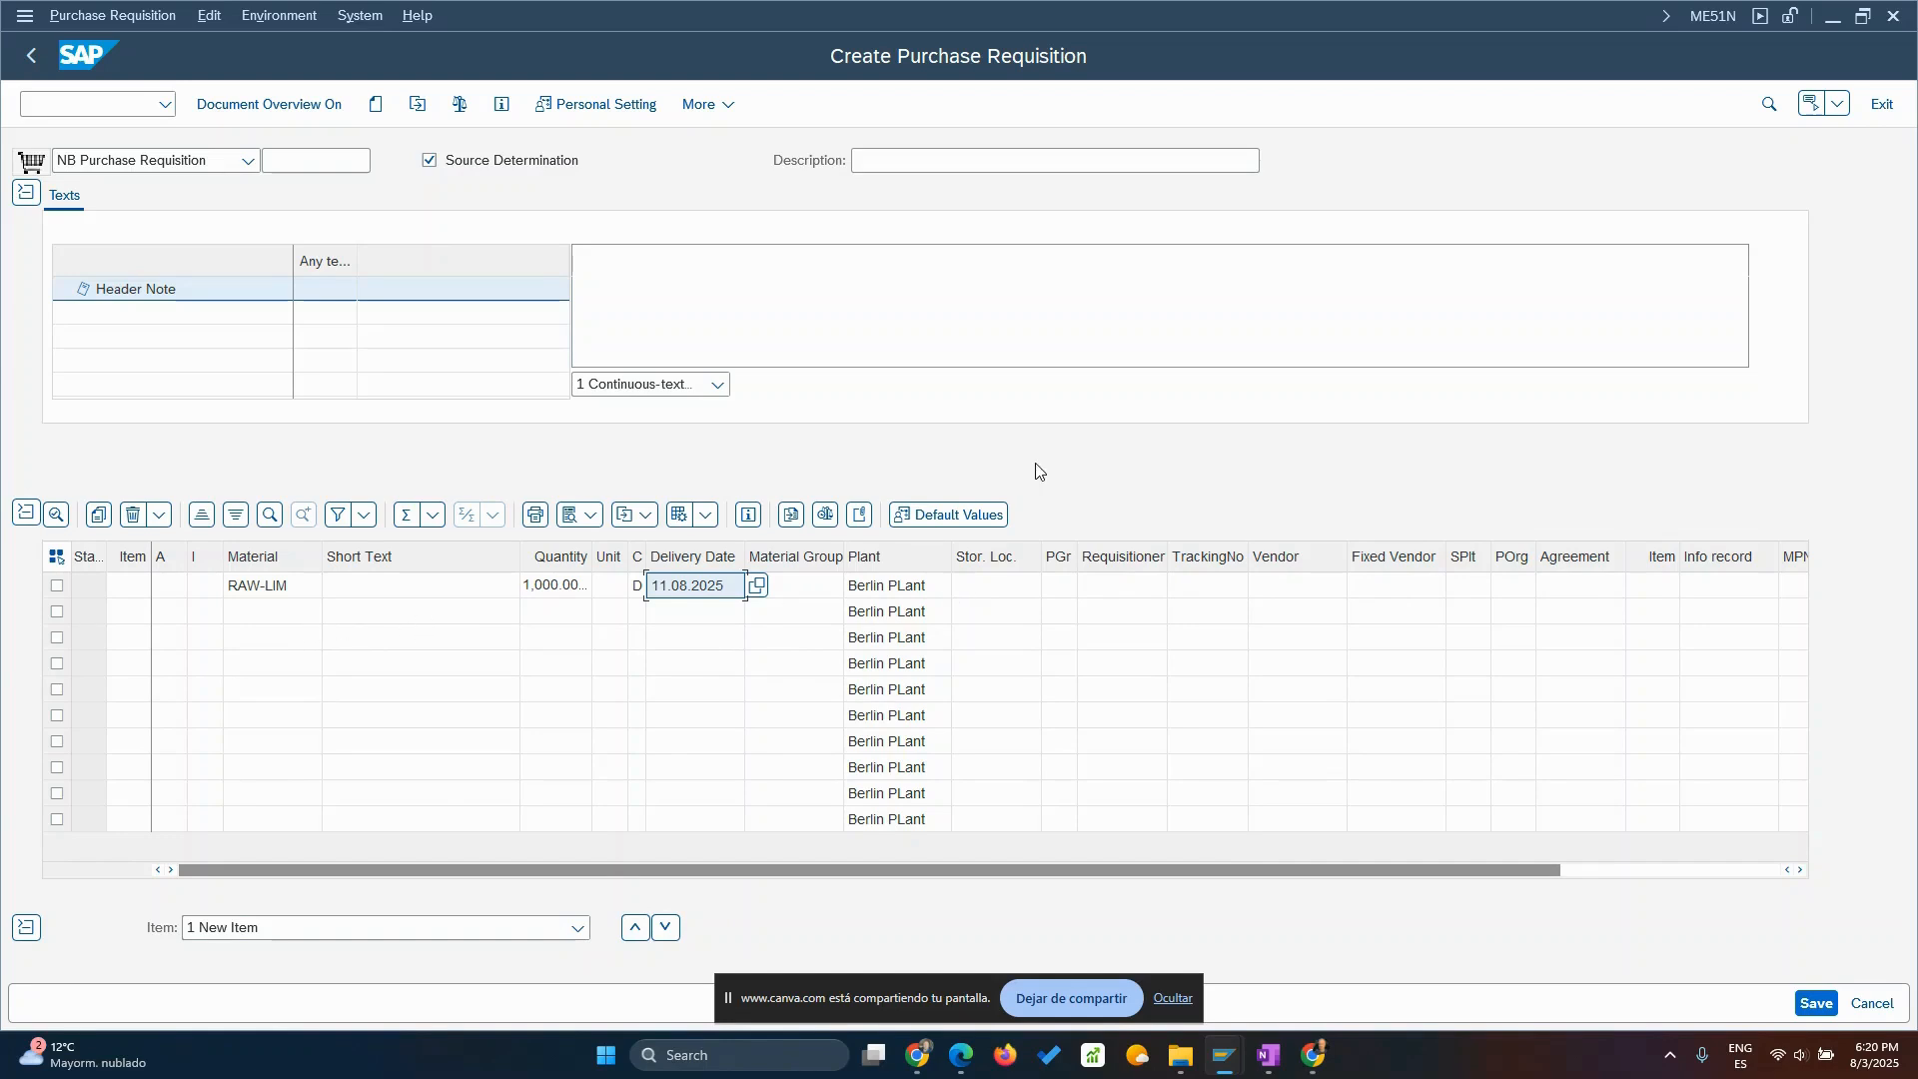
key("Return")
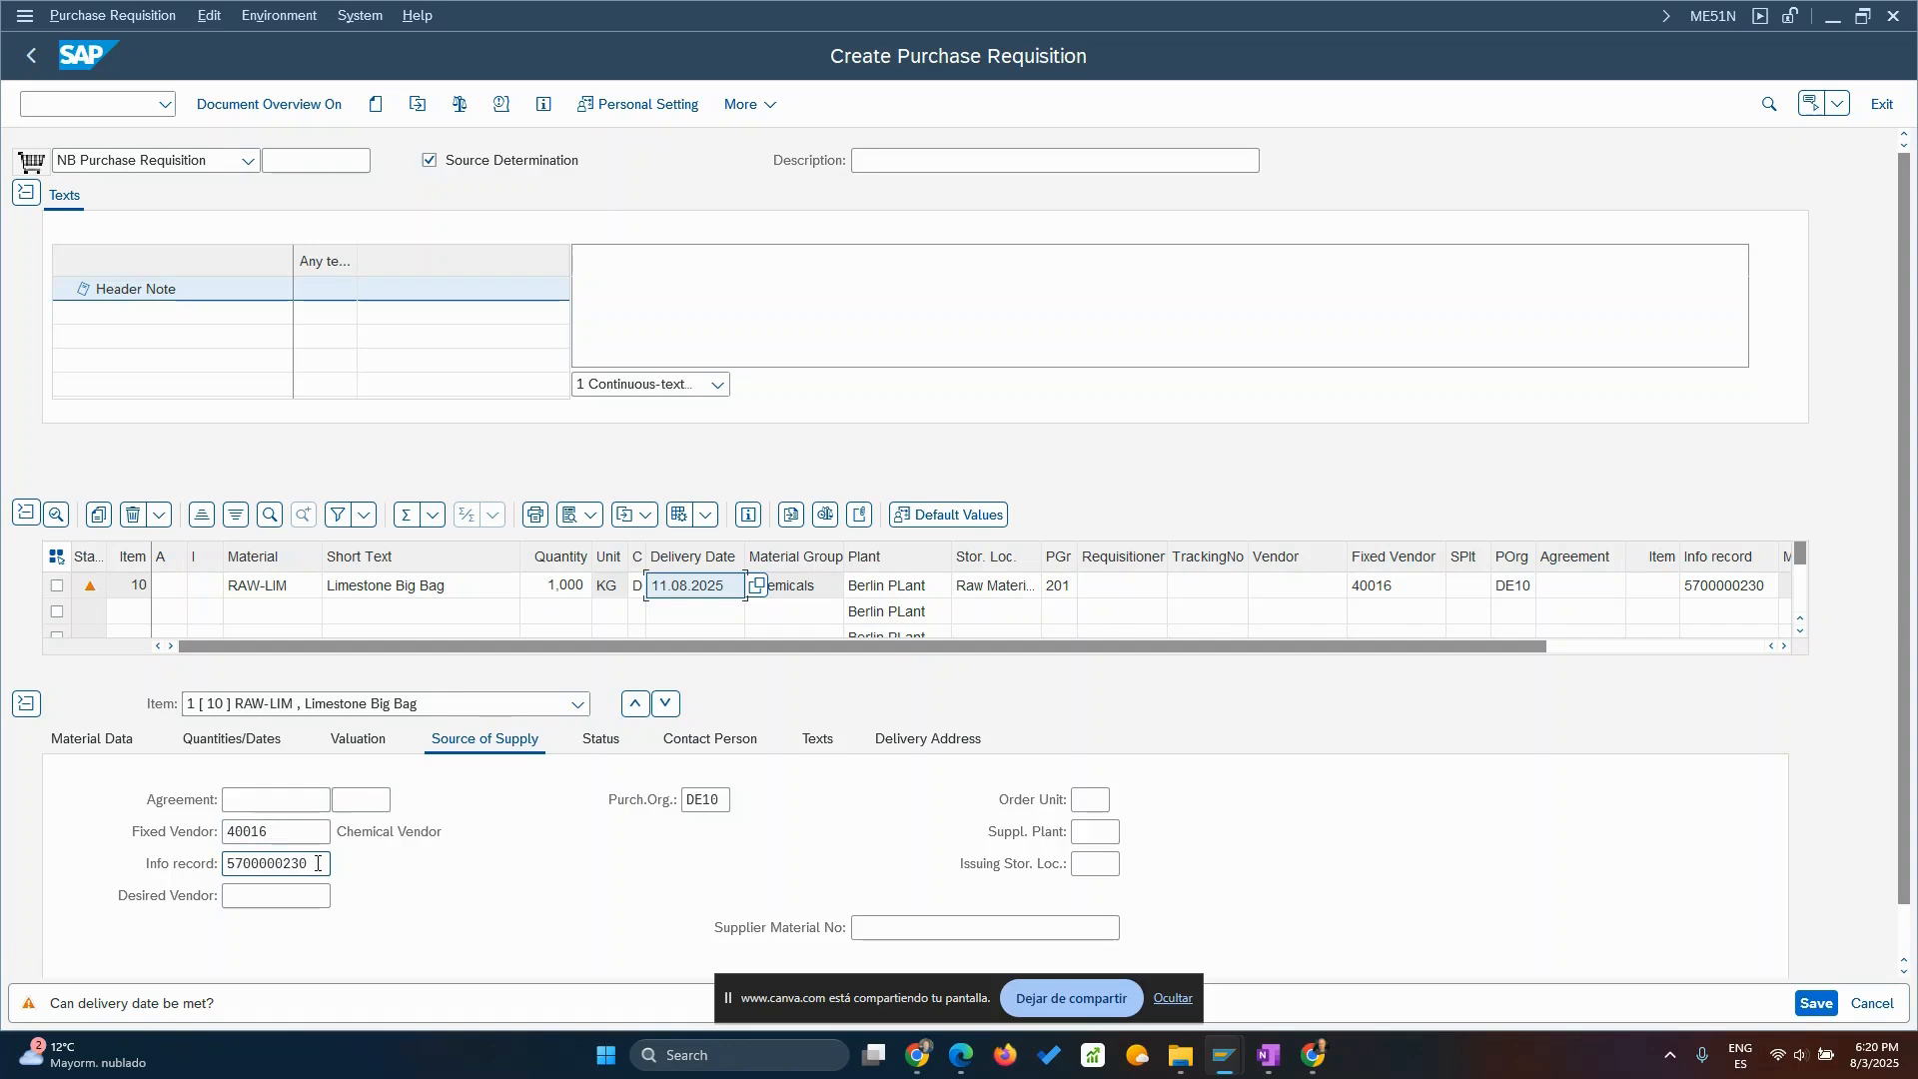
Review the info record assigned as source of supply, then check and save the purchase requisition.
left_click_drag(318, 863, 158, 863)
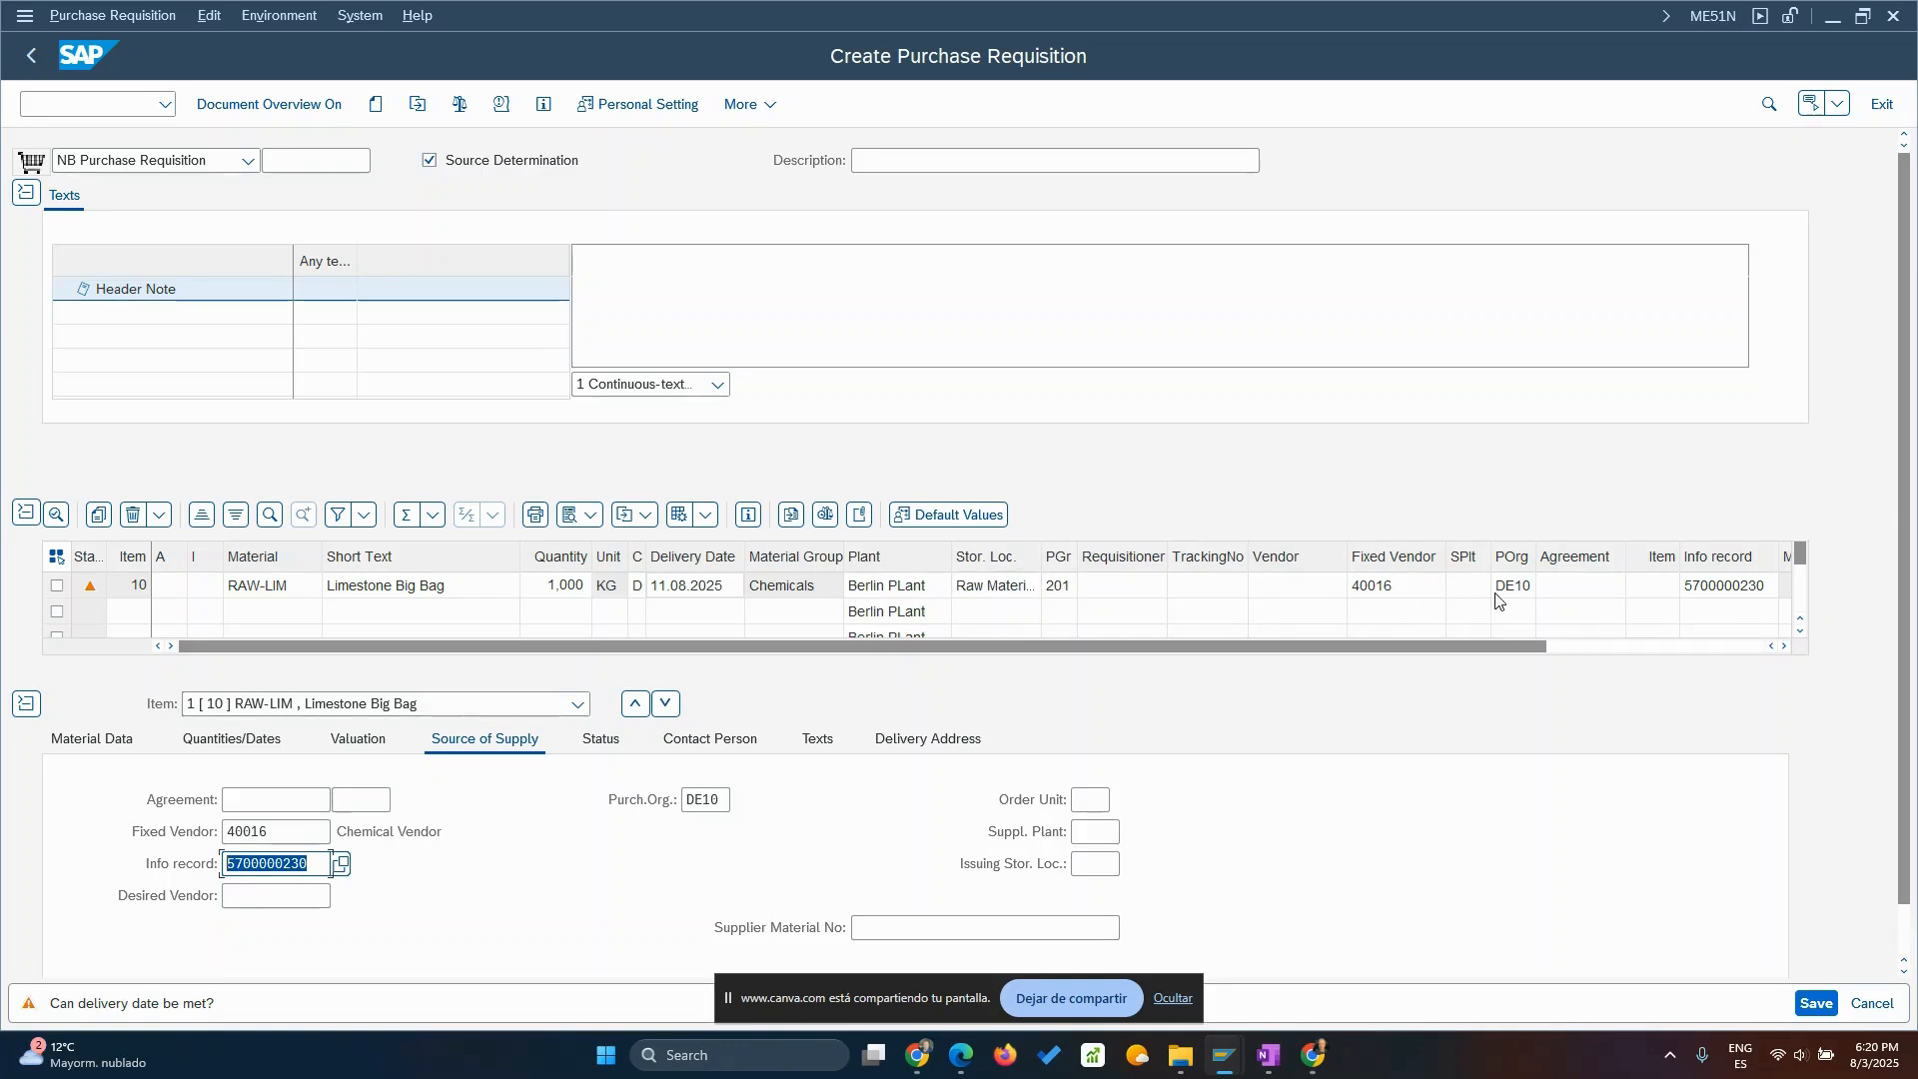
left_click(1783, 646)
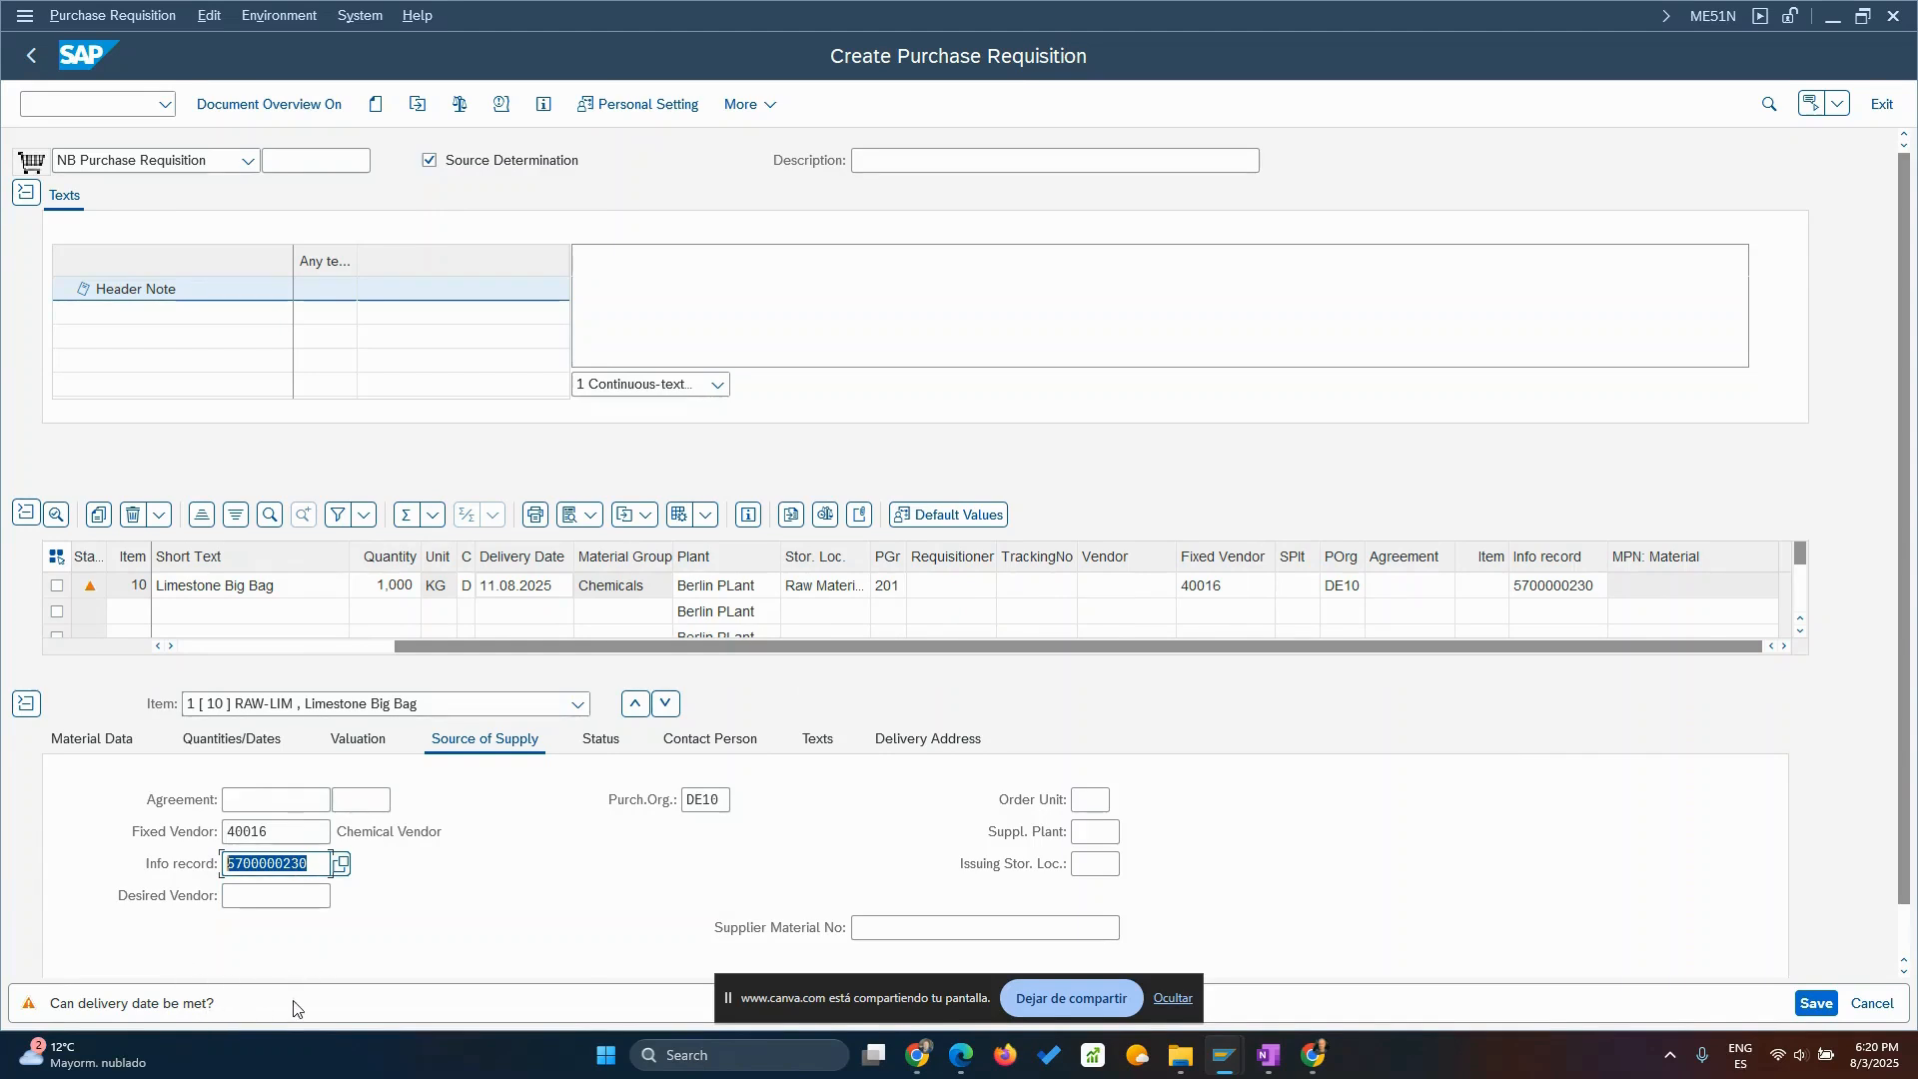
key("Return")
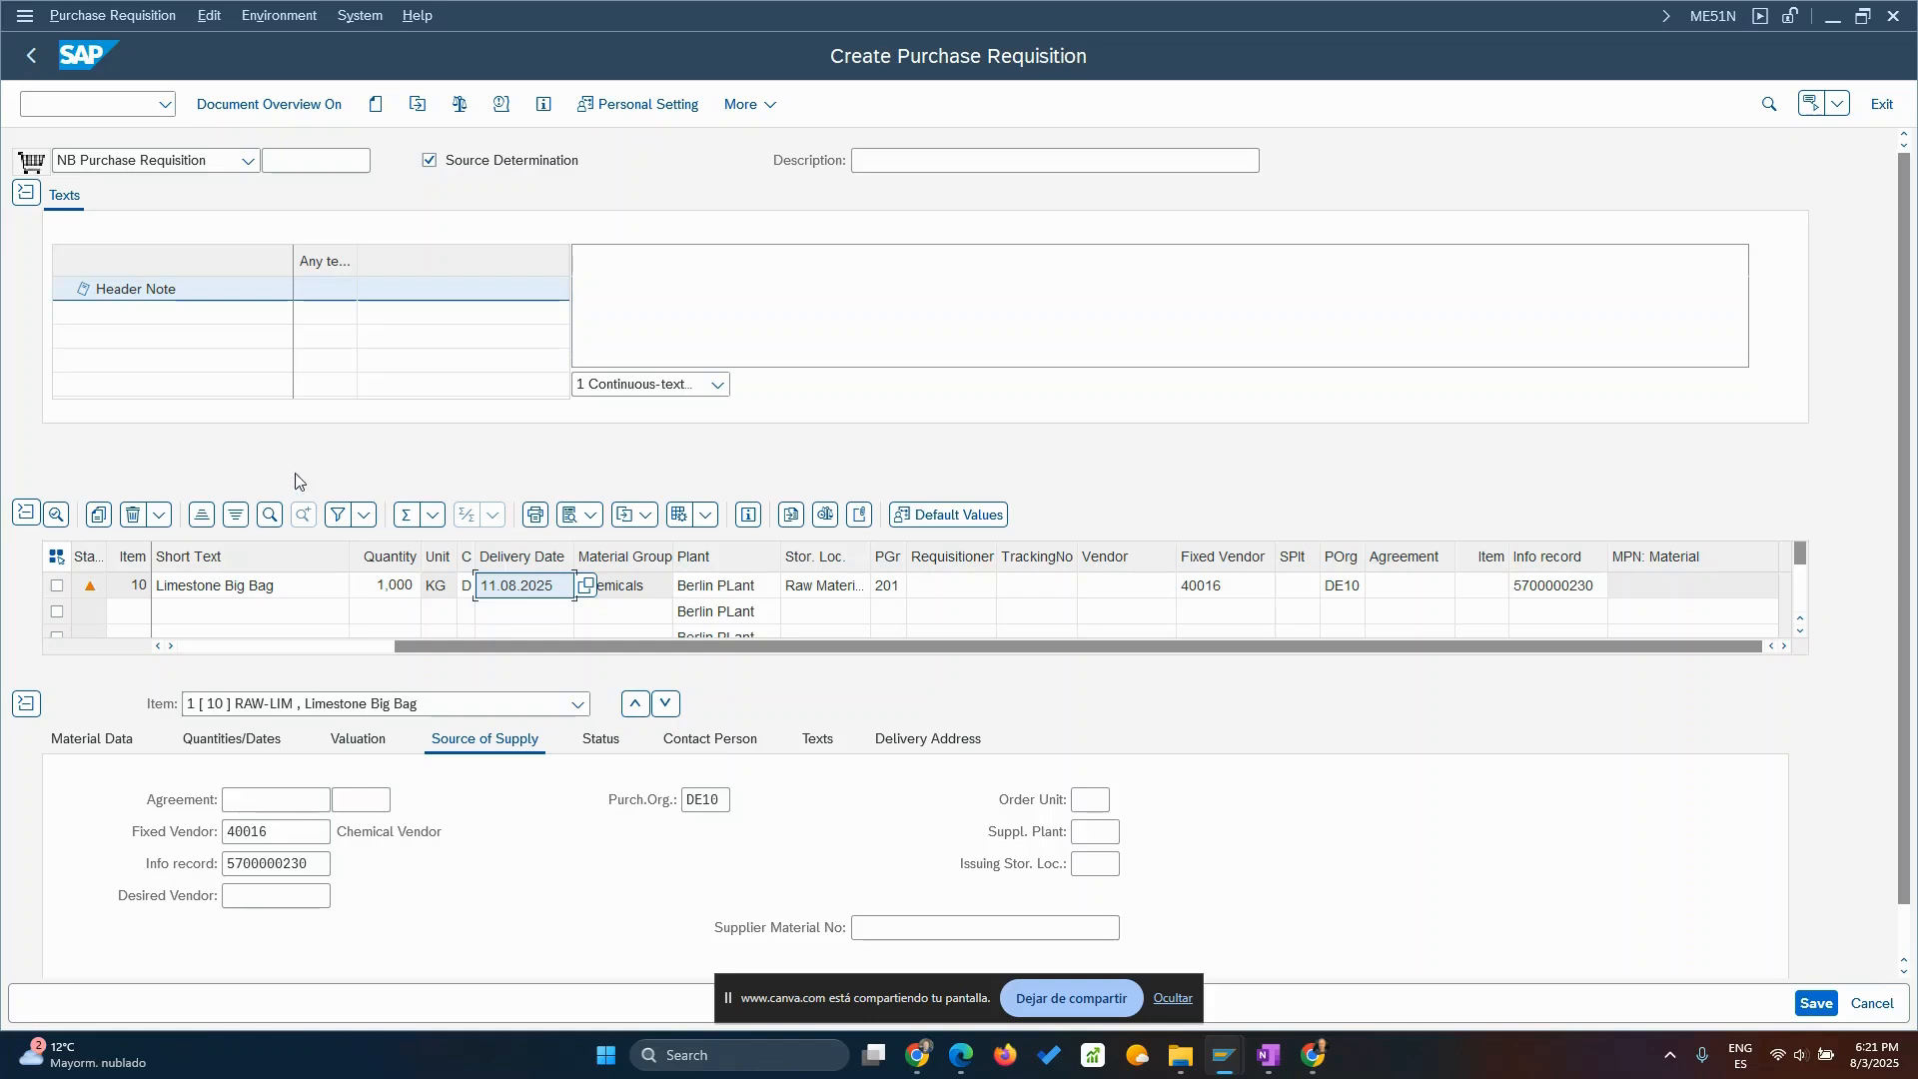
left_click(459, 104)
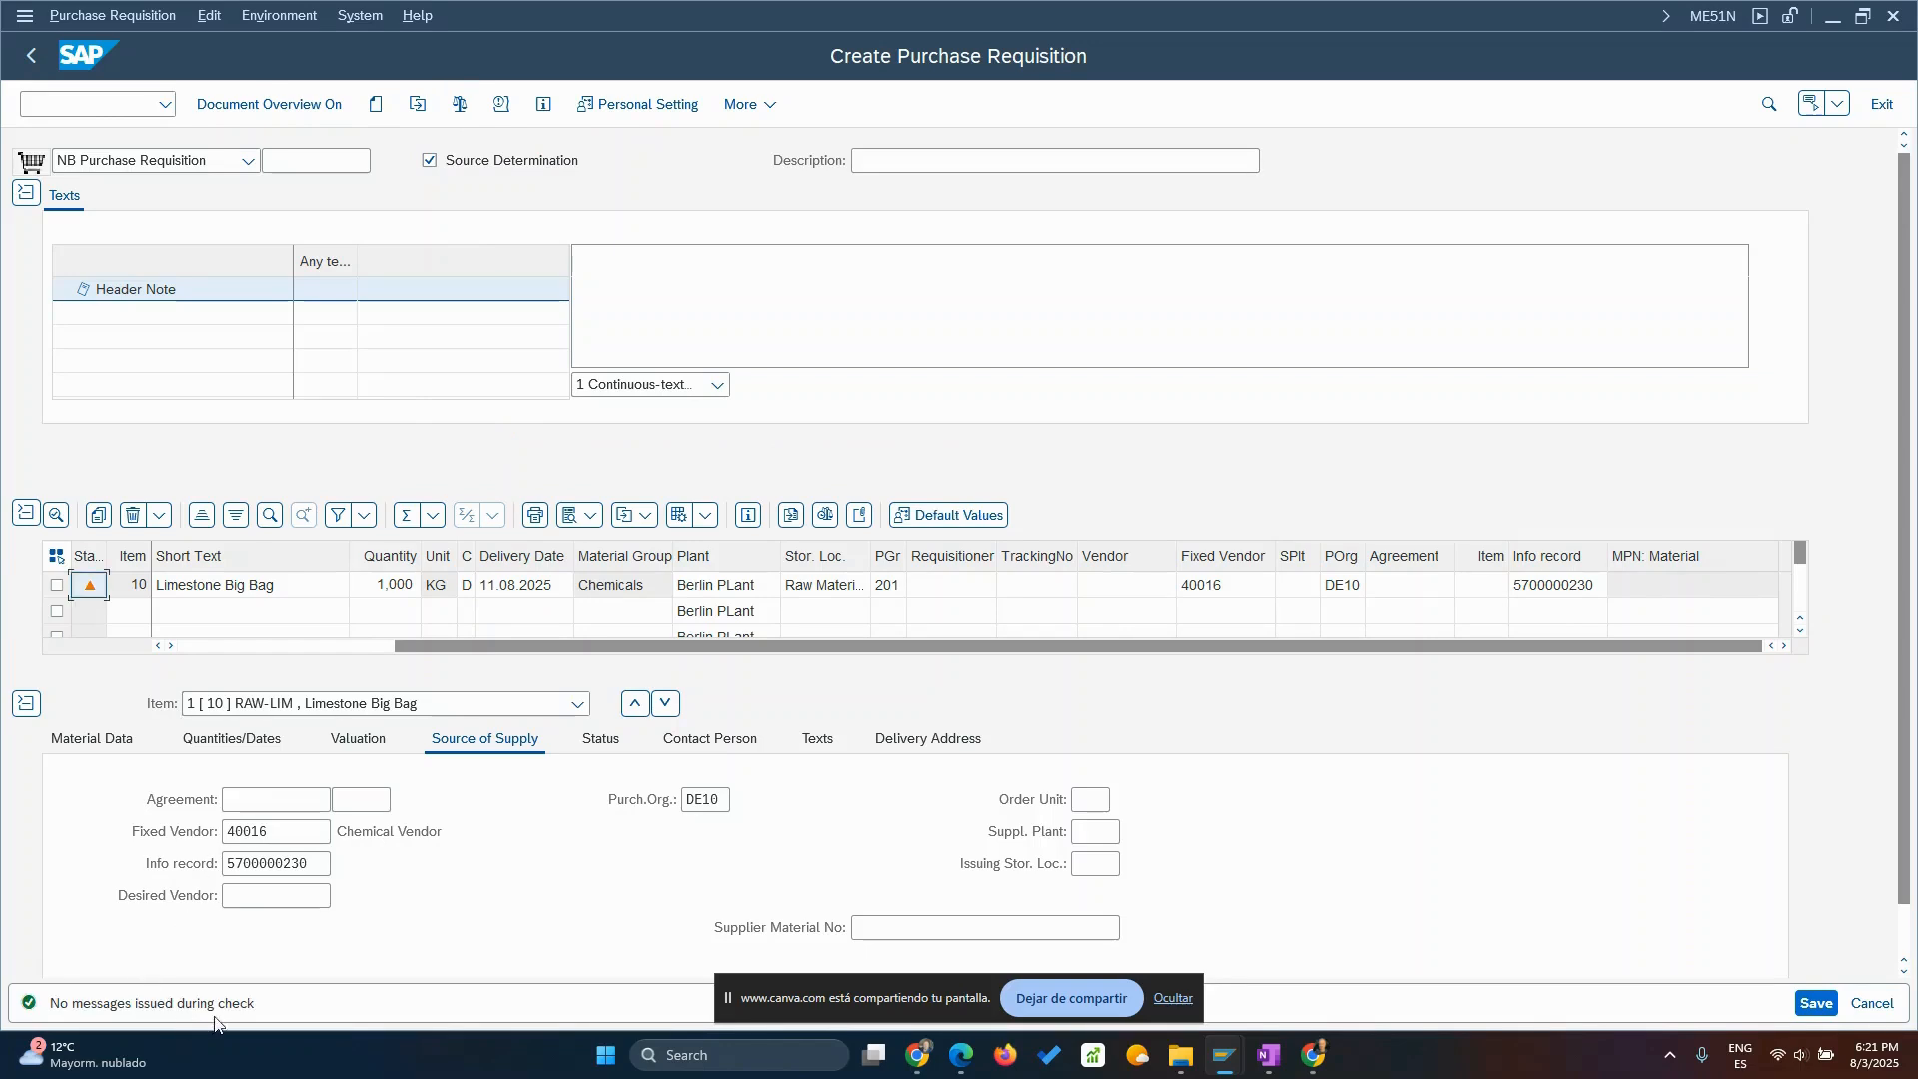
left_click(1813, 1003)
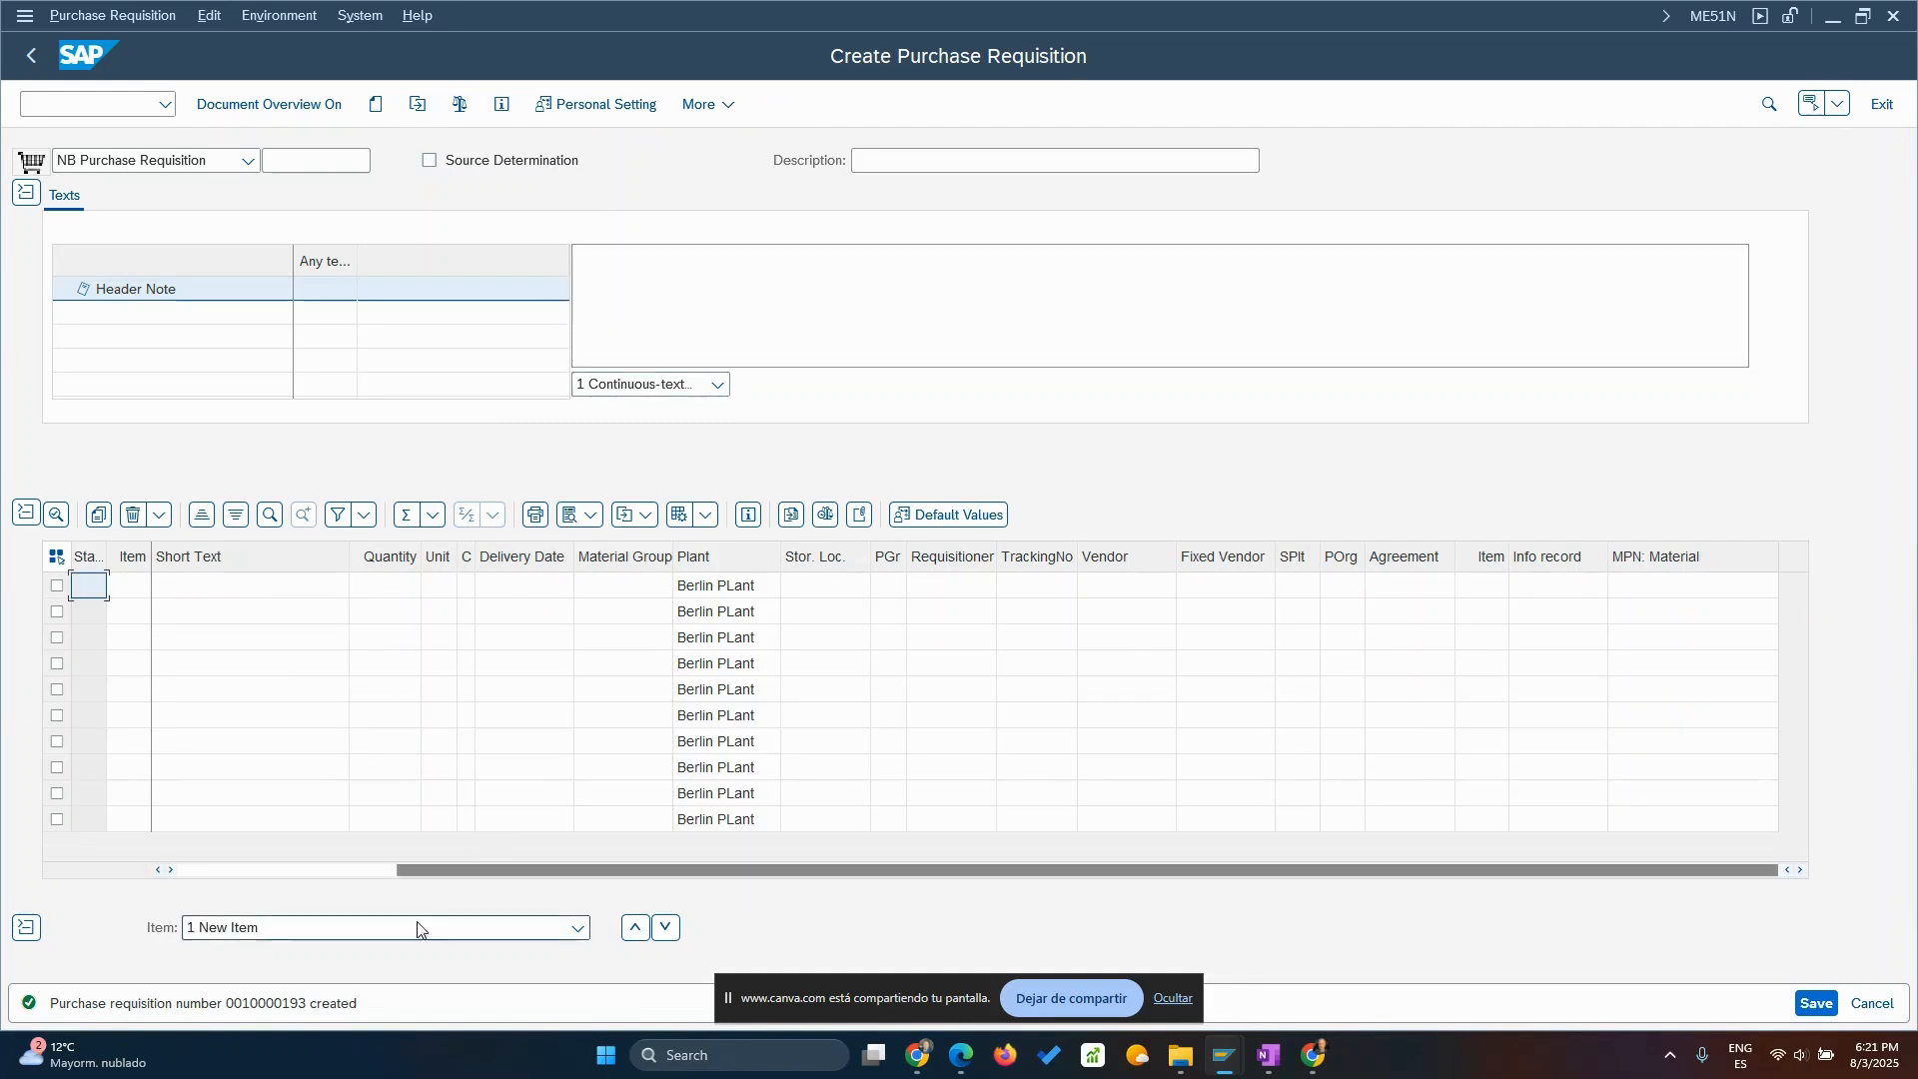
Open the stock/requirements list (MD04) for material RAW-LIM in plant DE01.
left_click(108, 111)
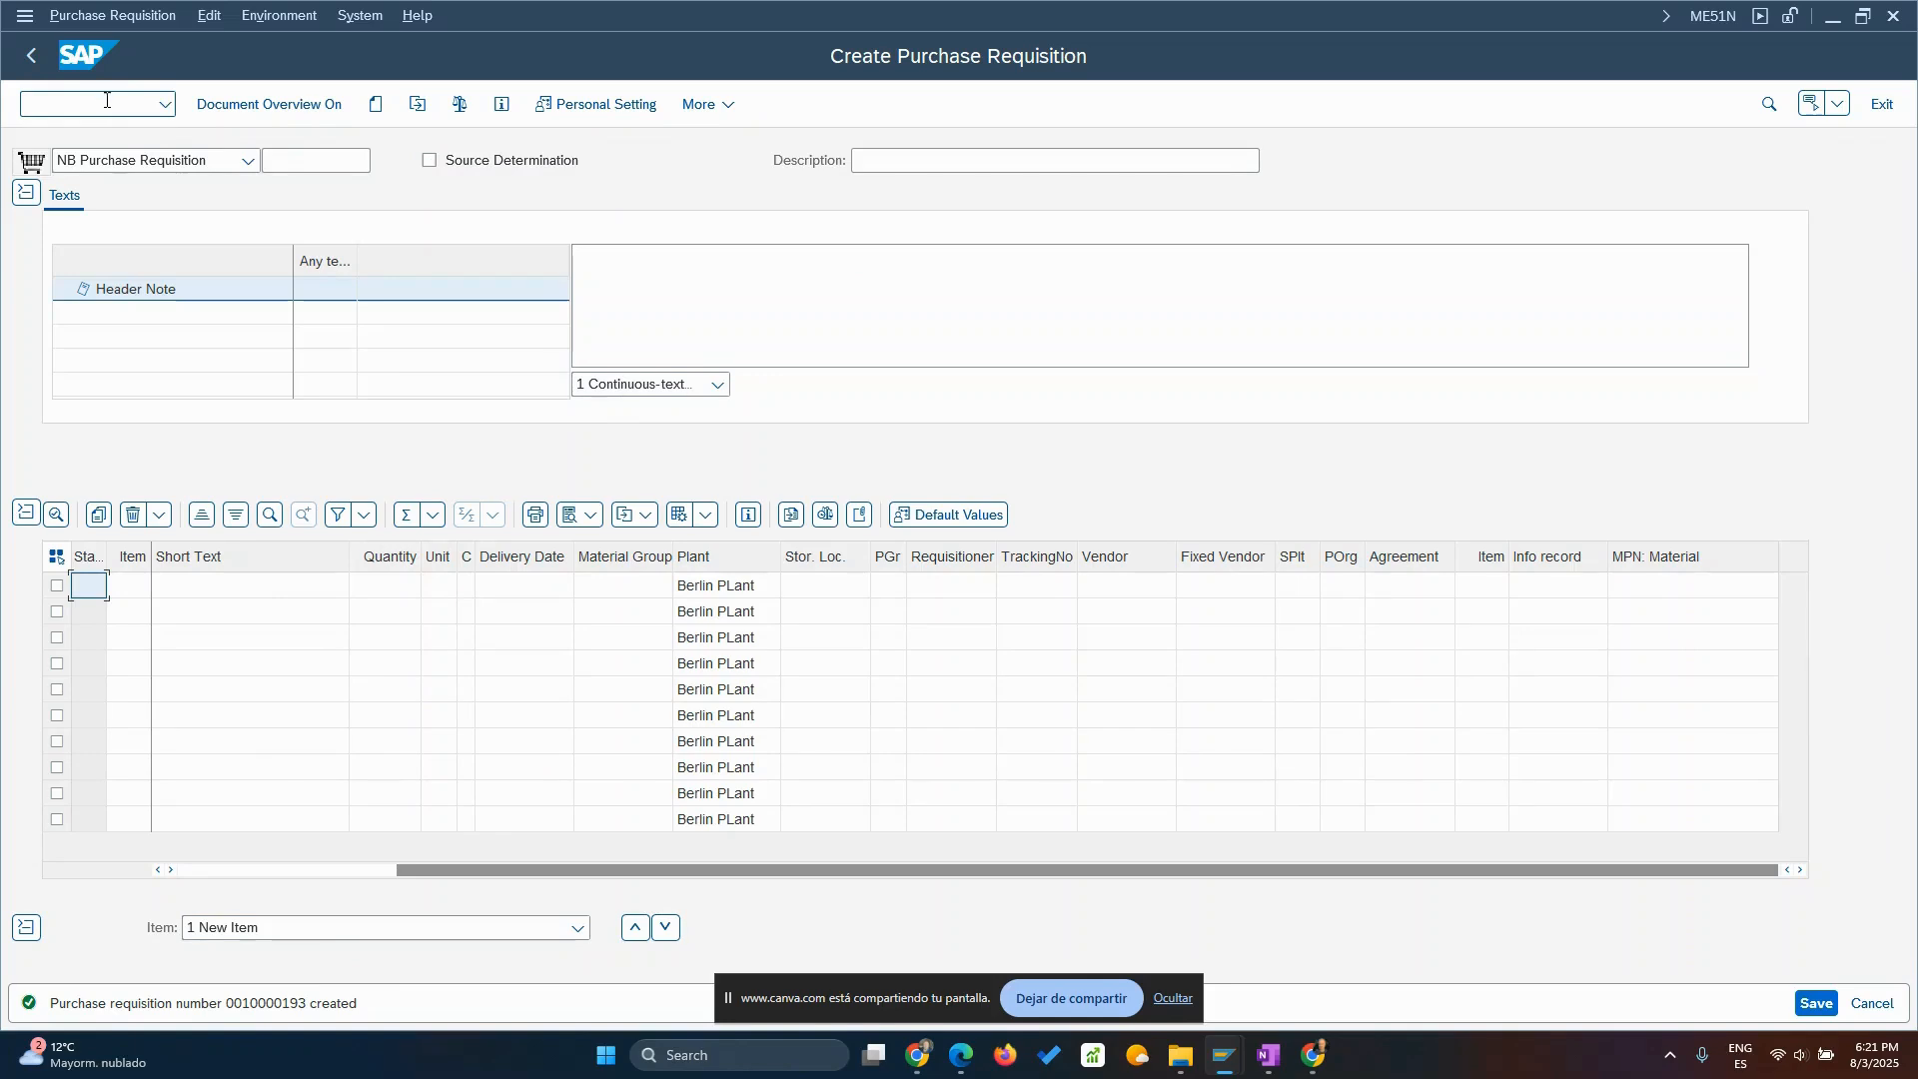
left_click(97, 101)
type("/nmd04")
key("Return")
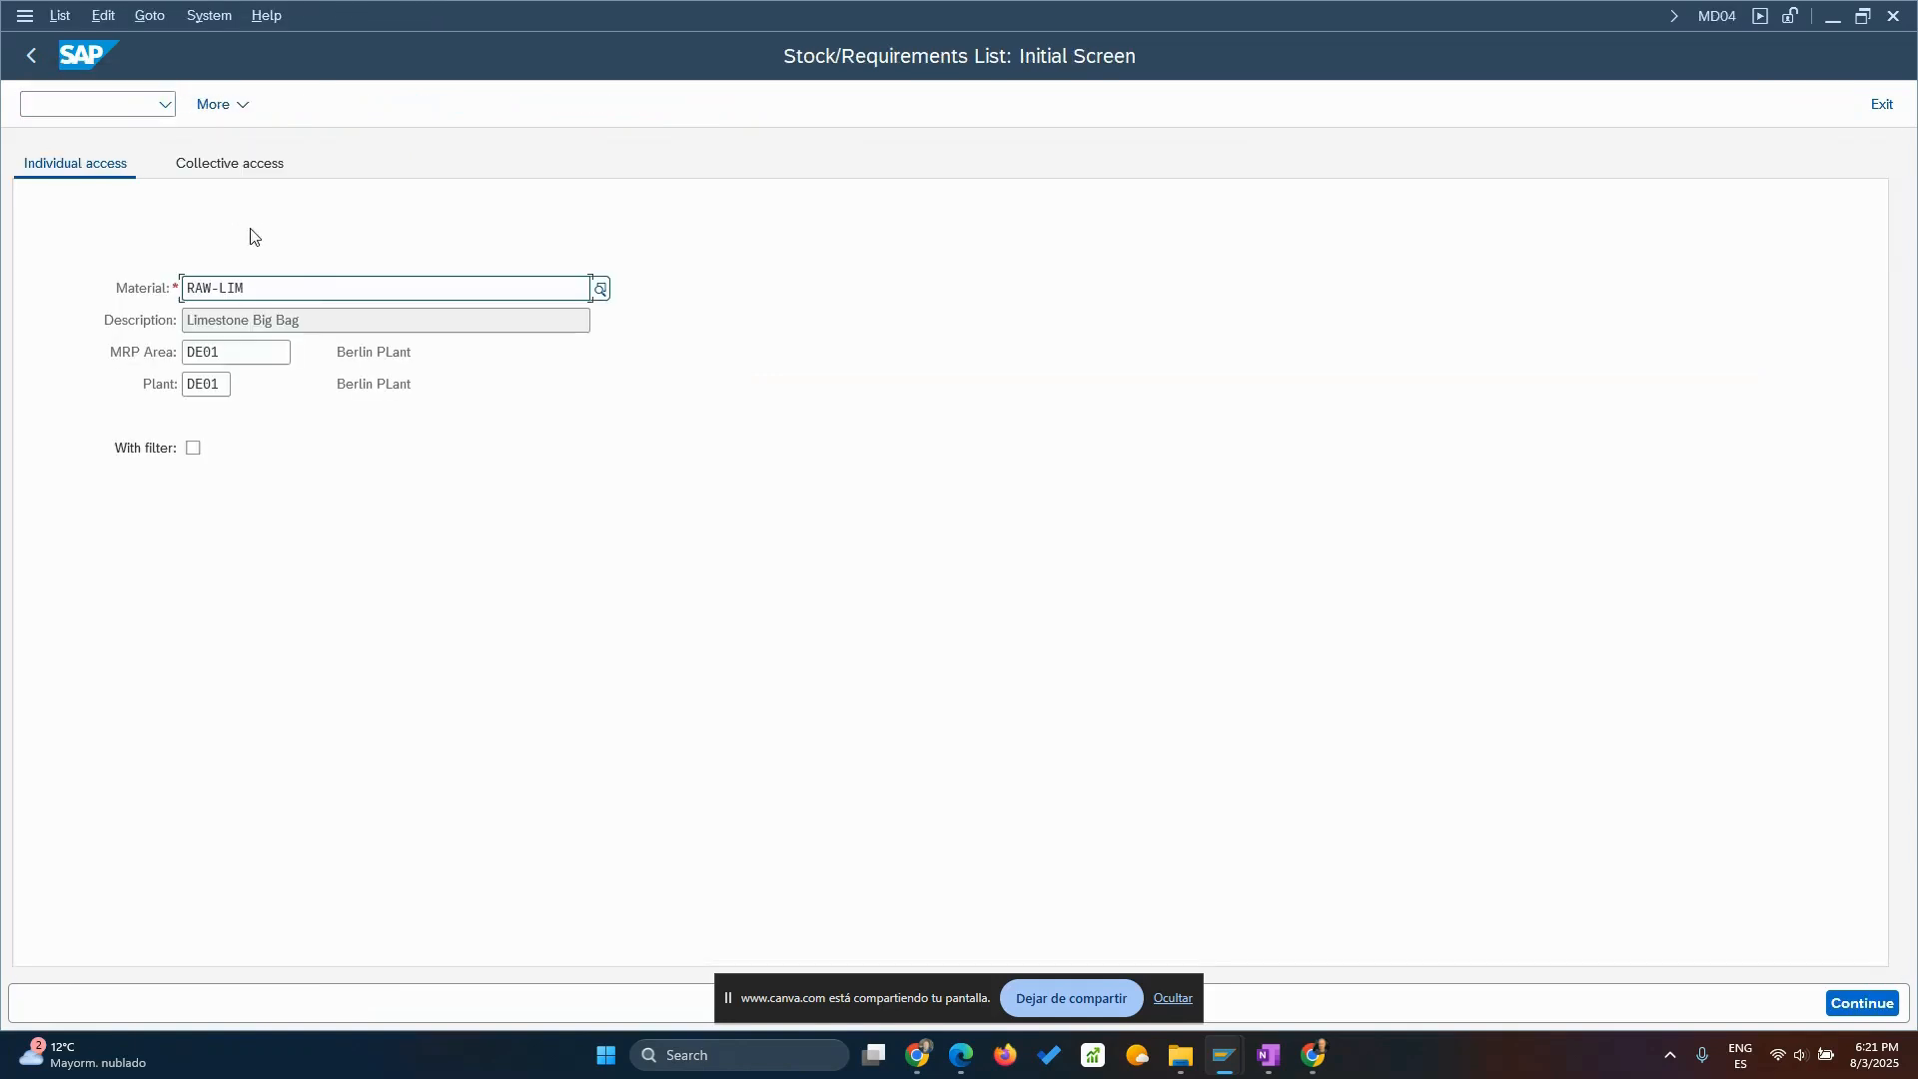
key("Return")
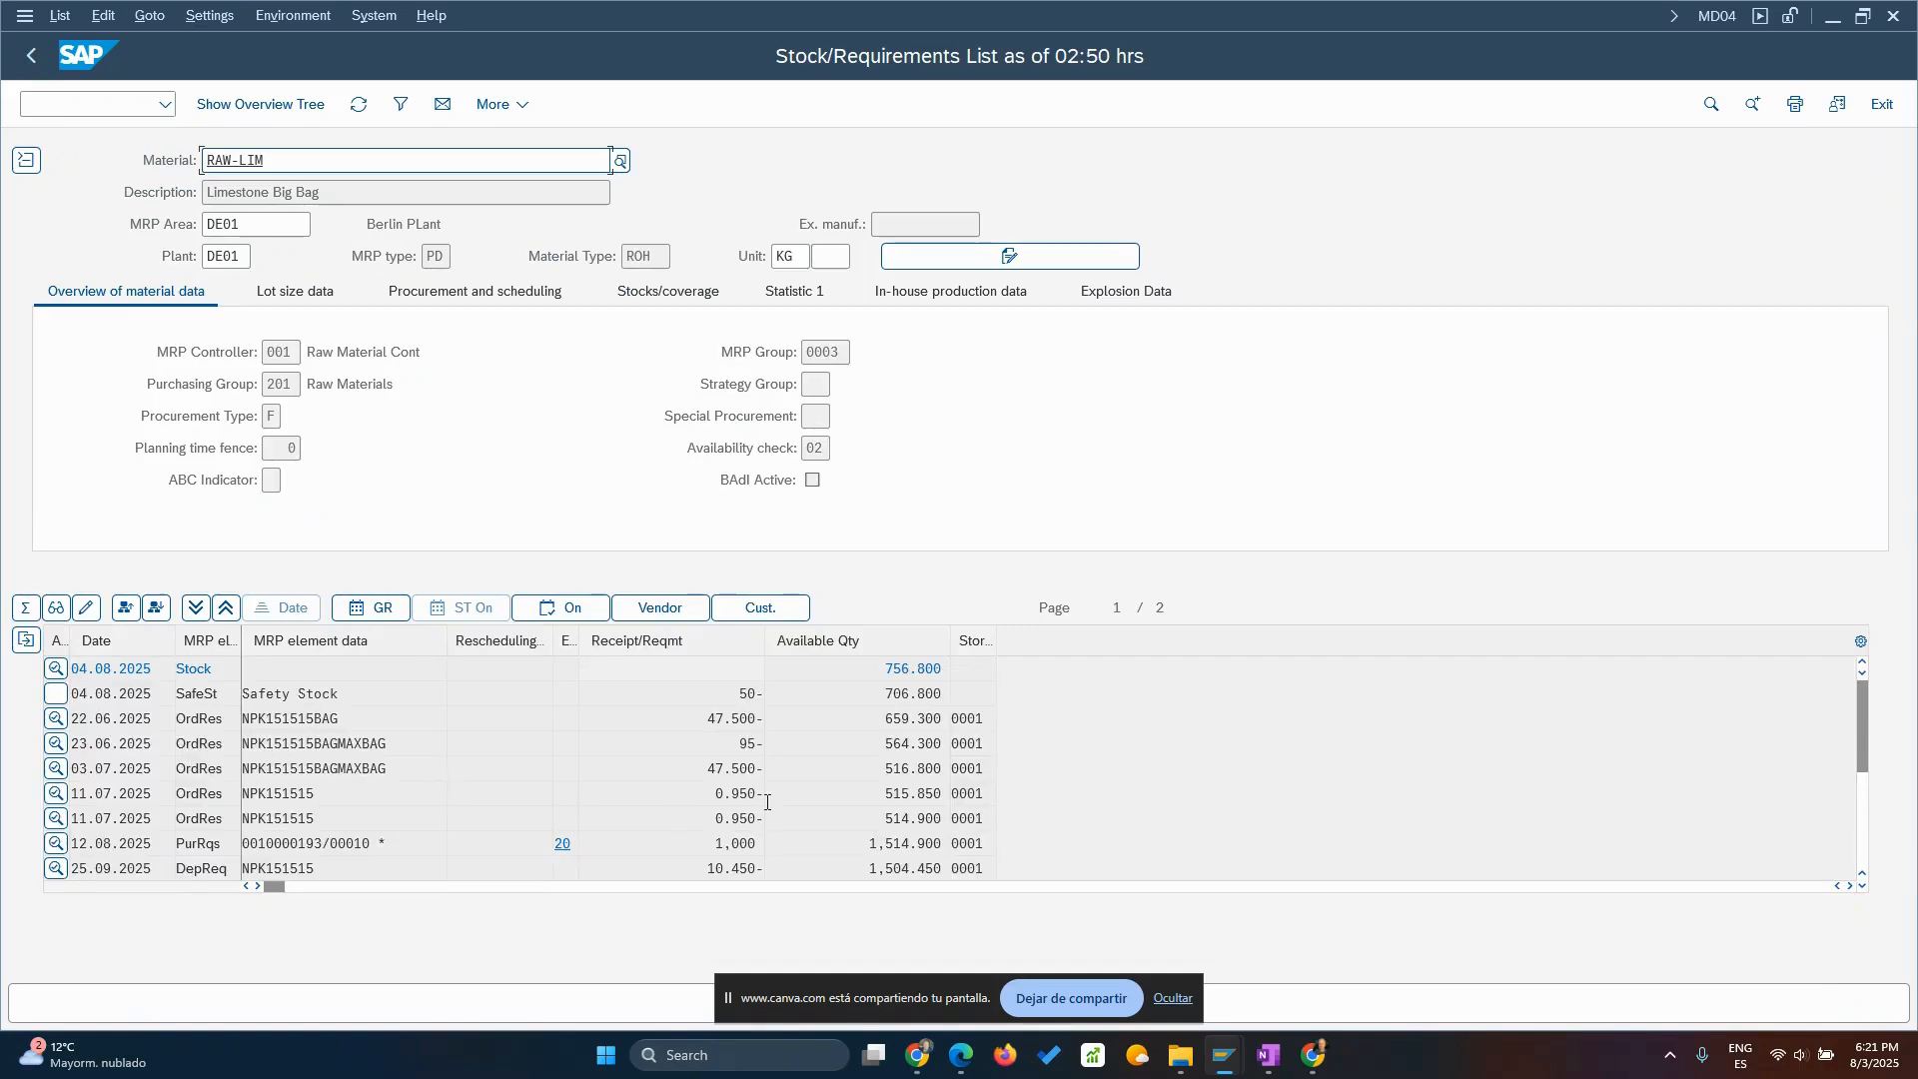
Examine the purchase requisition's exception message and the available quantities in the stock/requirements list.
scroll(310, 819, "down", 1)
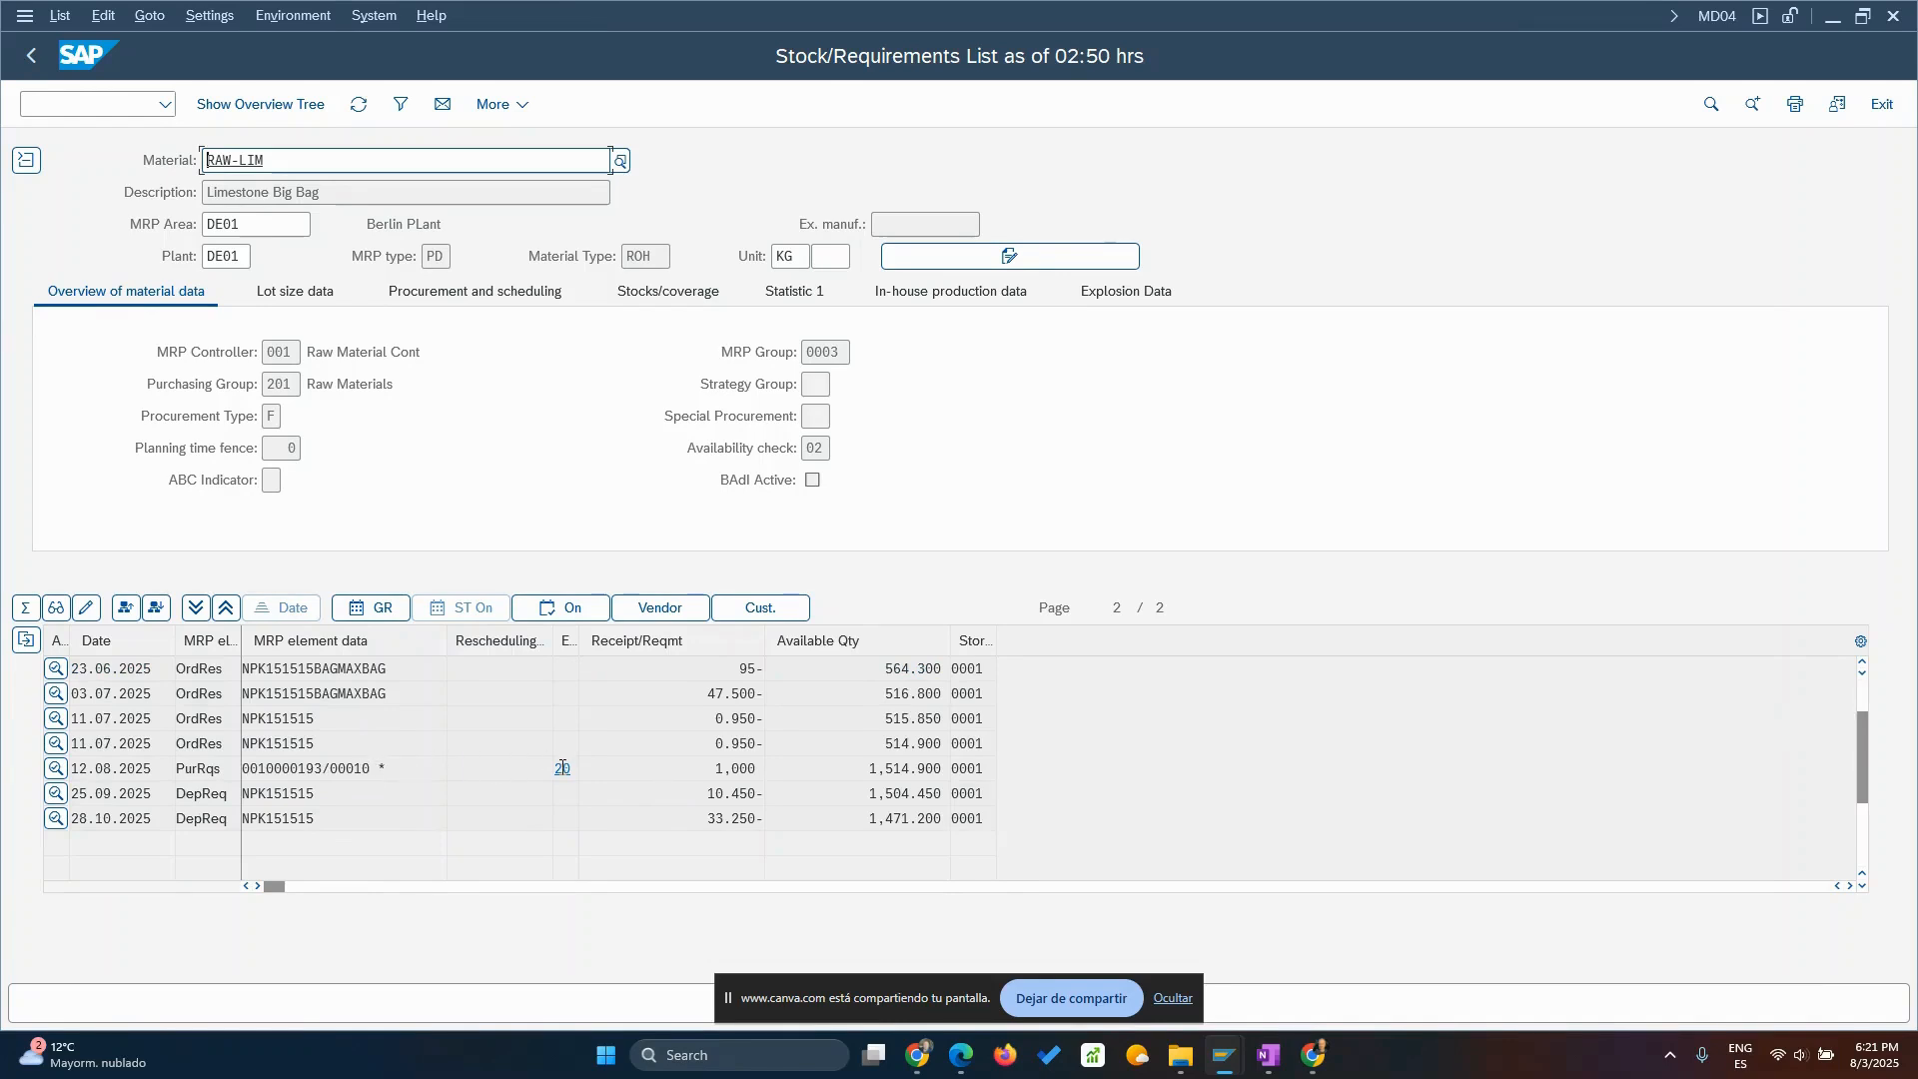
left_click(562, 768)
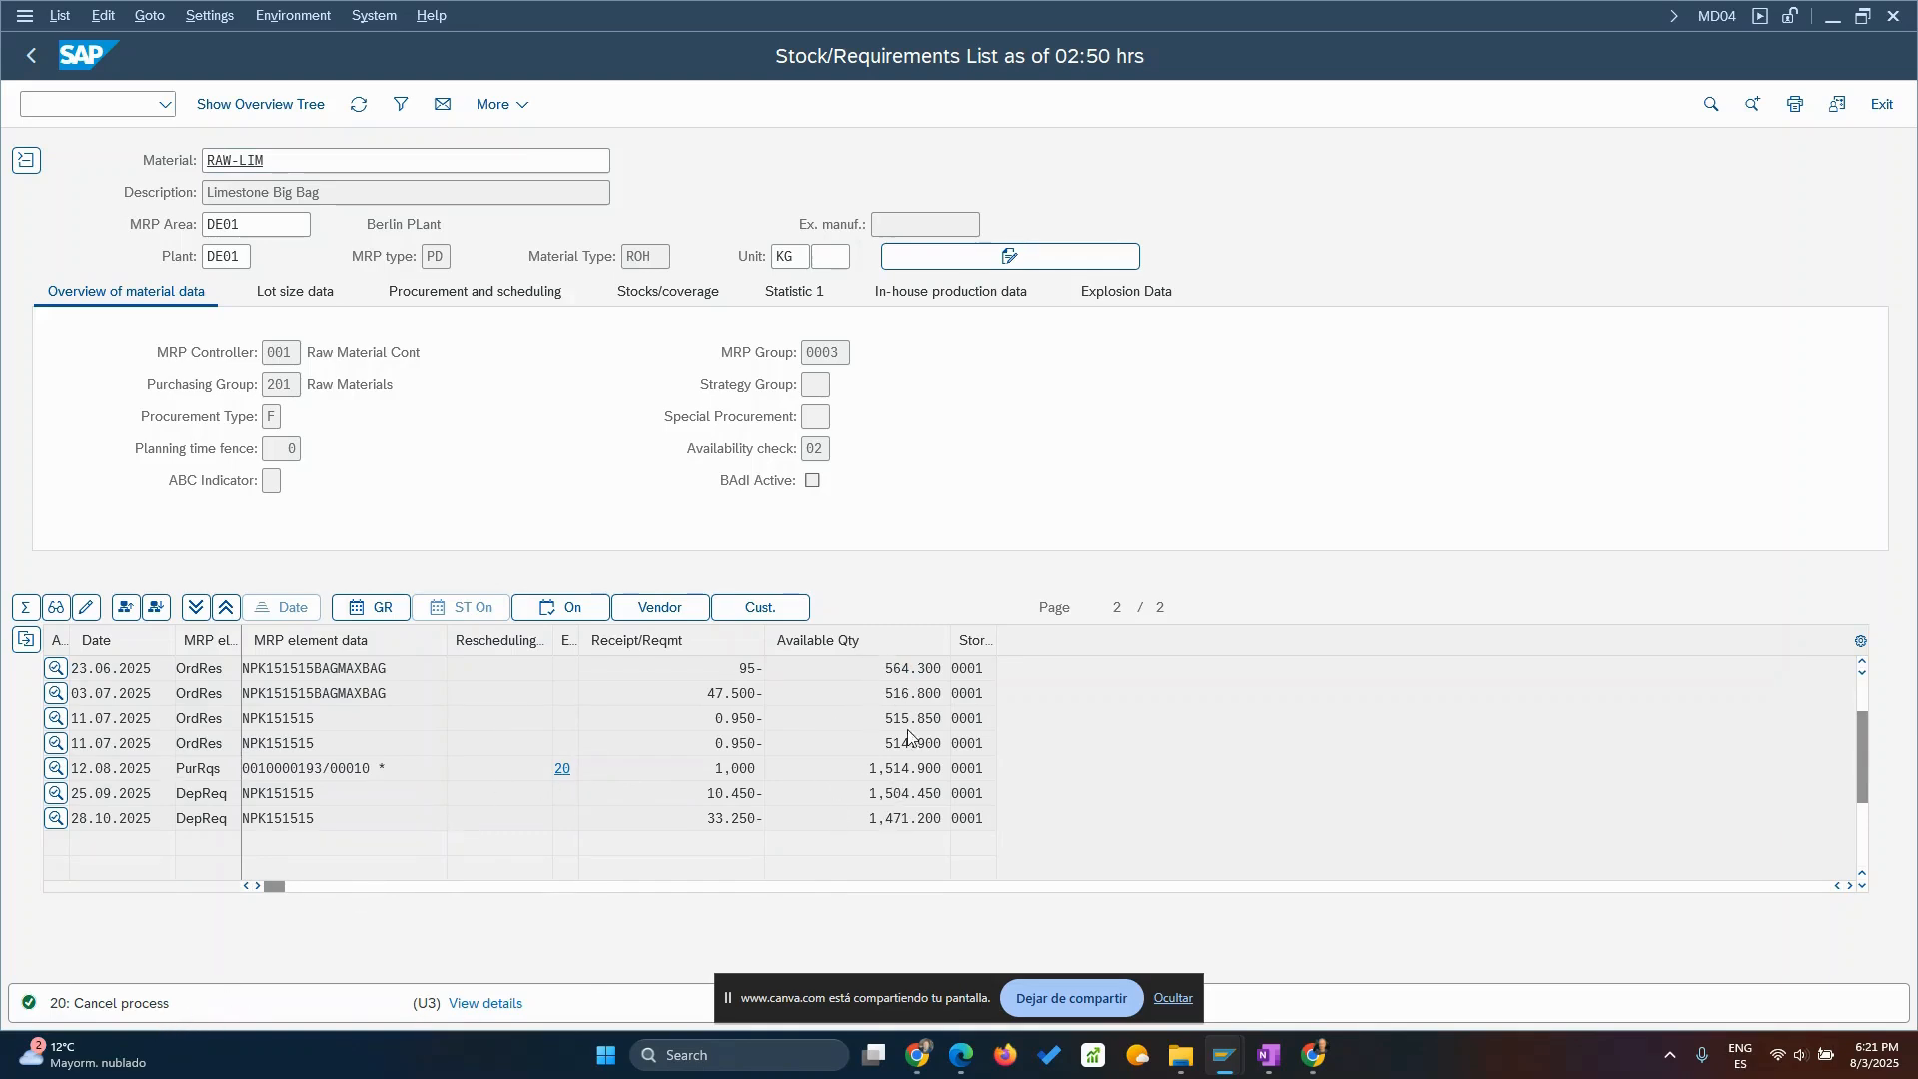
scroll(905, 692, "up", 2)
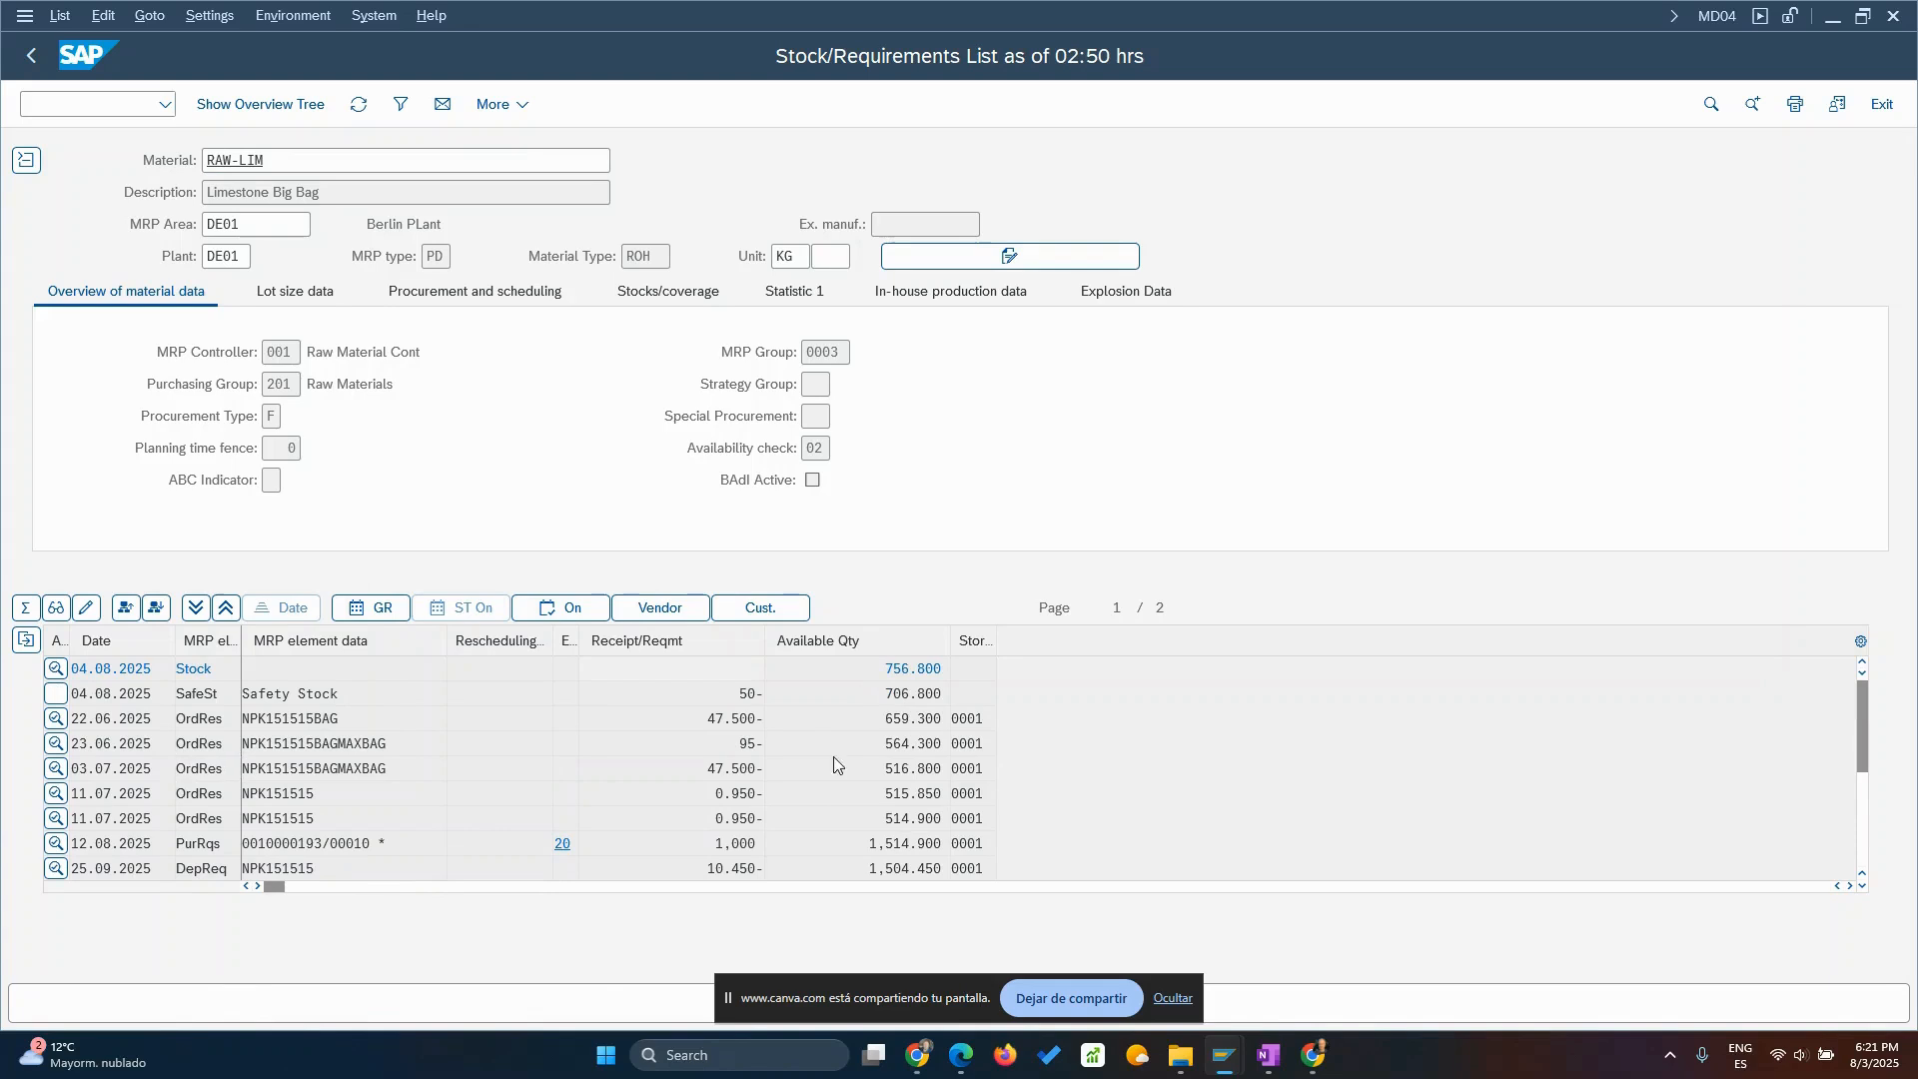
scroll(533, 839, "down", 1)
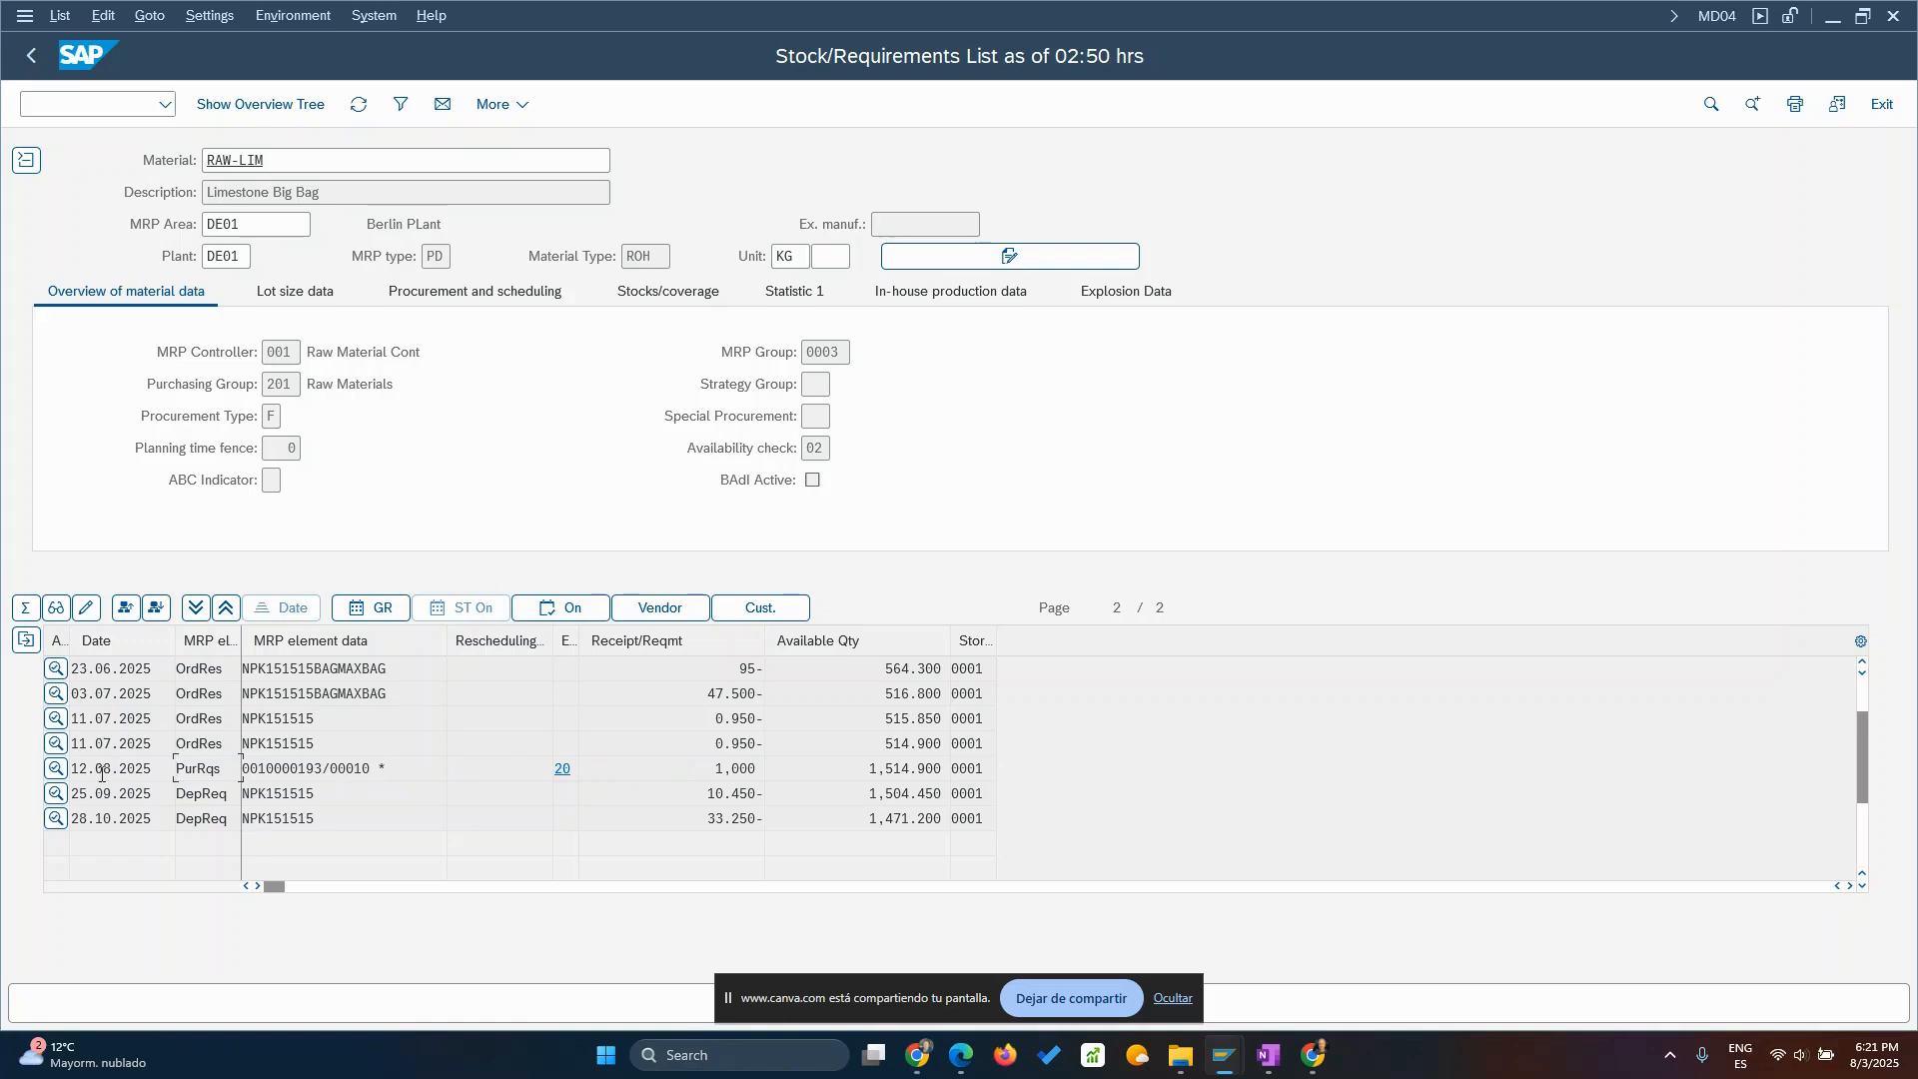
Show the vendor columns in the stock/requirements list and examine the vendor assigned to the purchase requisition.
left_click(660, 608)
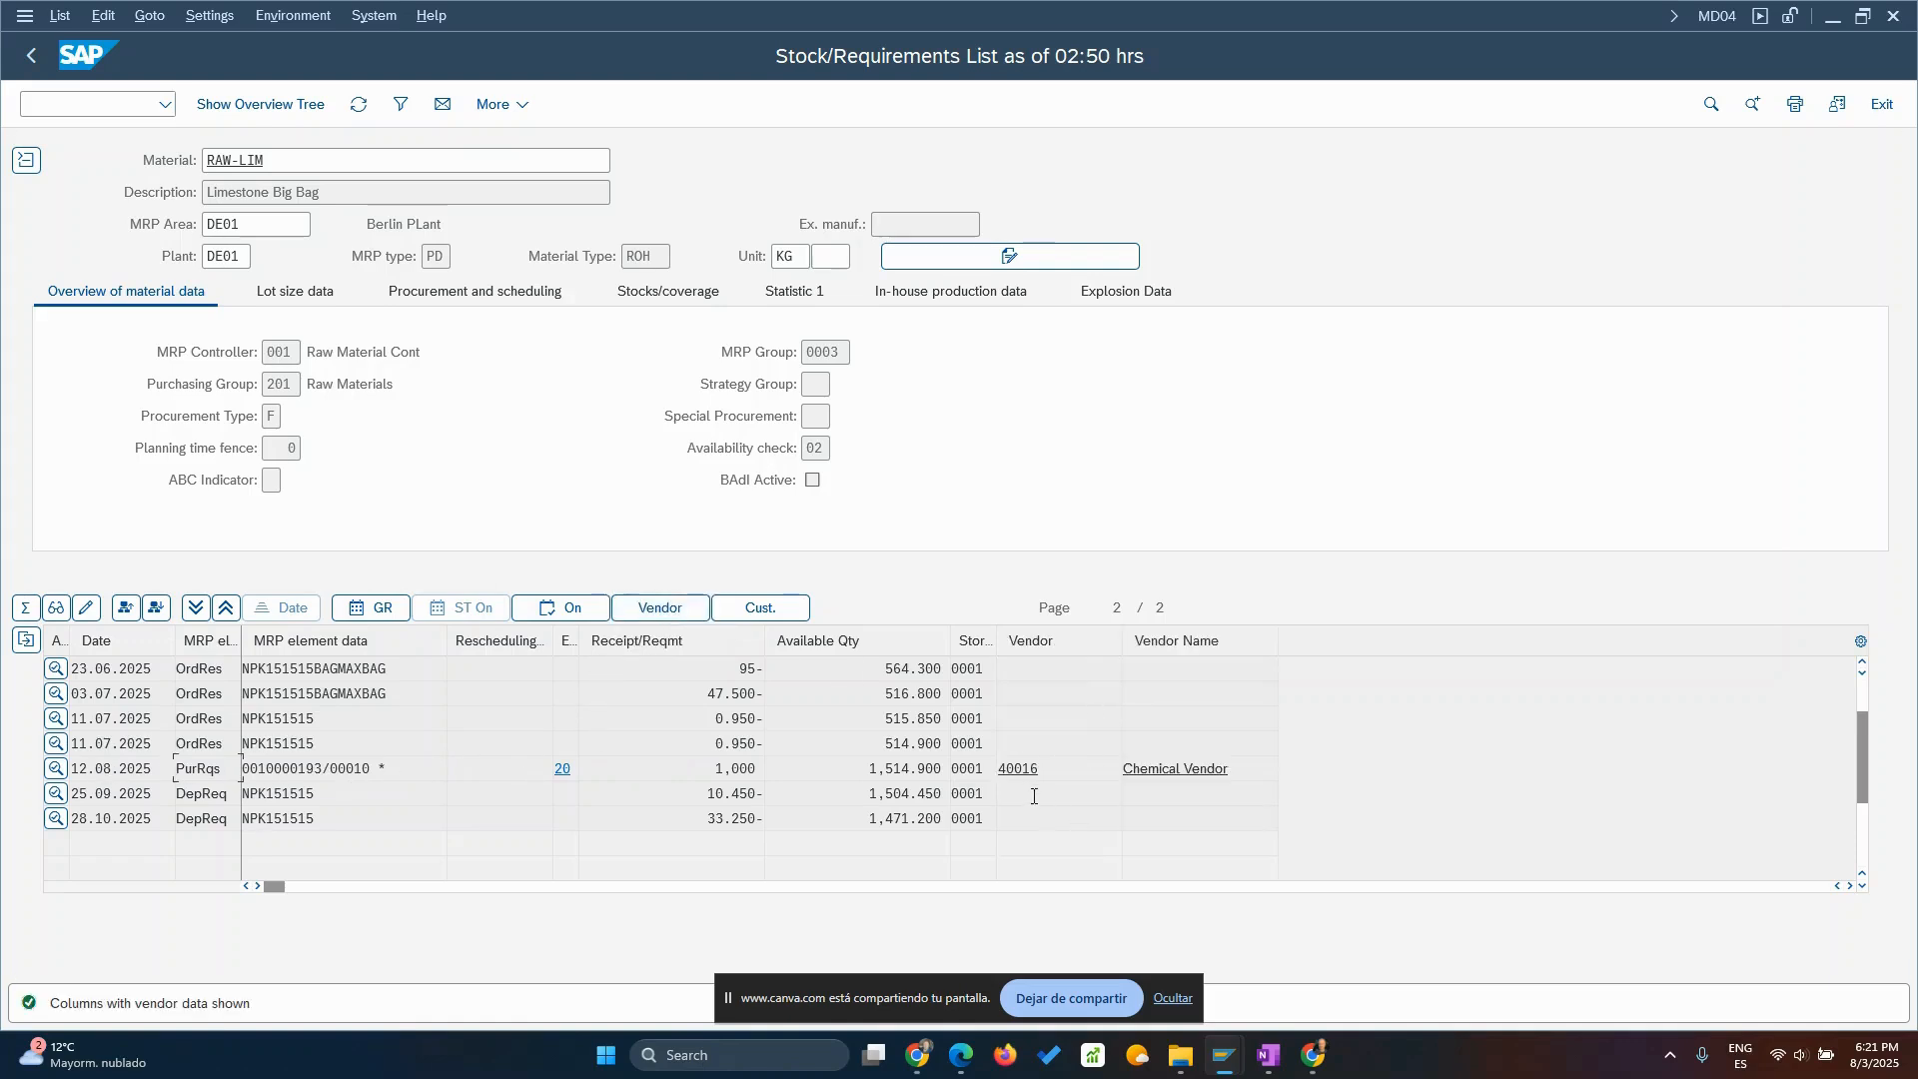
double_click(1041, 771)
left_click(1227, 770)
Open the new purchase requisition for changes, delete and save its RAW-LIM item 10, and refresh the stock/requirements list.
double_click(258, 776)
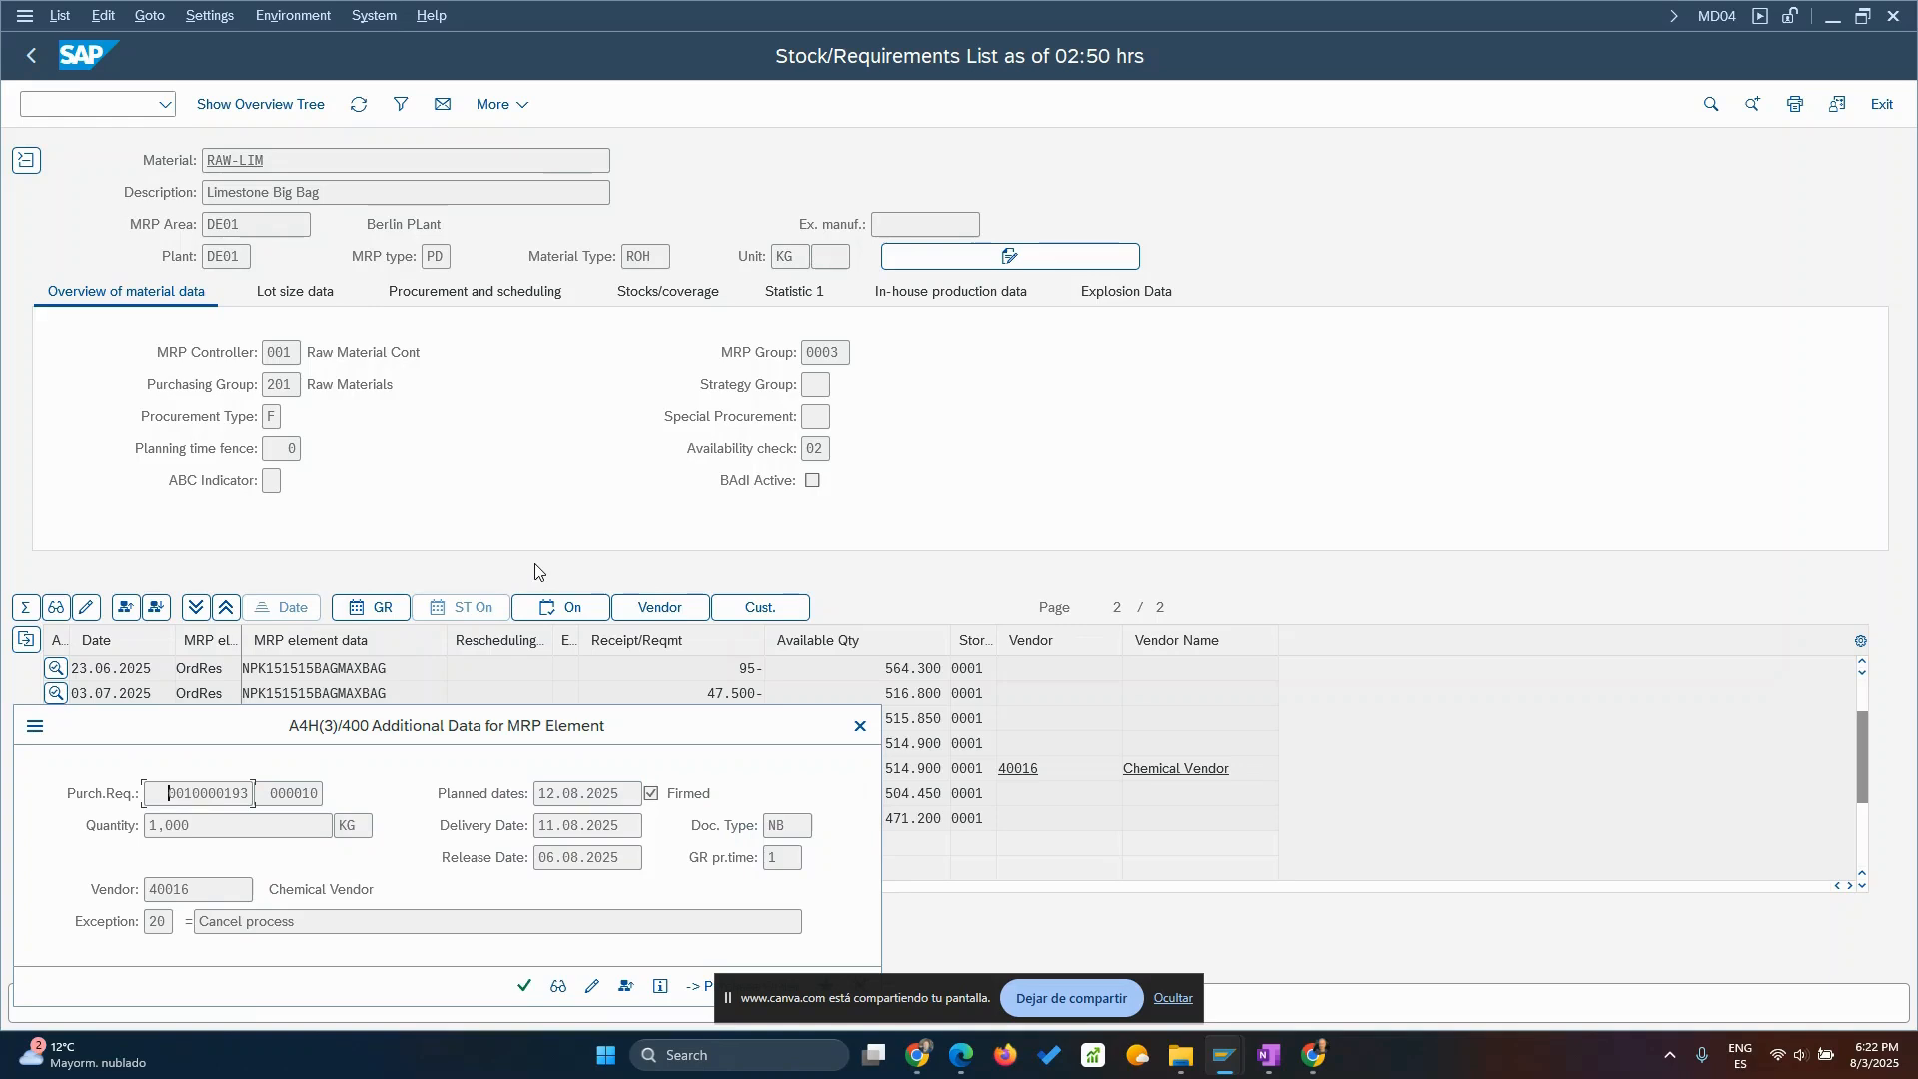
left_click(592, 986)
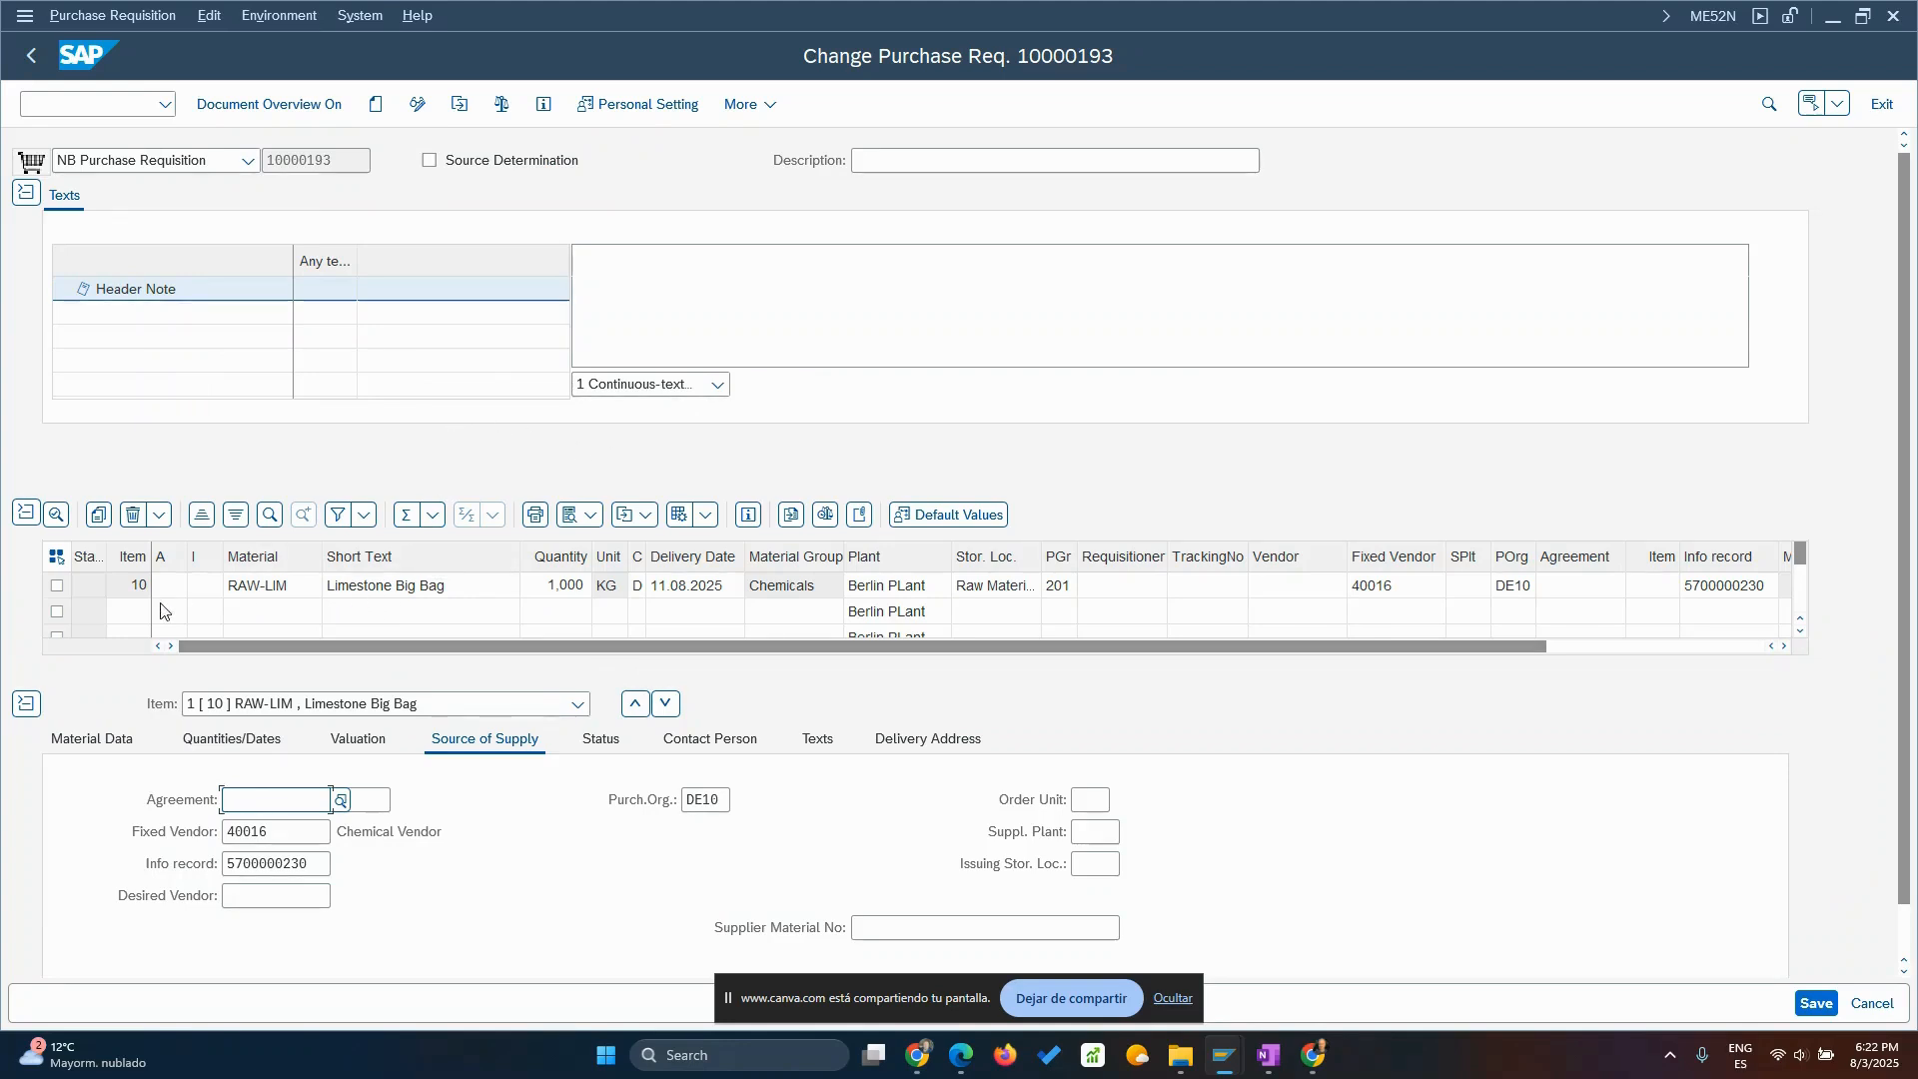
left_click(57, 586)
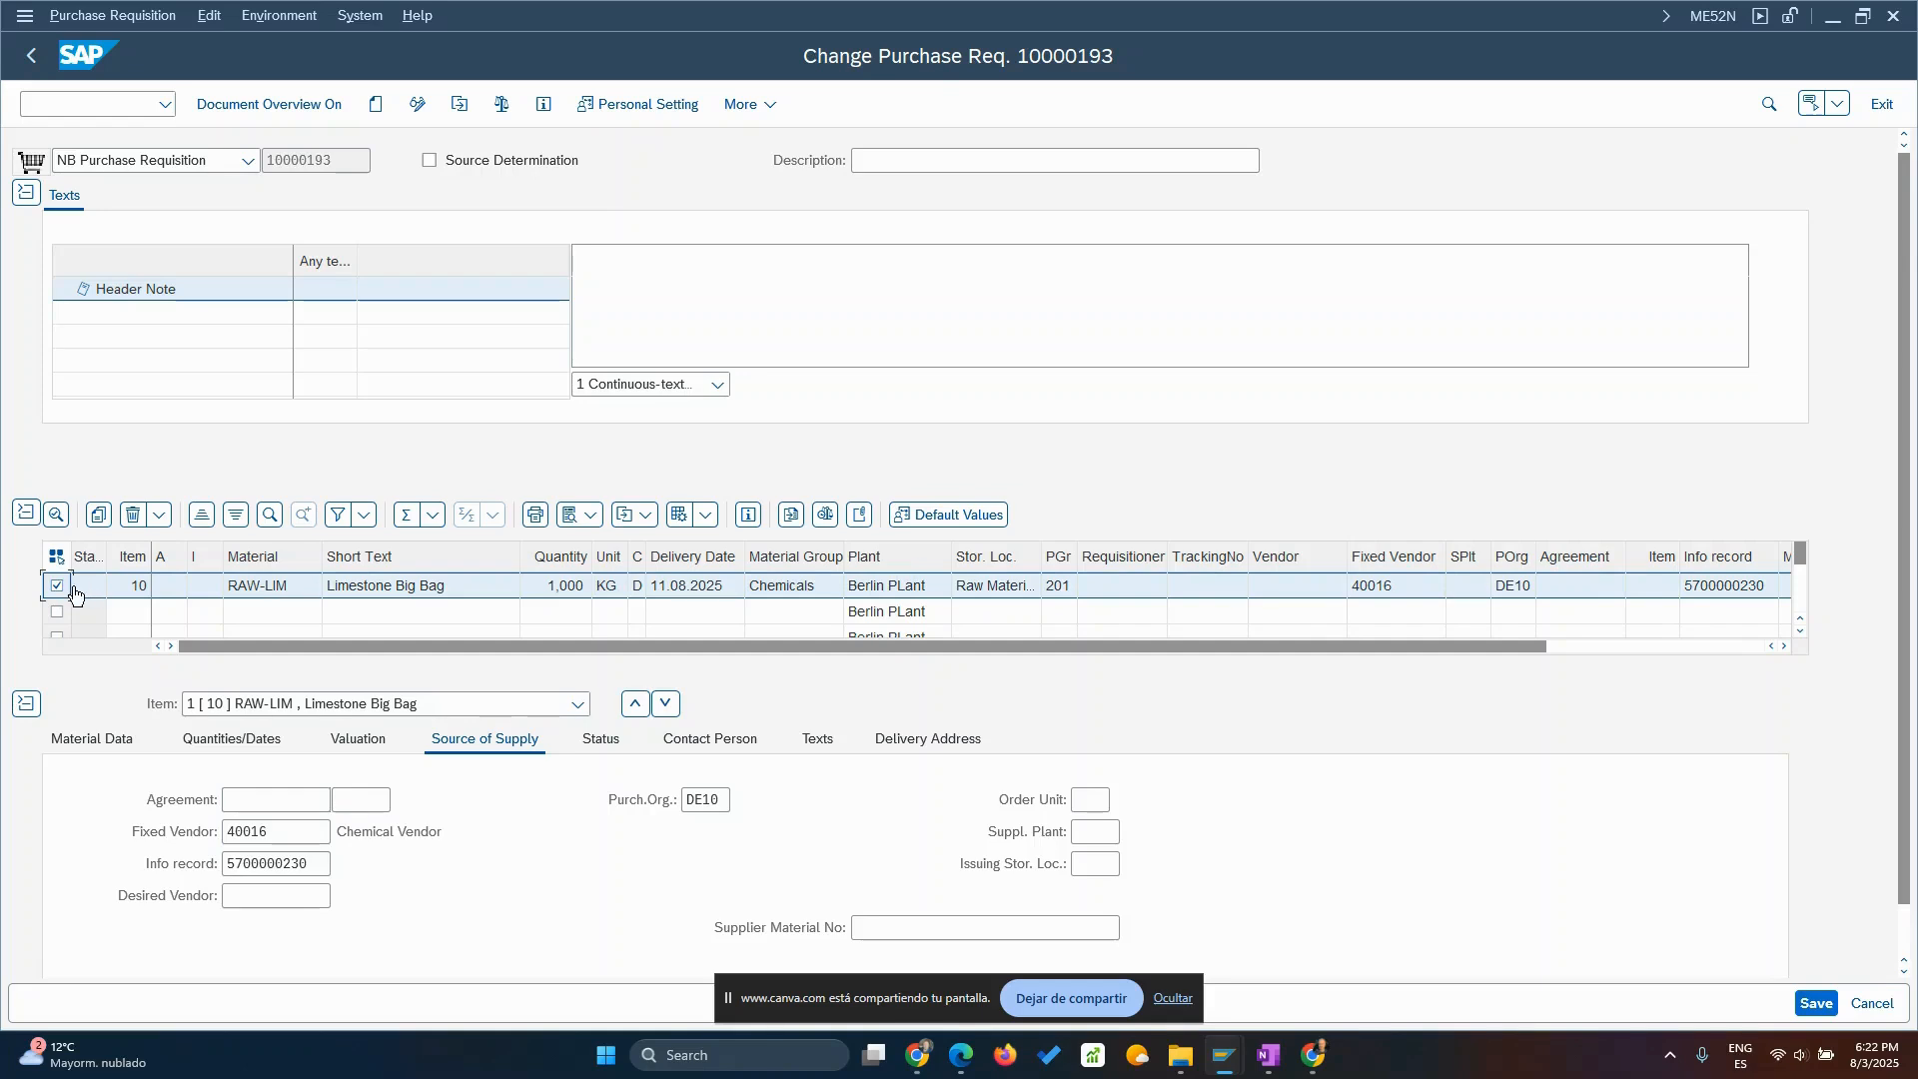
left_click(133, 515)
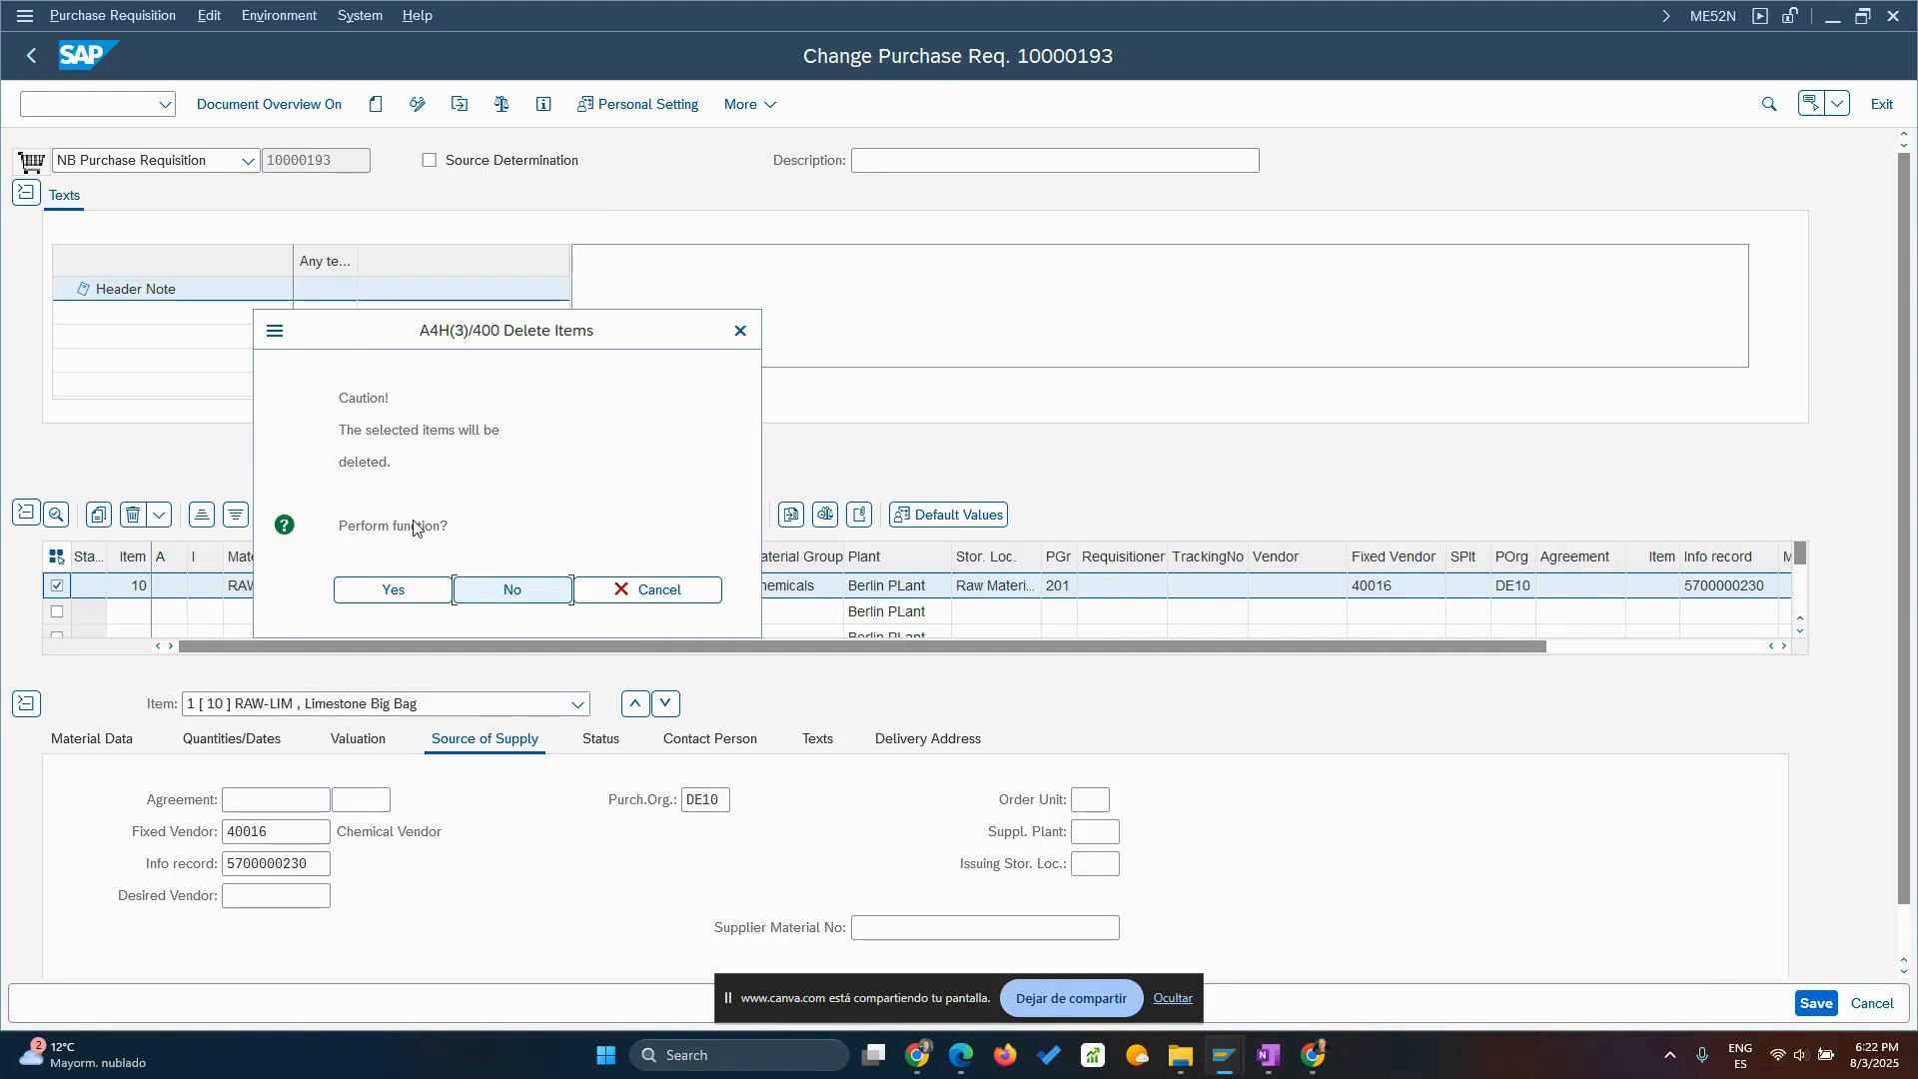
left_click(418, 590)
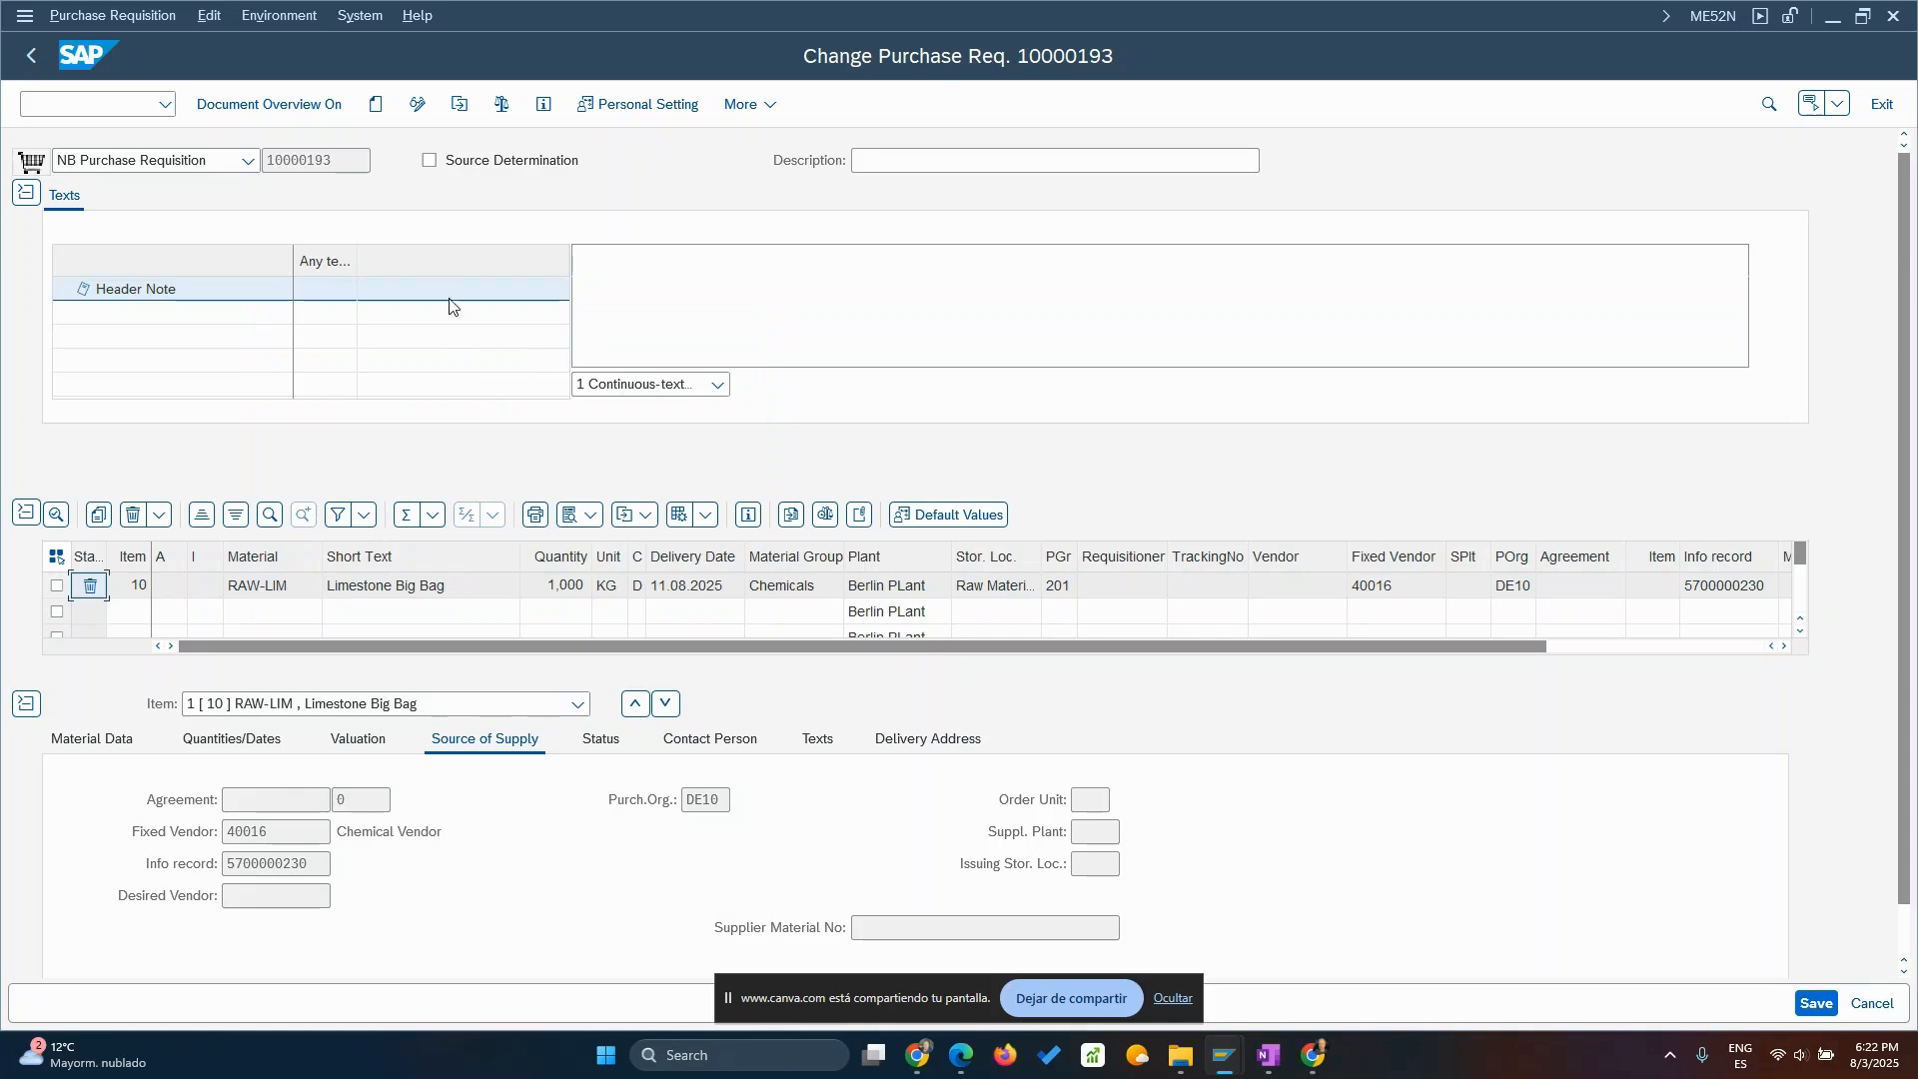
left_click(1816, 1003)
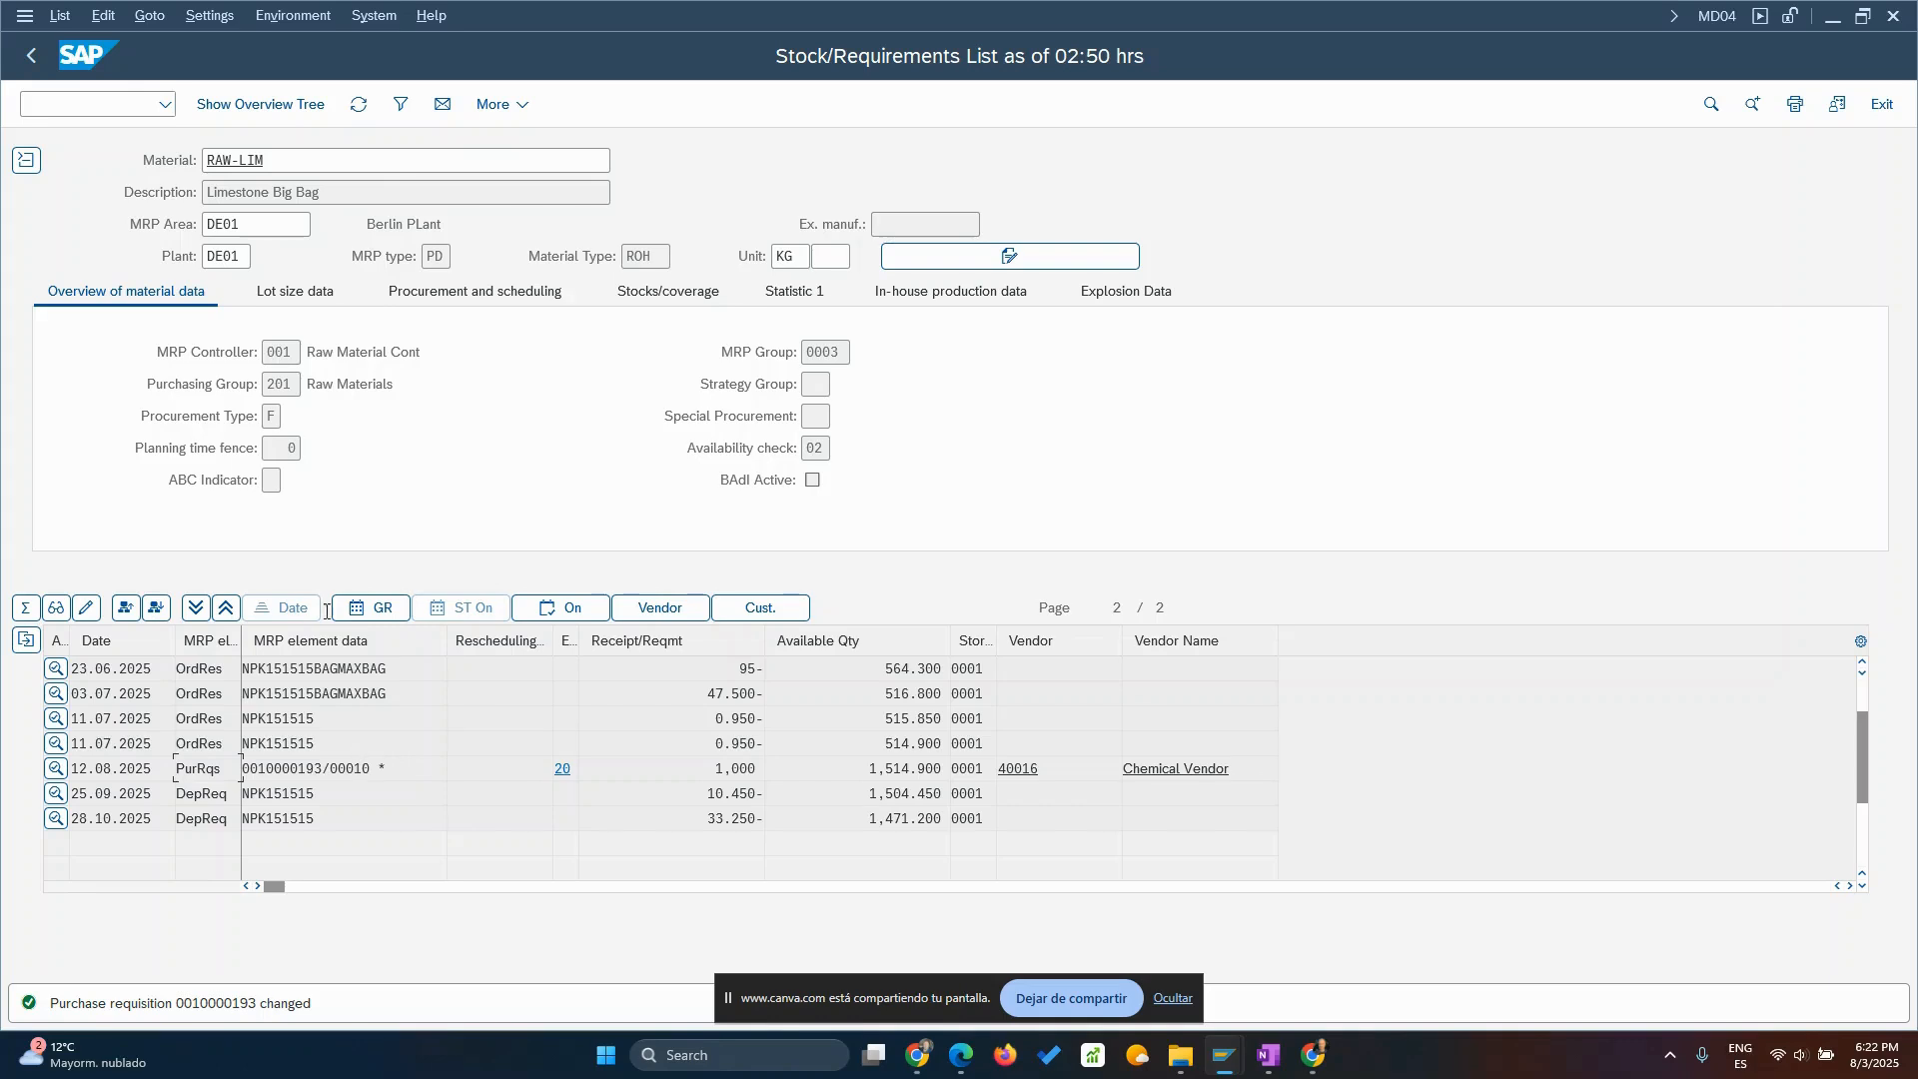
left_click(358, 104)
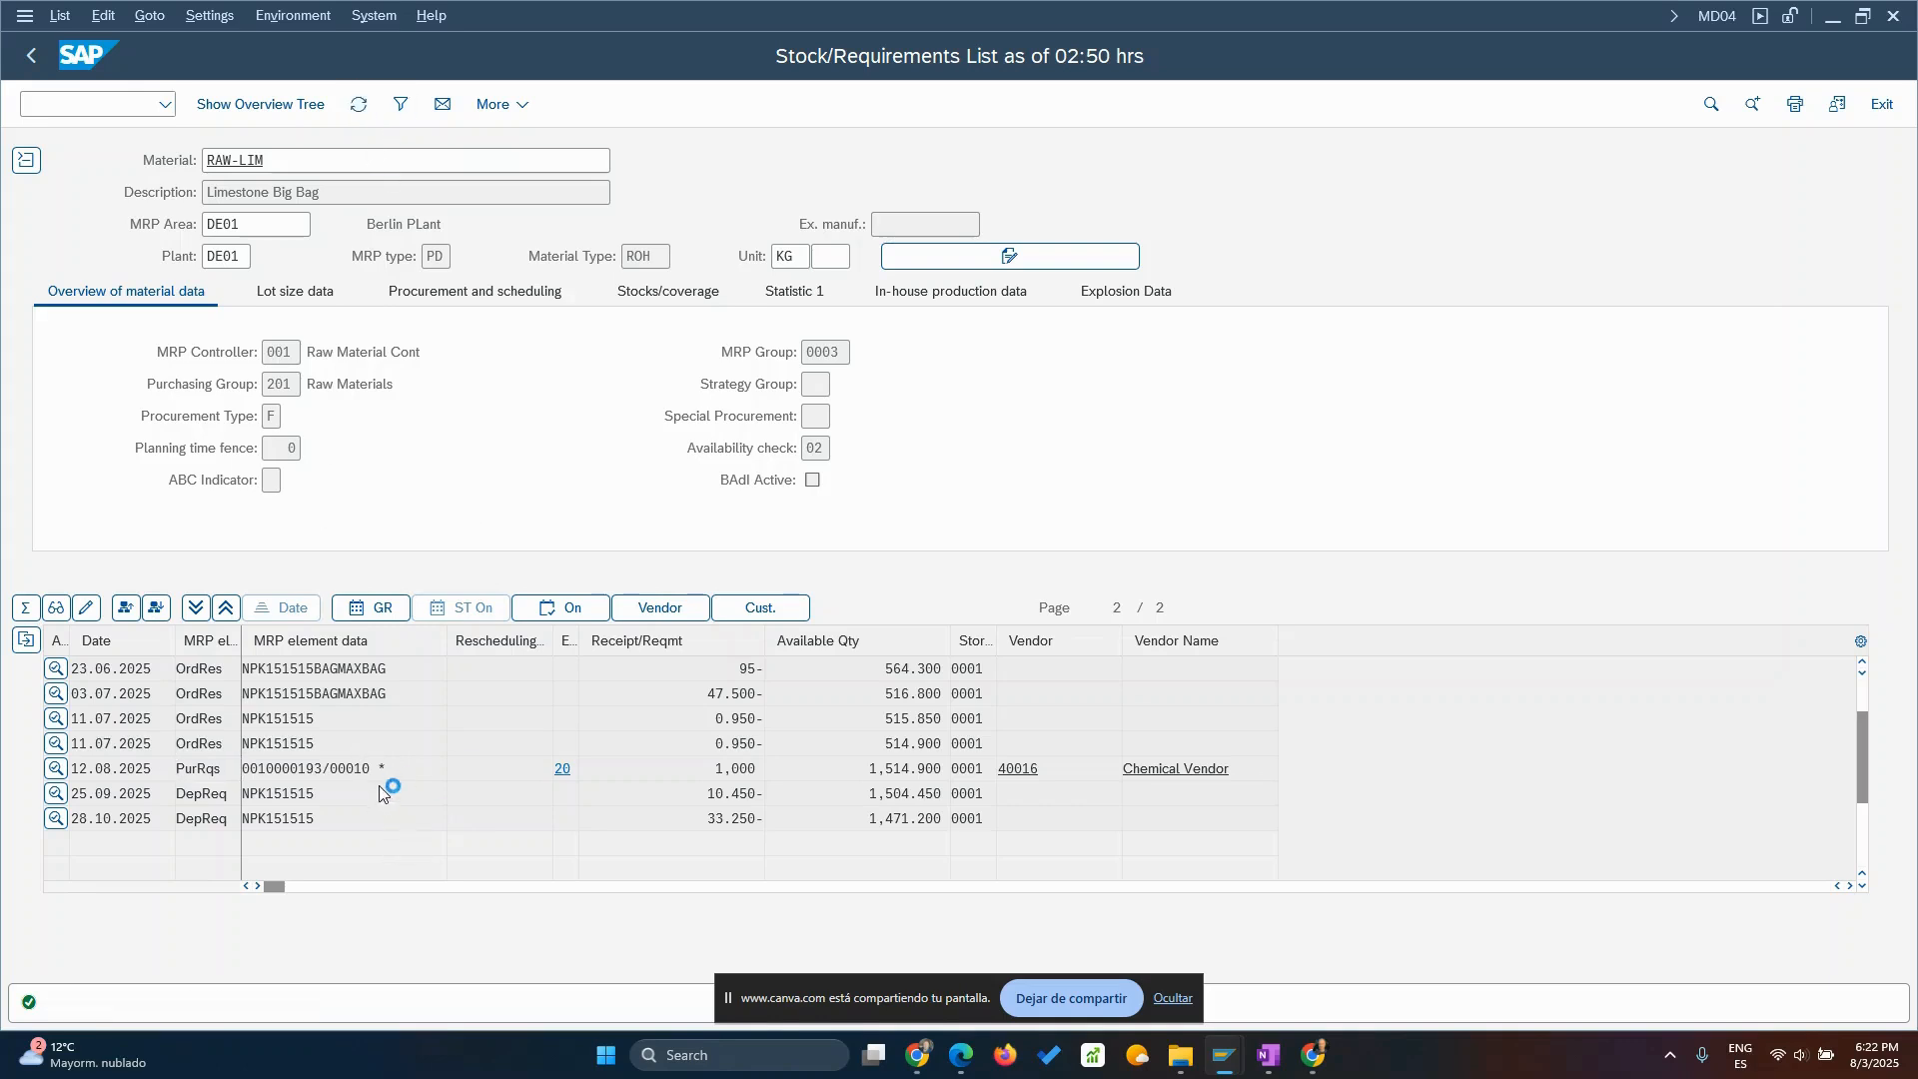